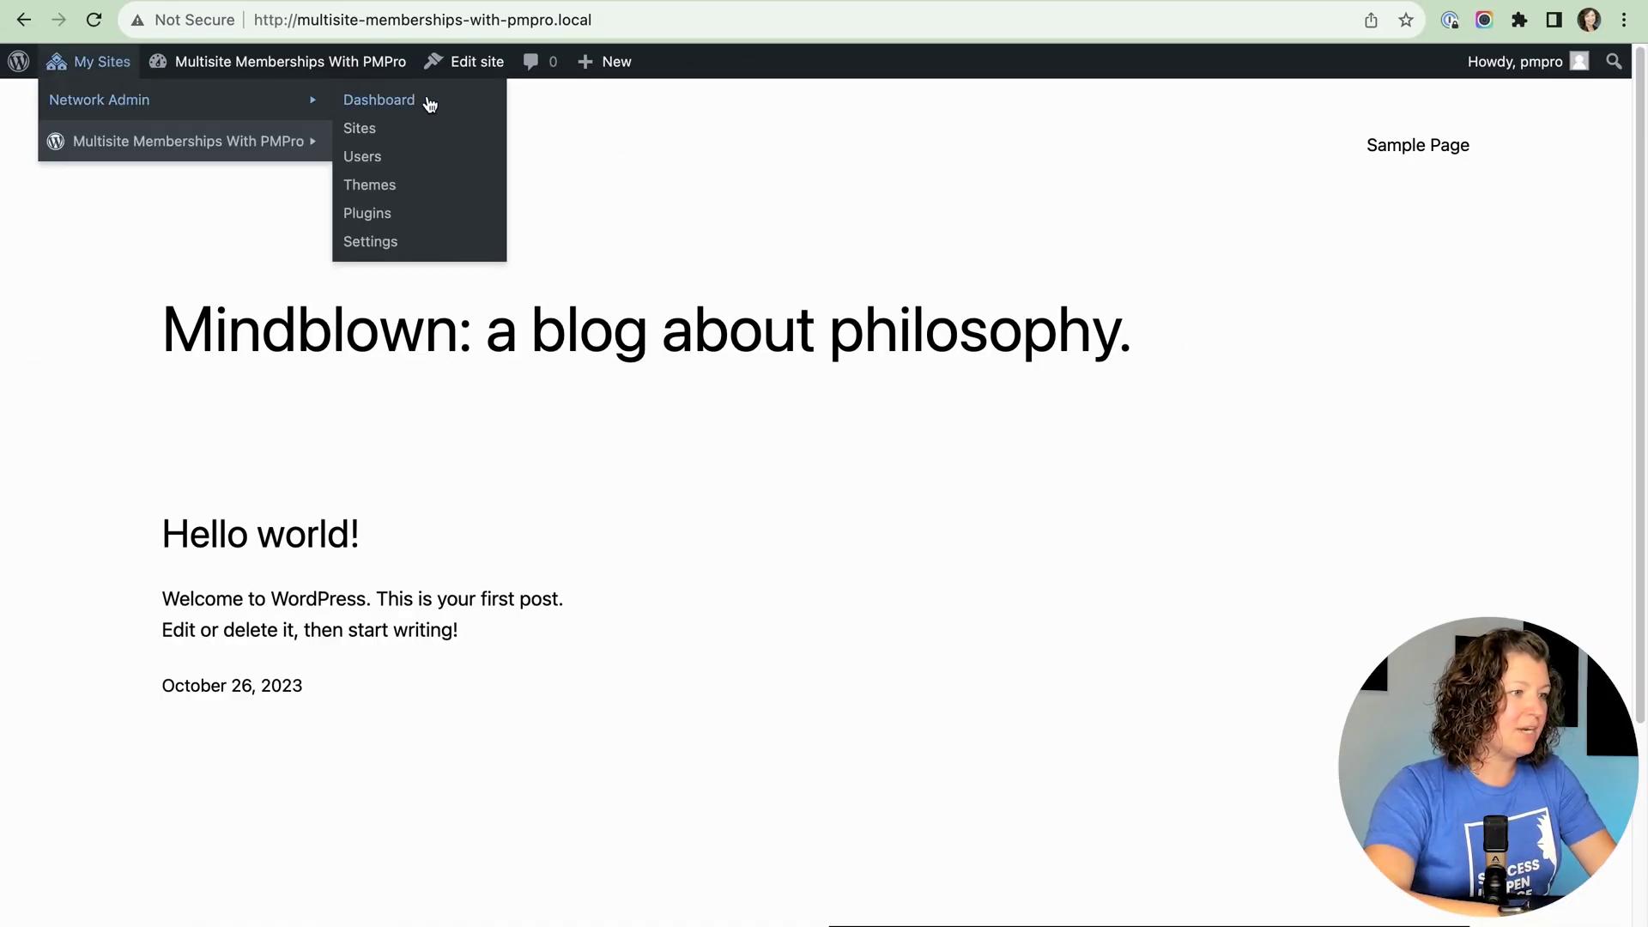
Step: Open the Network Admin dashboard from My Sites in the admin bar
left_click(431, 103)
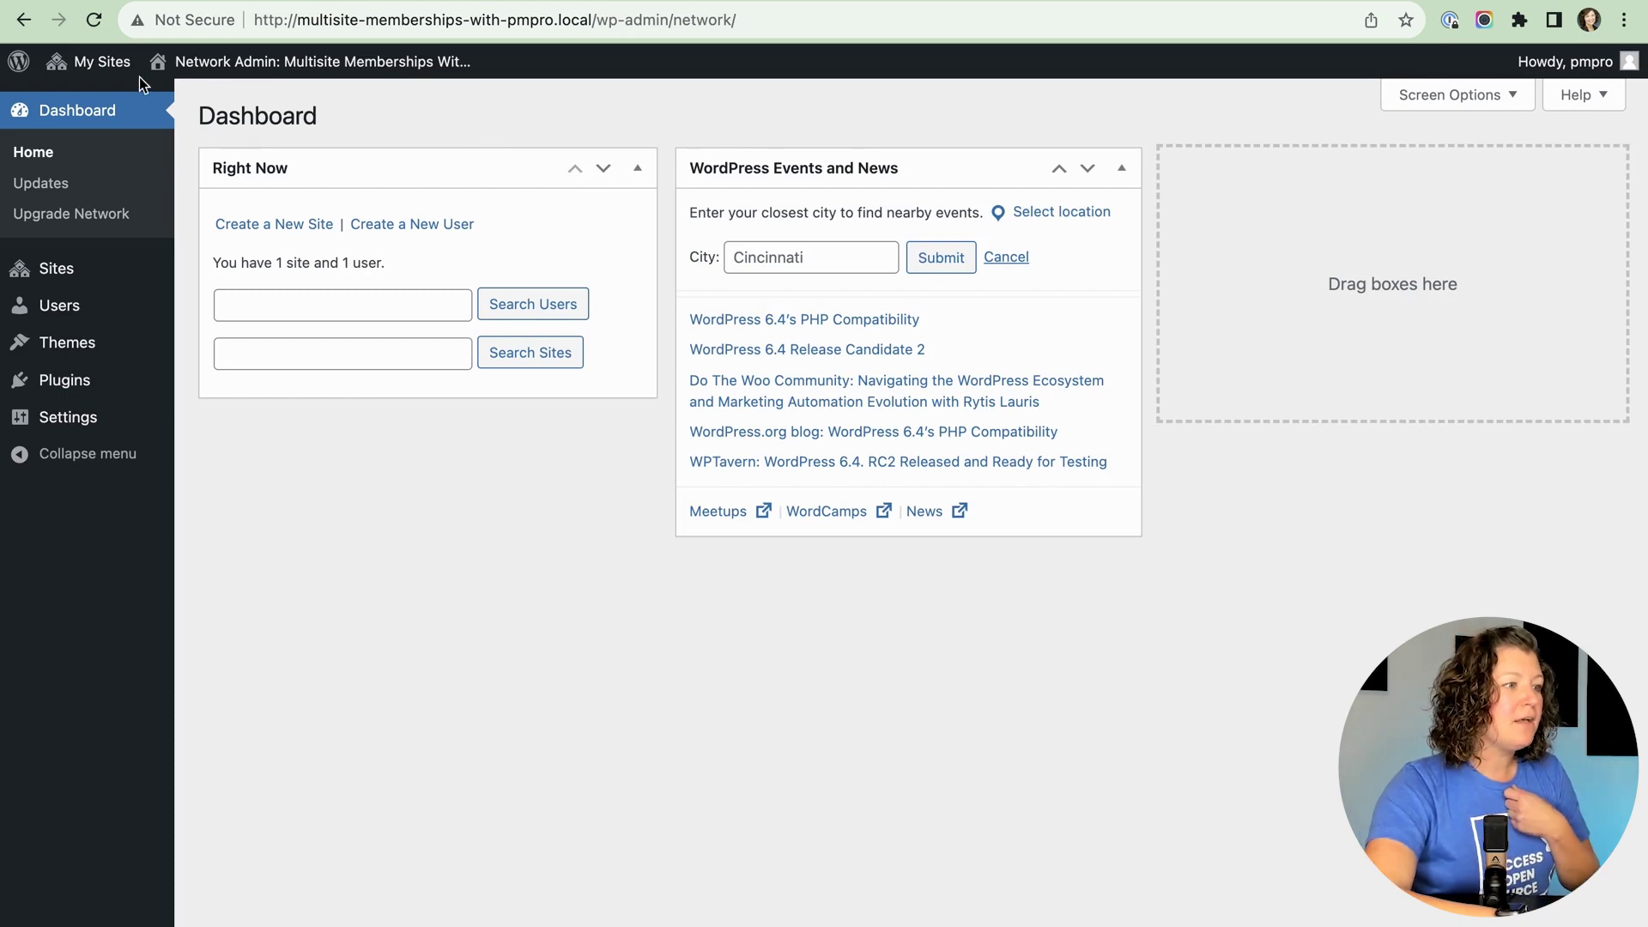
Step: Go to the network Plugins > Add New page
mouse_move(93, 70)
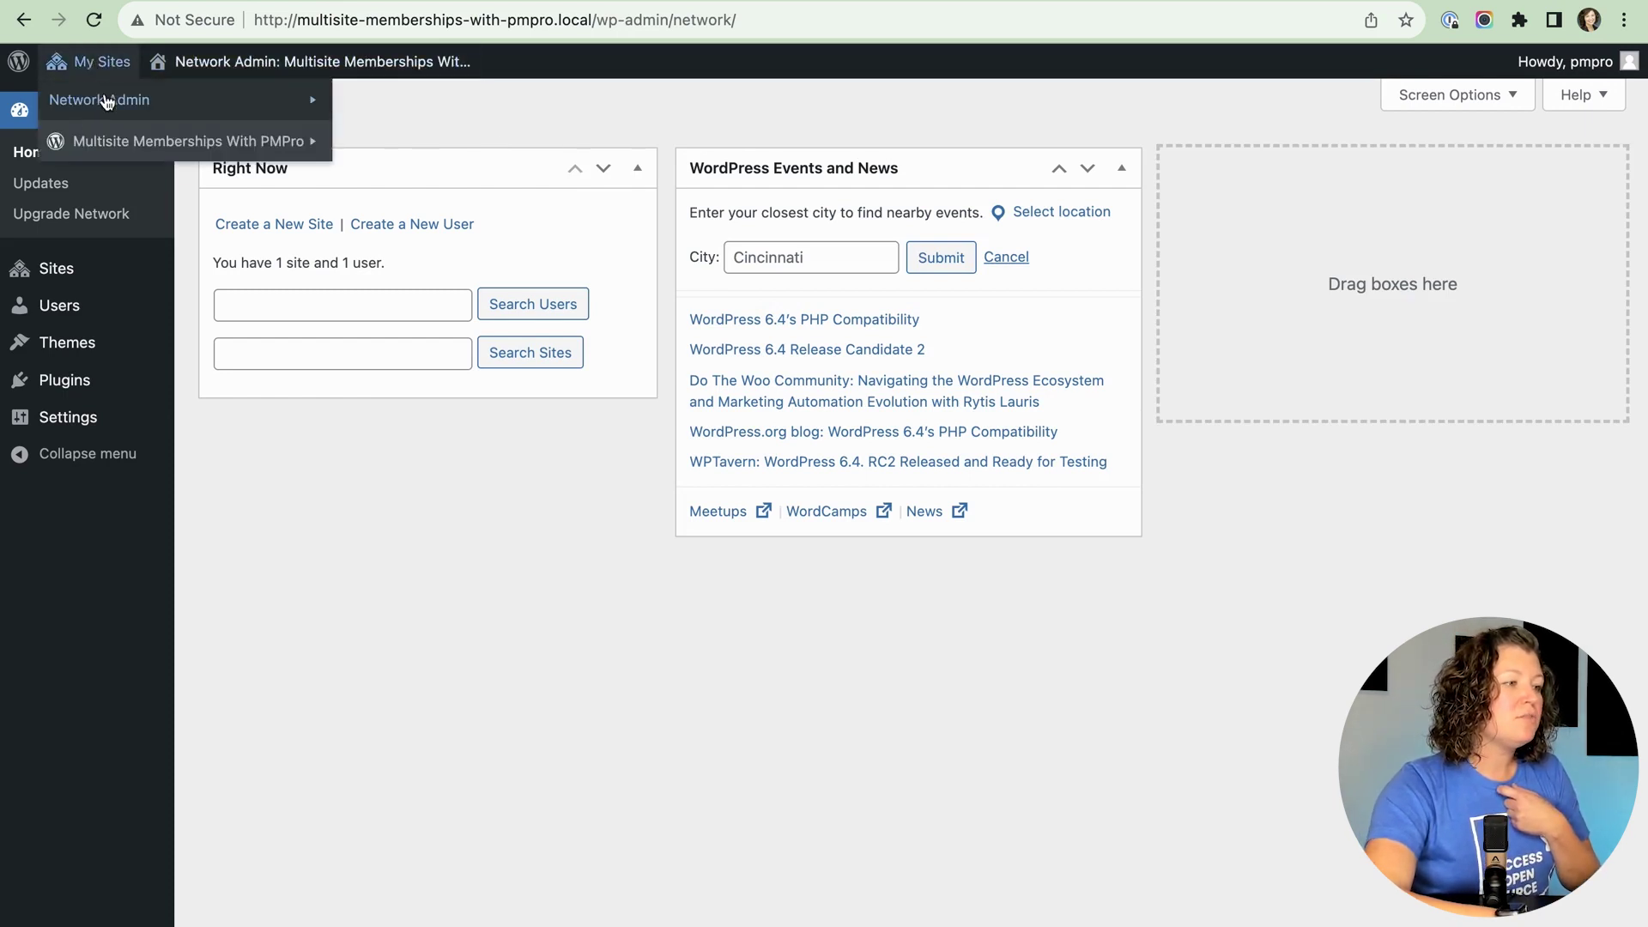
mouse_move(105, 105)
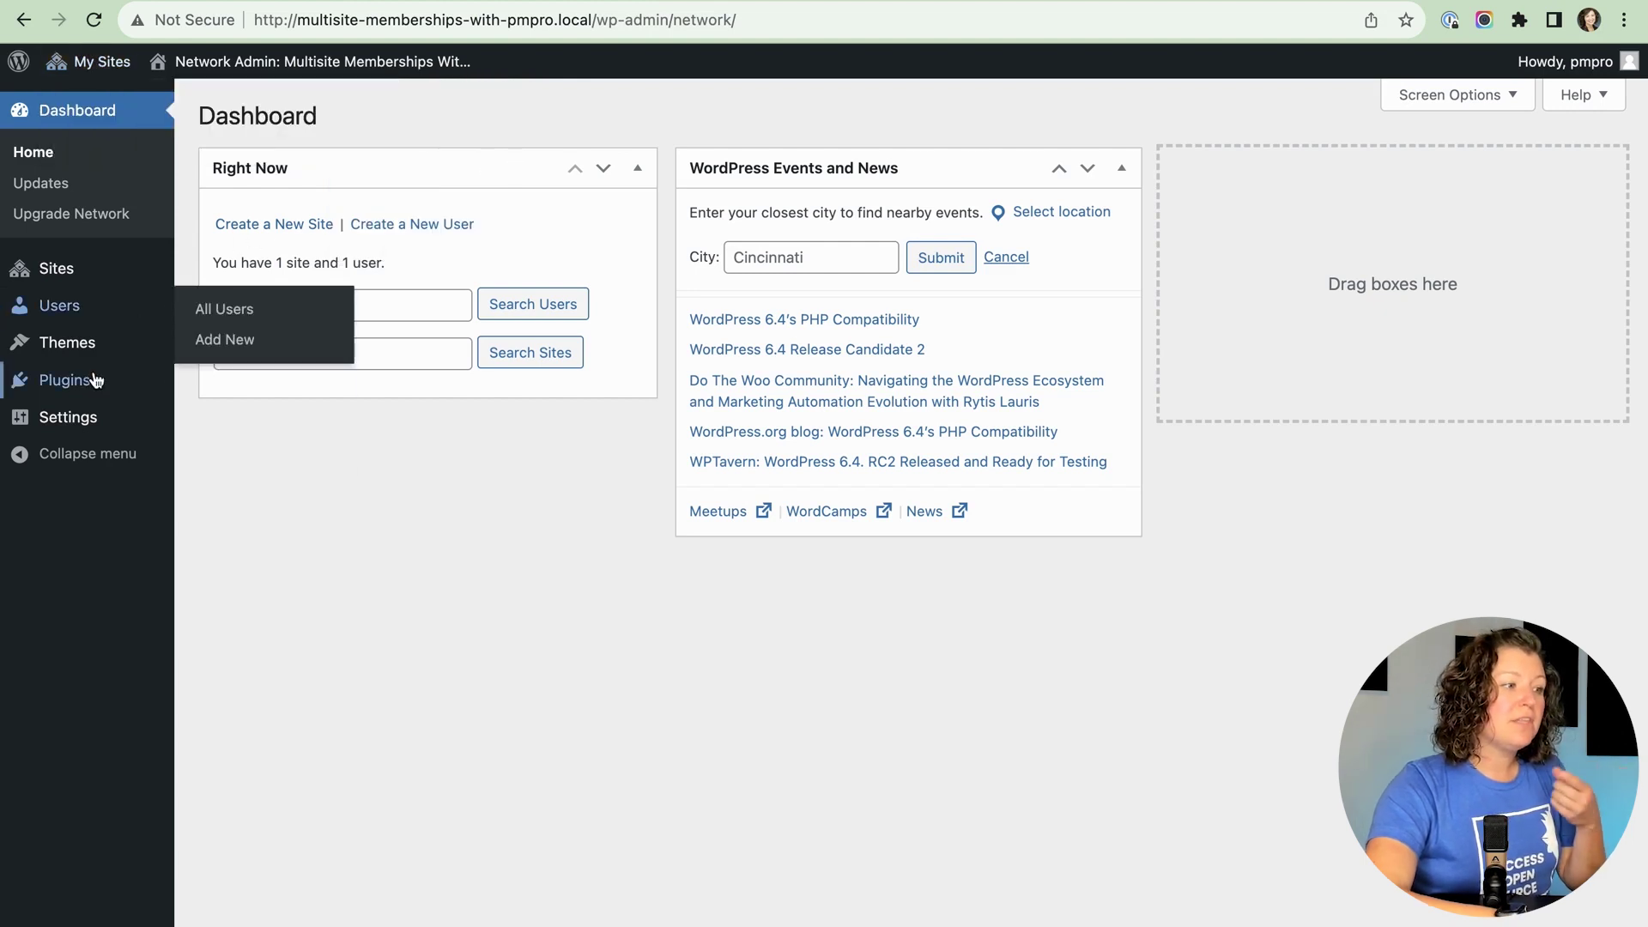
mouse_move(95, 388)
mouse_move(114, 355)
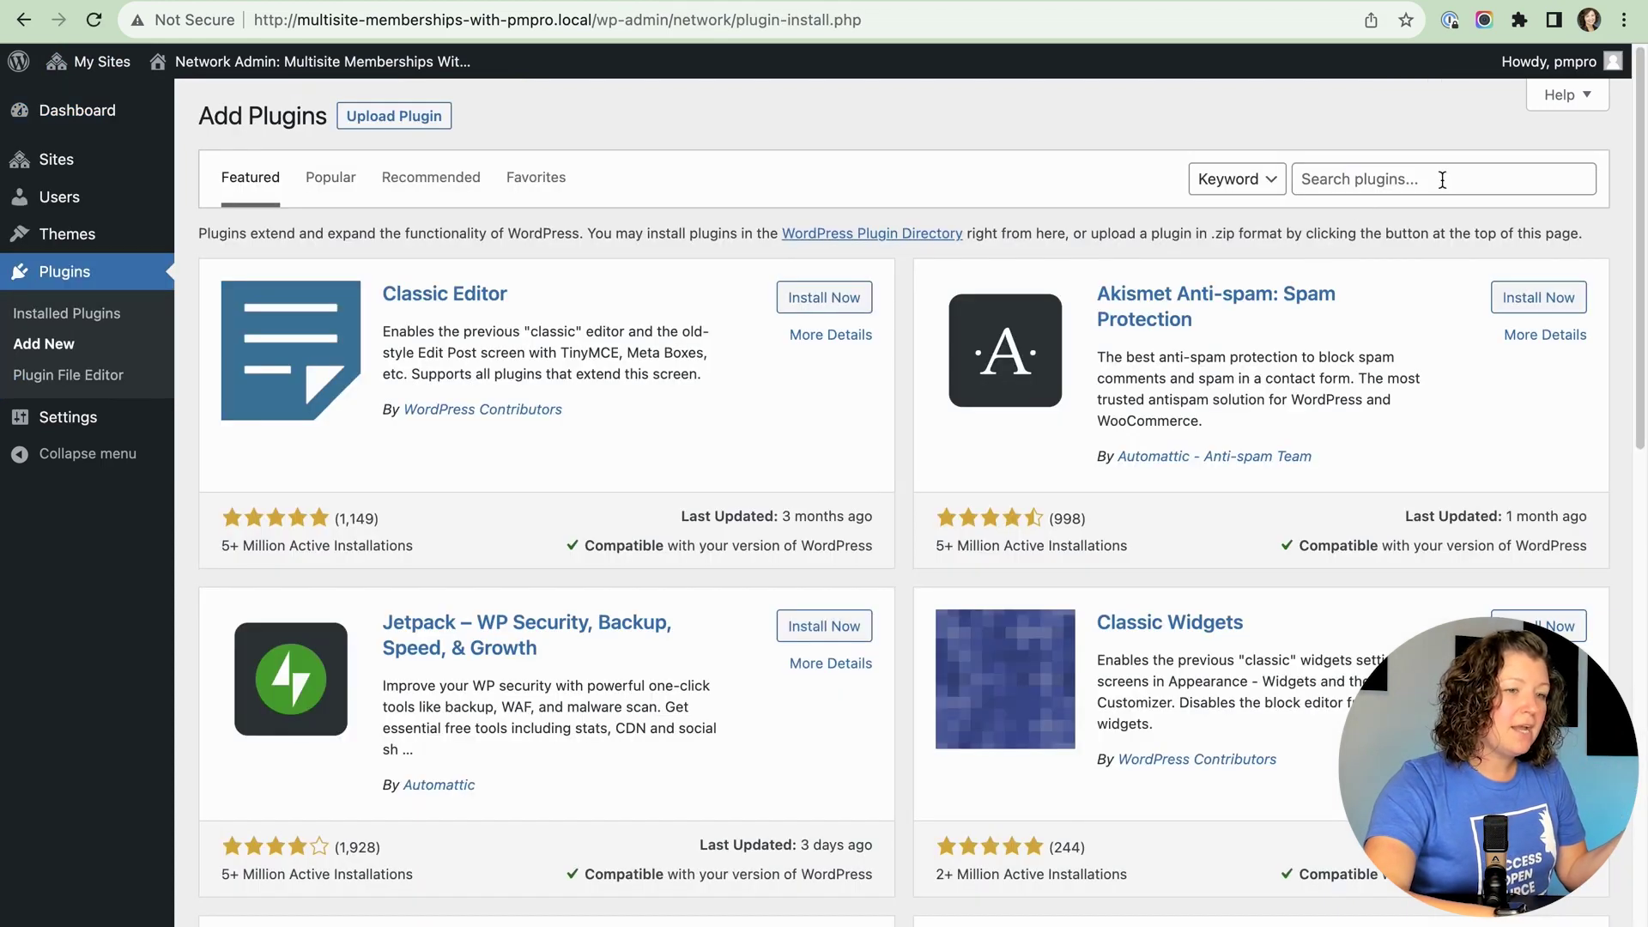
Step: Search the plugin directory for 'paid memberships pro' and install Paid Memberships Pro
left_click(1438, 176)
type("paid memberships pro")
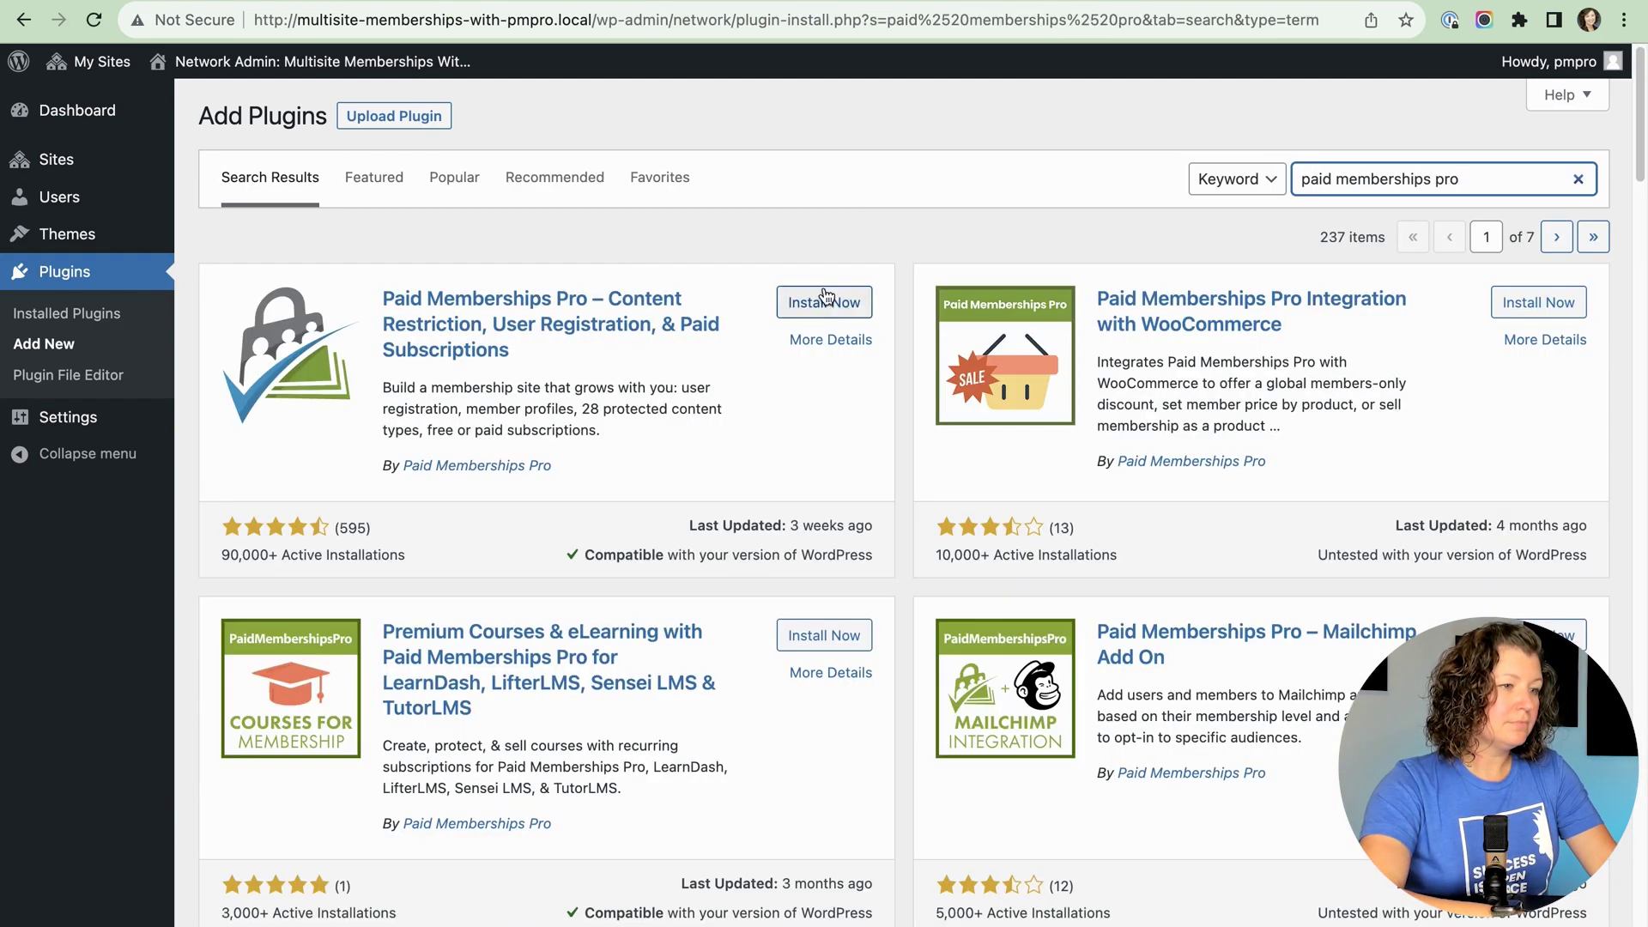
left_click(824, 301)
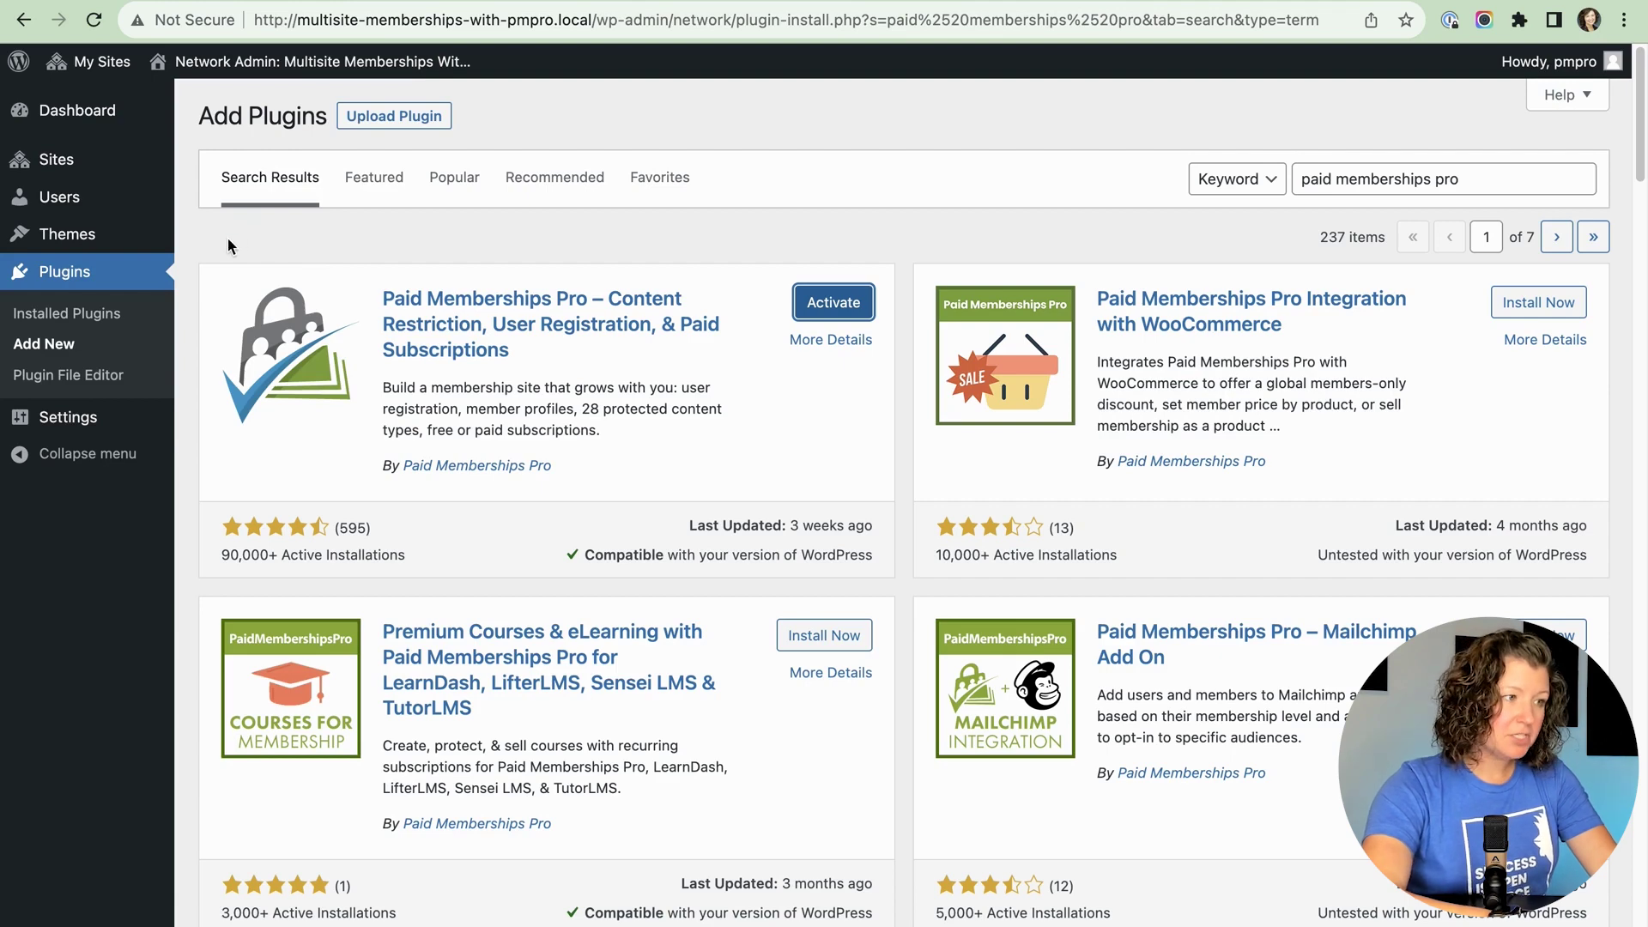
mouse_move(92, 82)
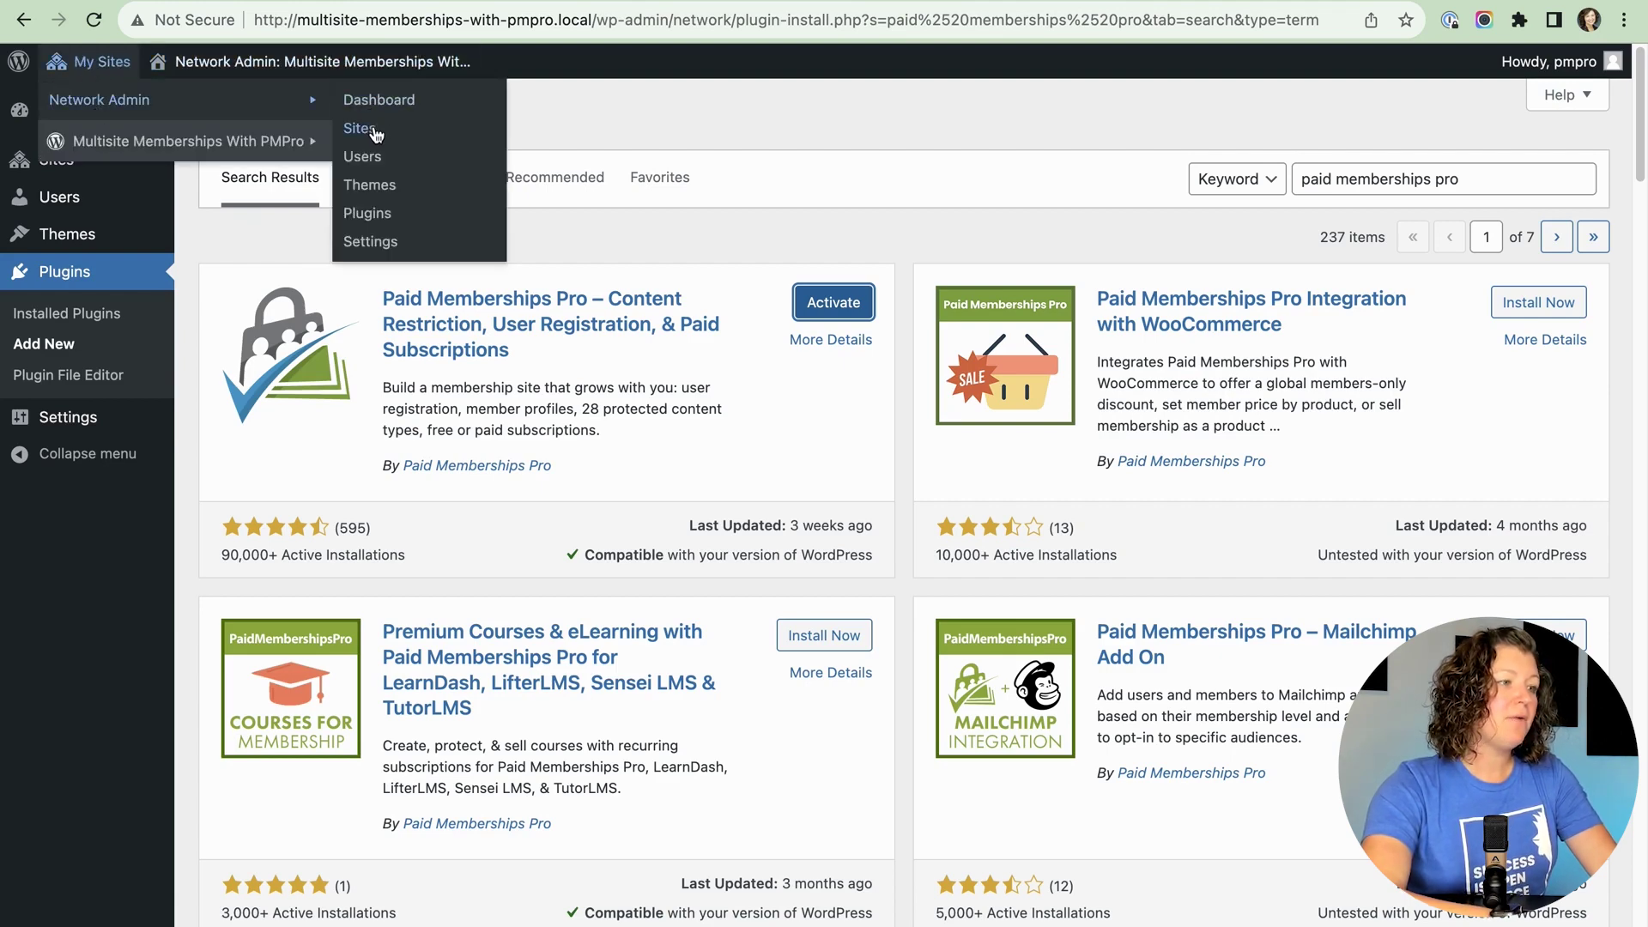
Step: Open the network Sites list and preview the main site in a separate tab
left_click(360, 127)
mouse_move(287, 290)
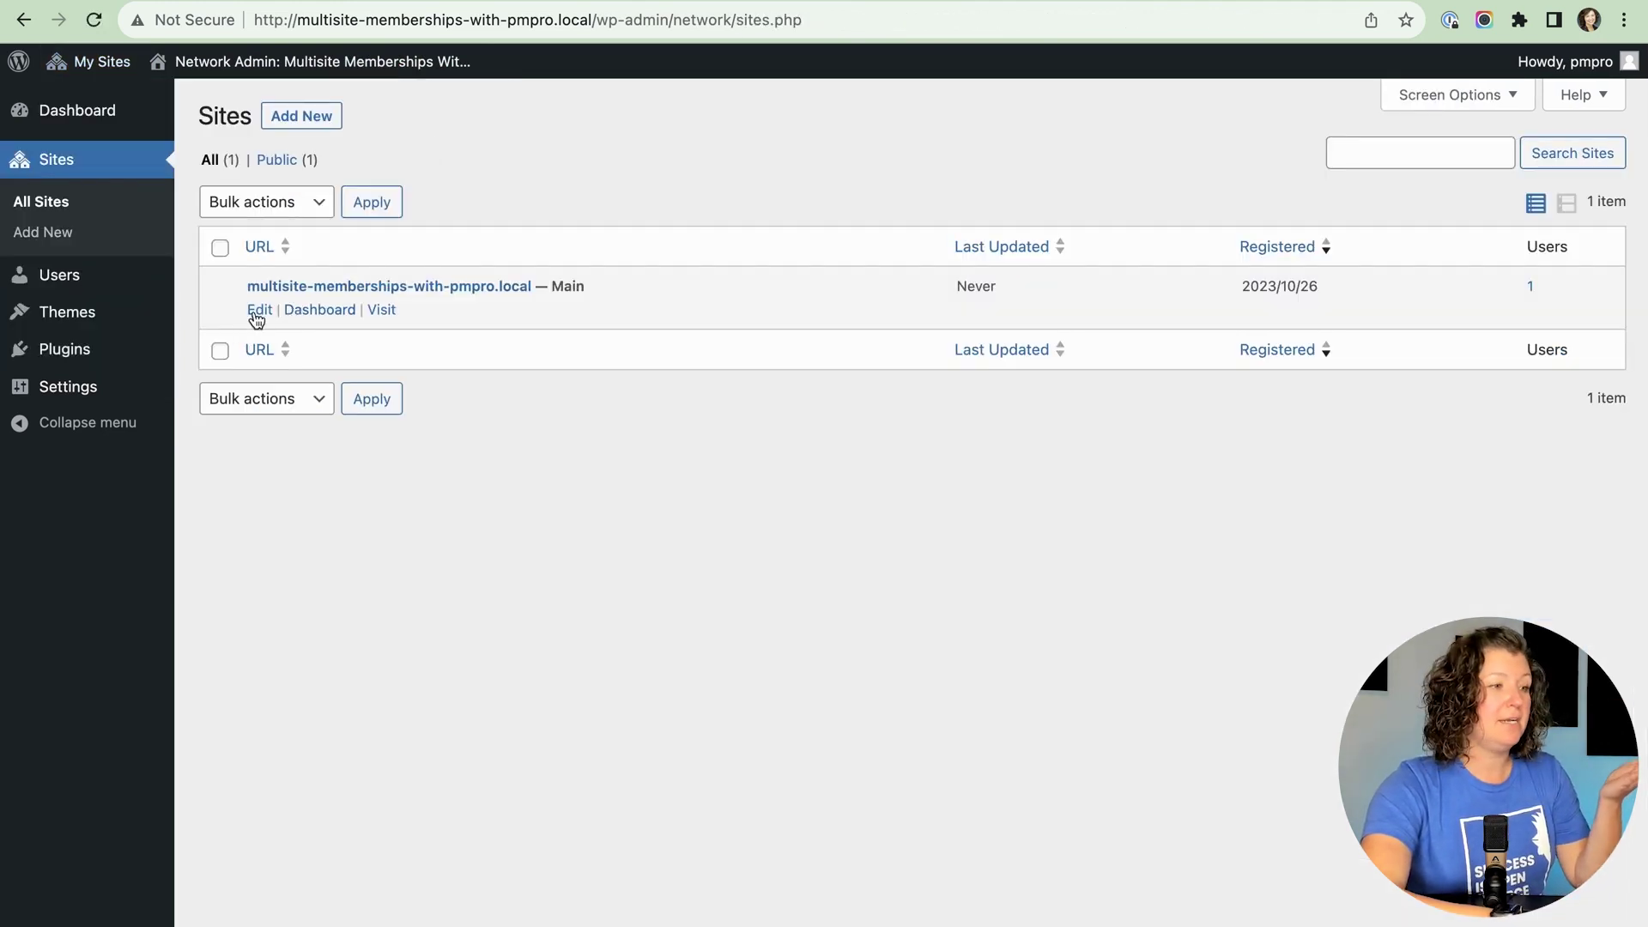
right_click(382, 314)
left_click(395, 320)
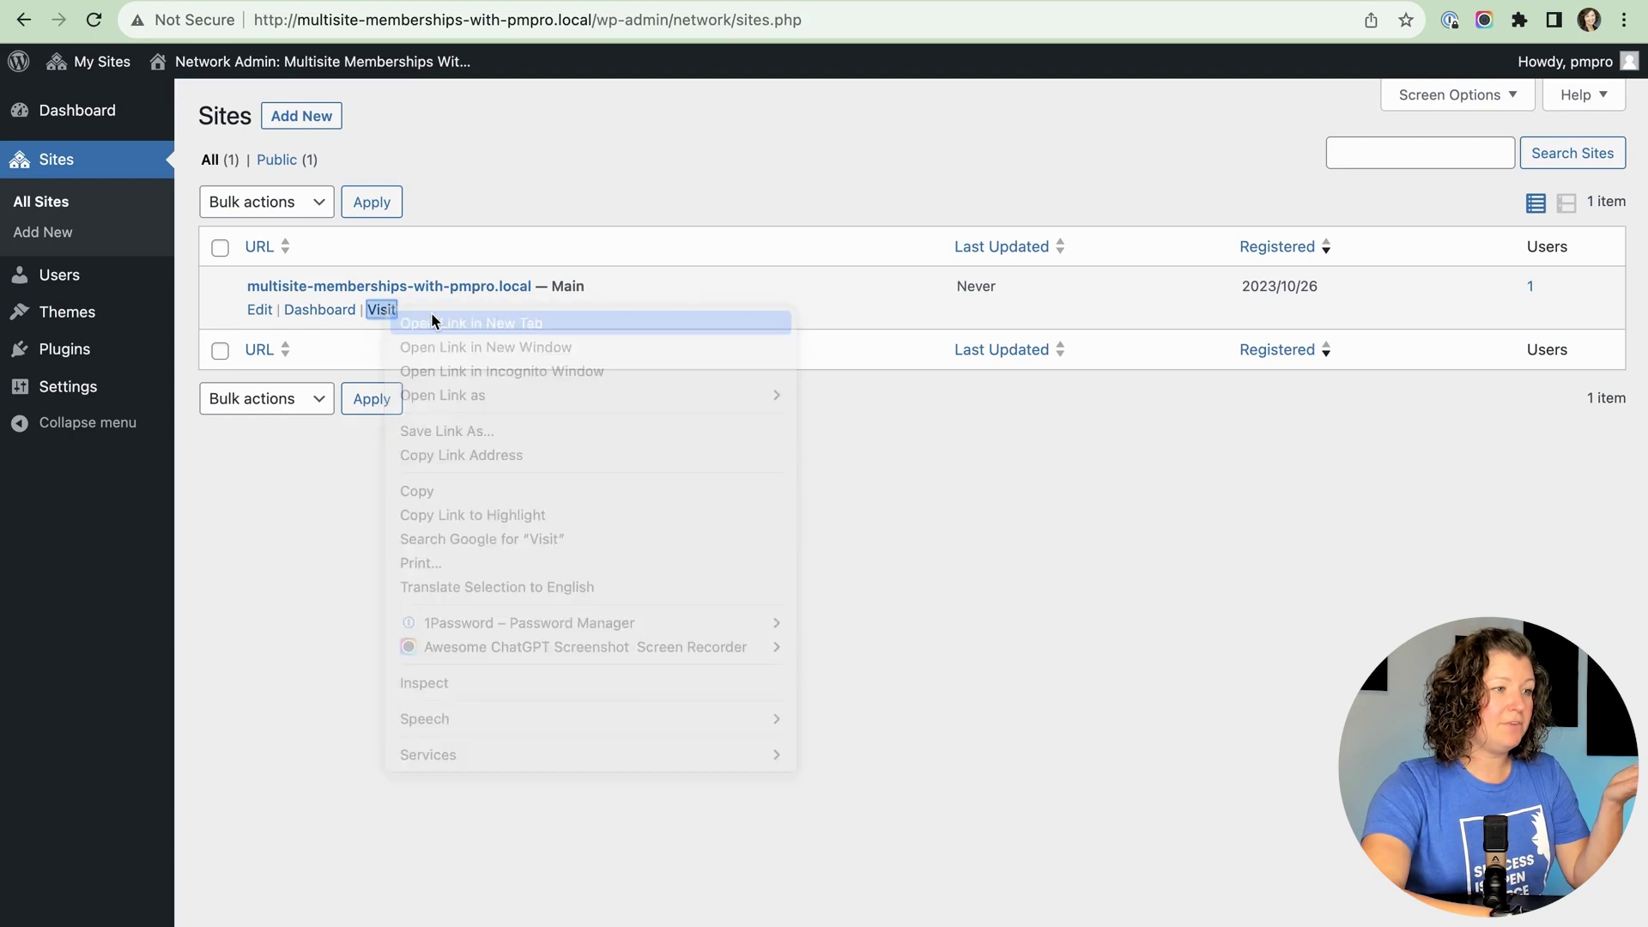
key("super+w")
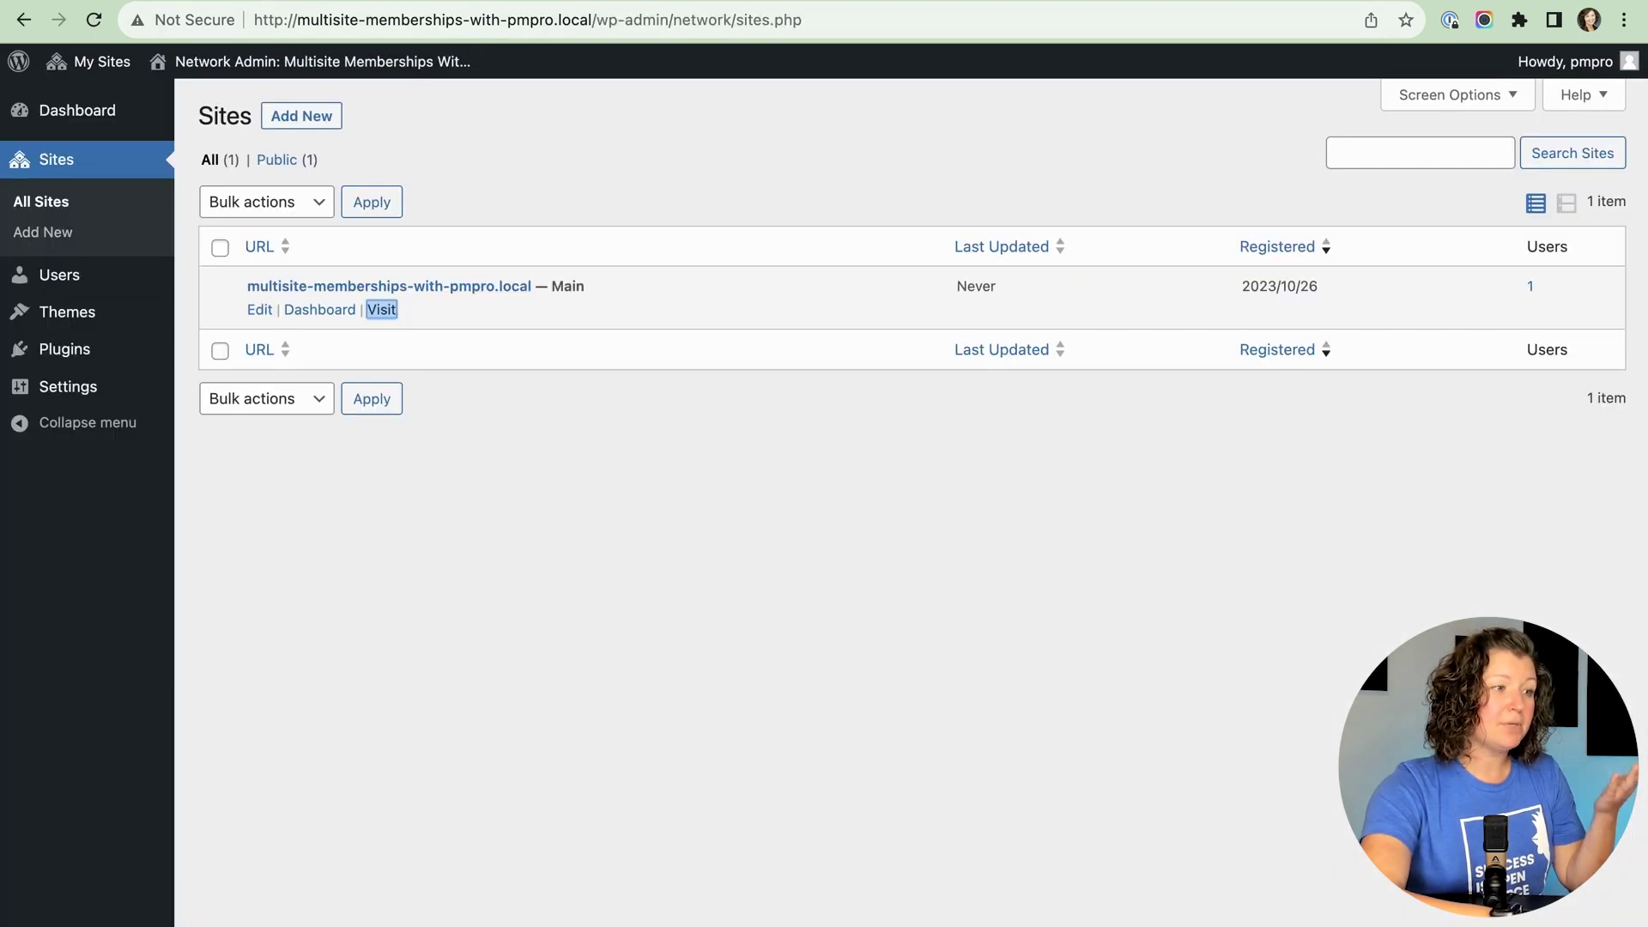
Step: Add a 'community' site titled Multisite Demo Community Site, using the saved admin e-mail
left_click(296, 126)
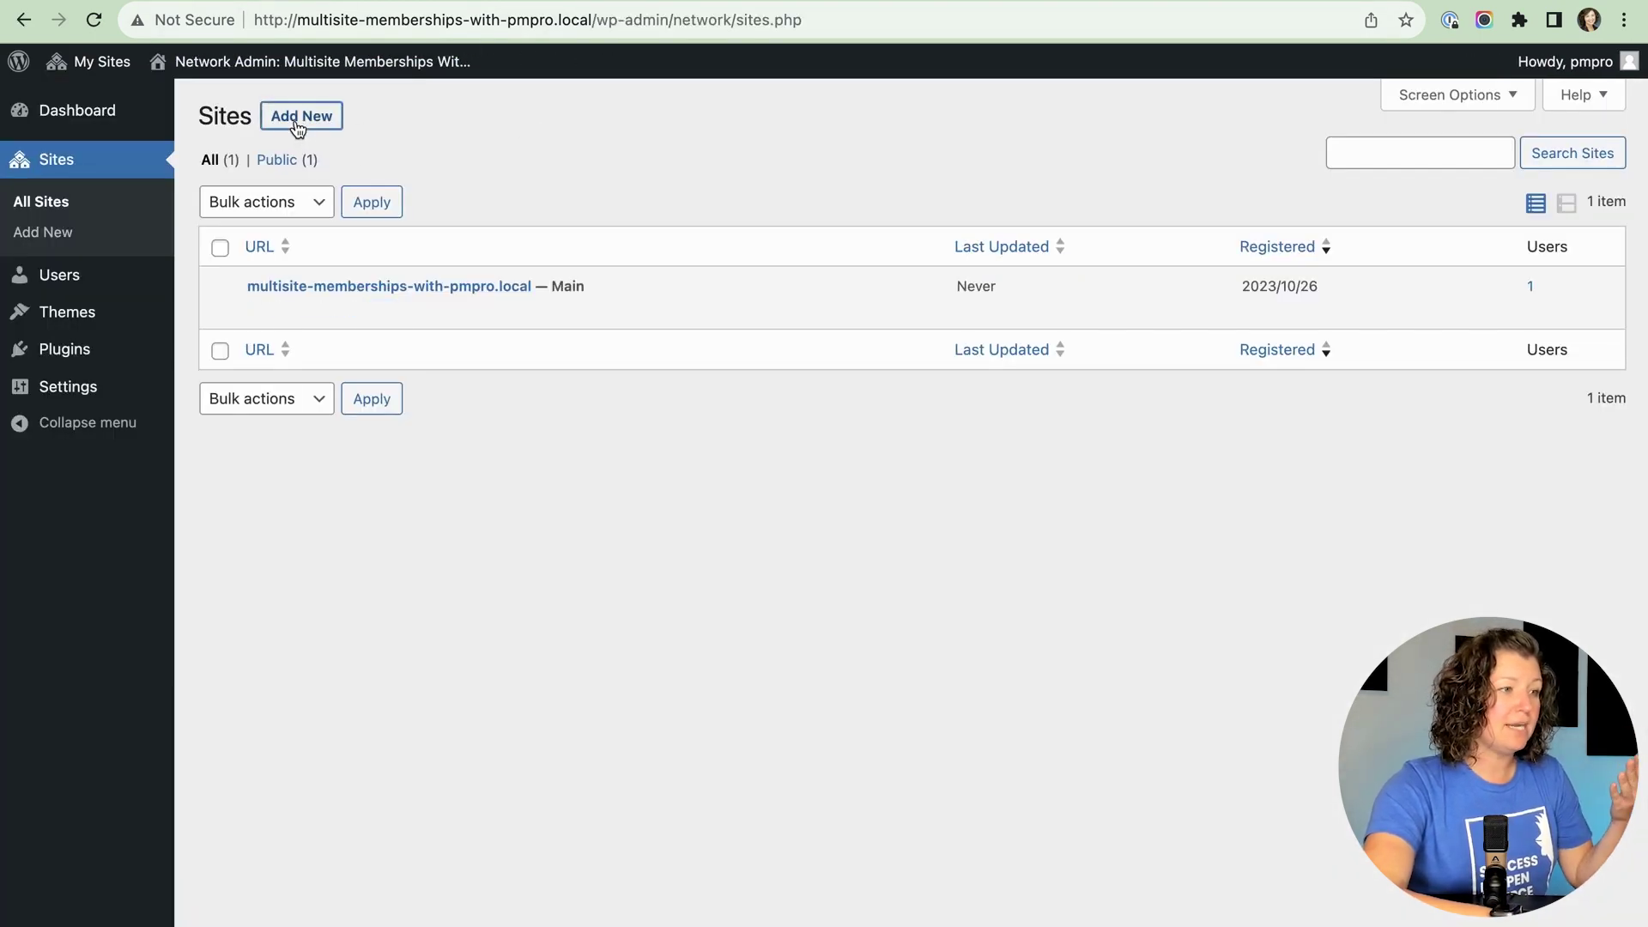
left_click(836, 212)
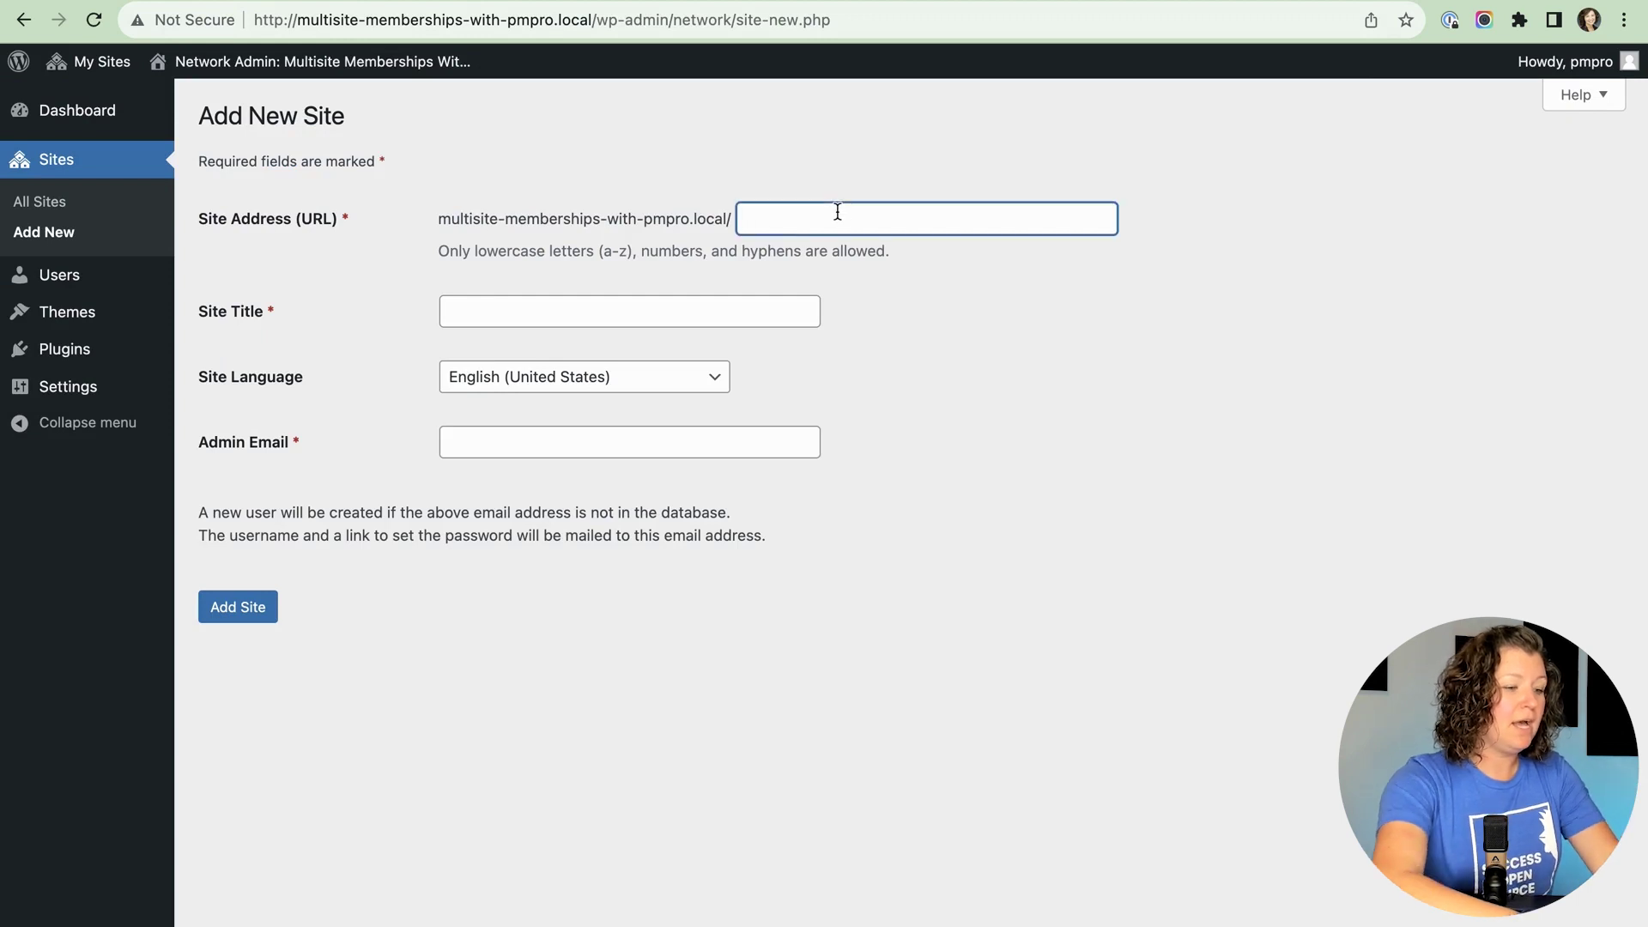
type("community")
left_click(603, 298)
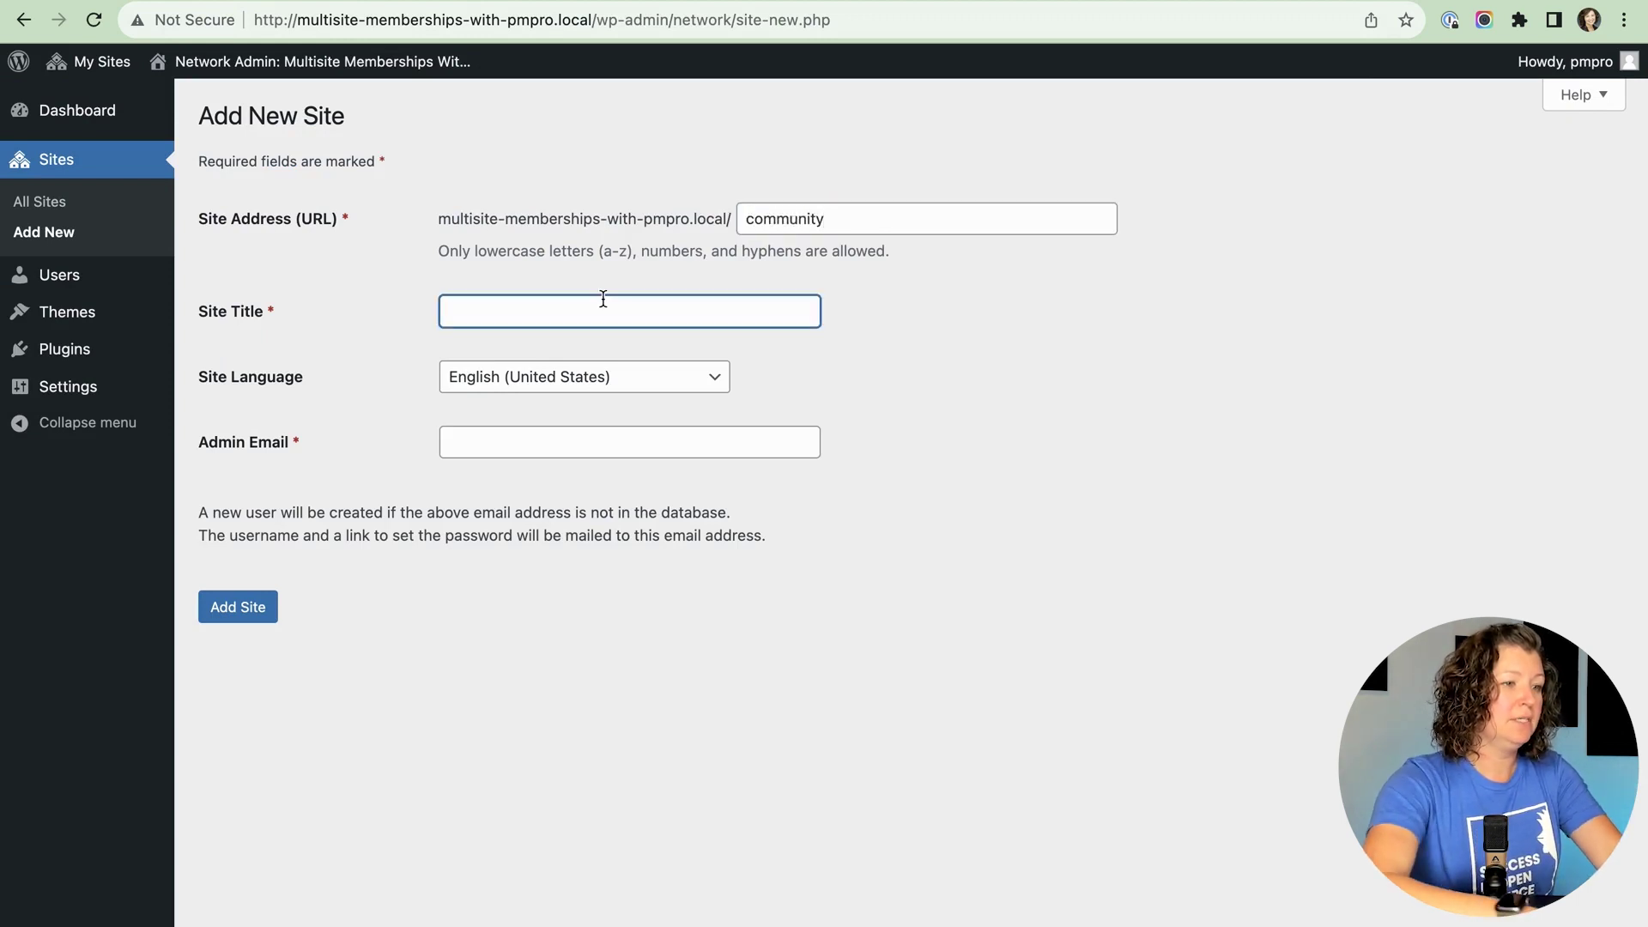
type("Multisite Demo Commmunity Site")
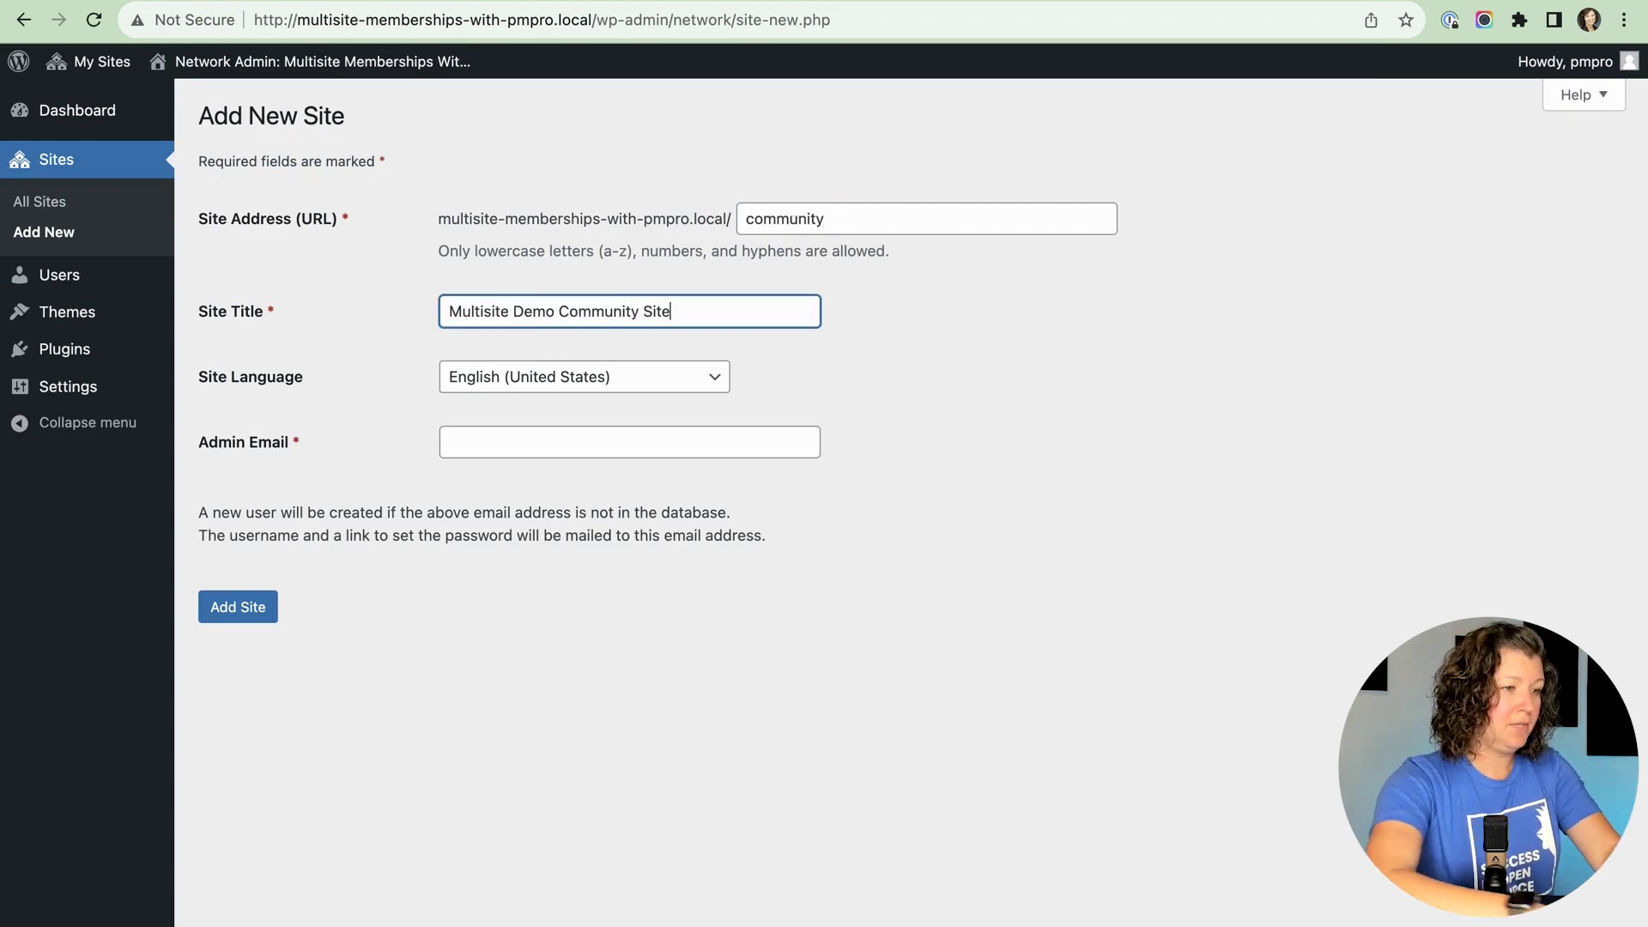
left_click(532, 440)
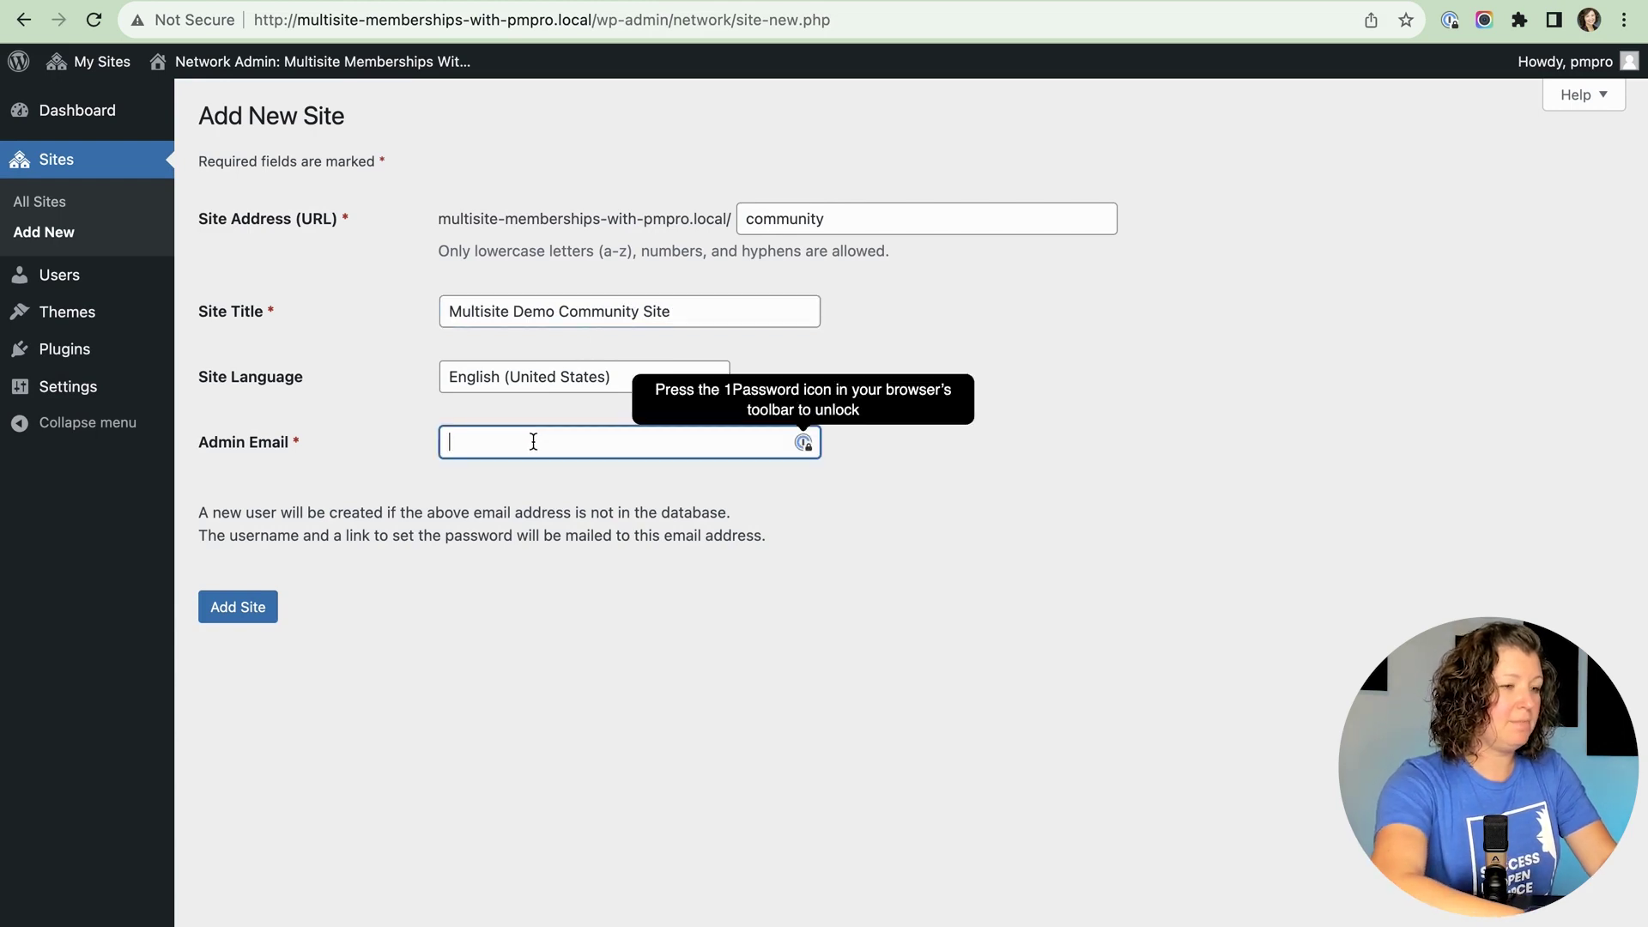
type("pmpro")
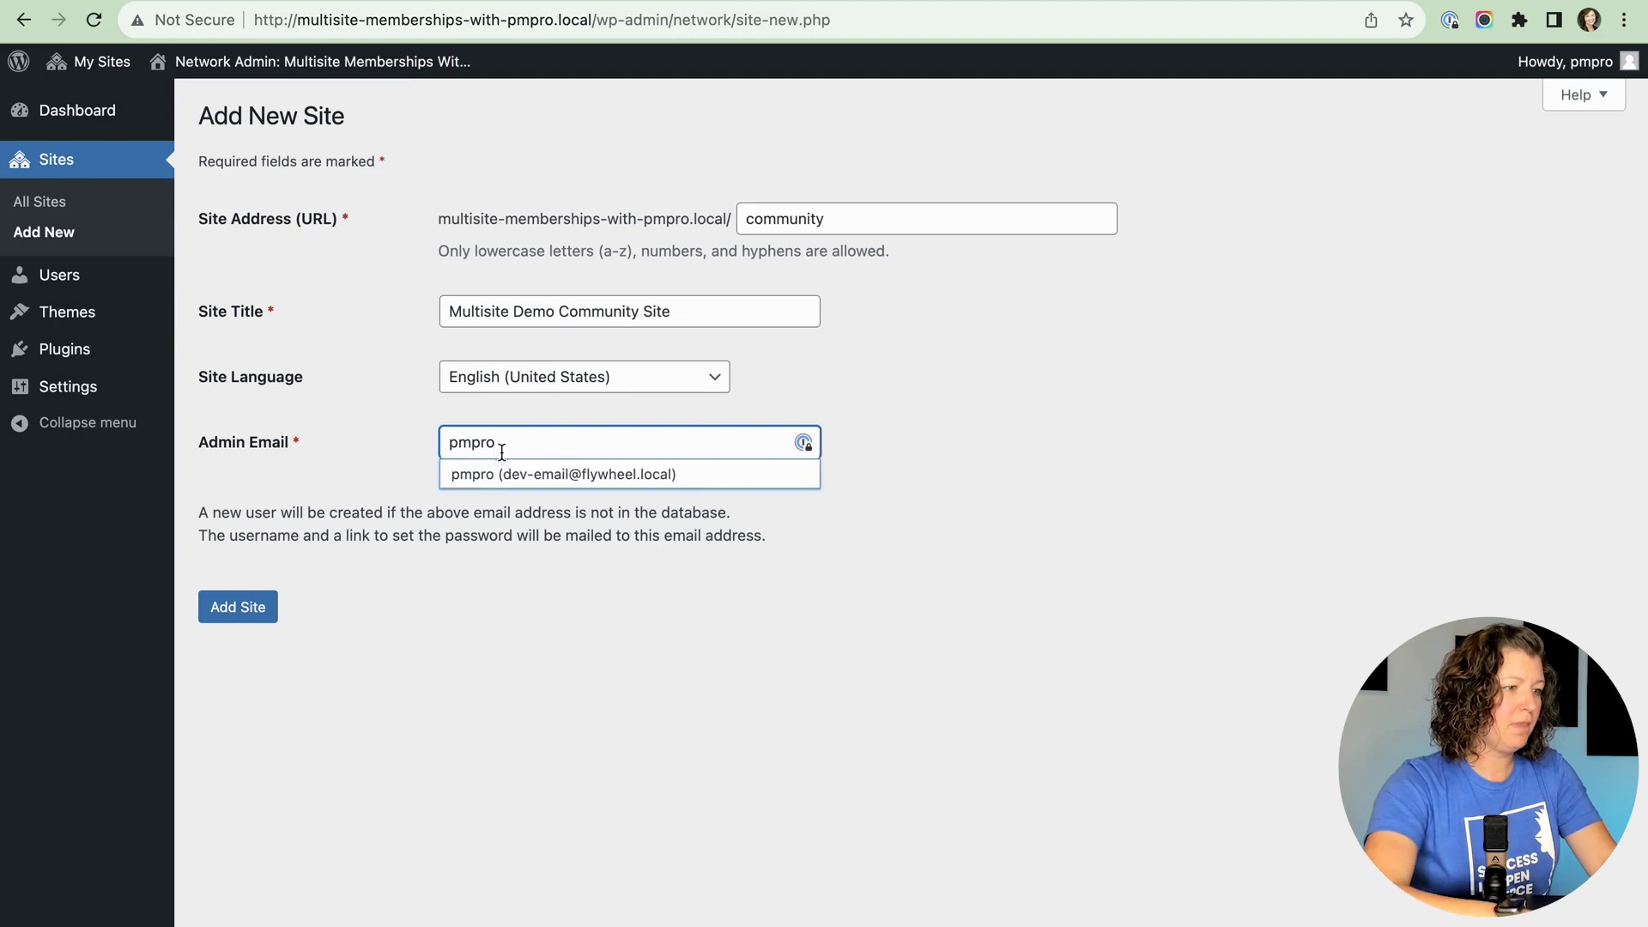
left_click(500, 473)
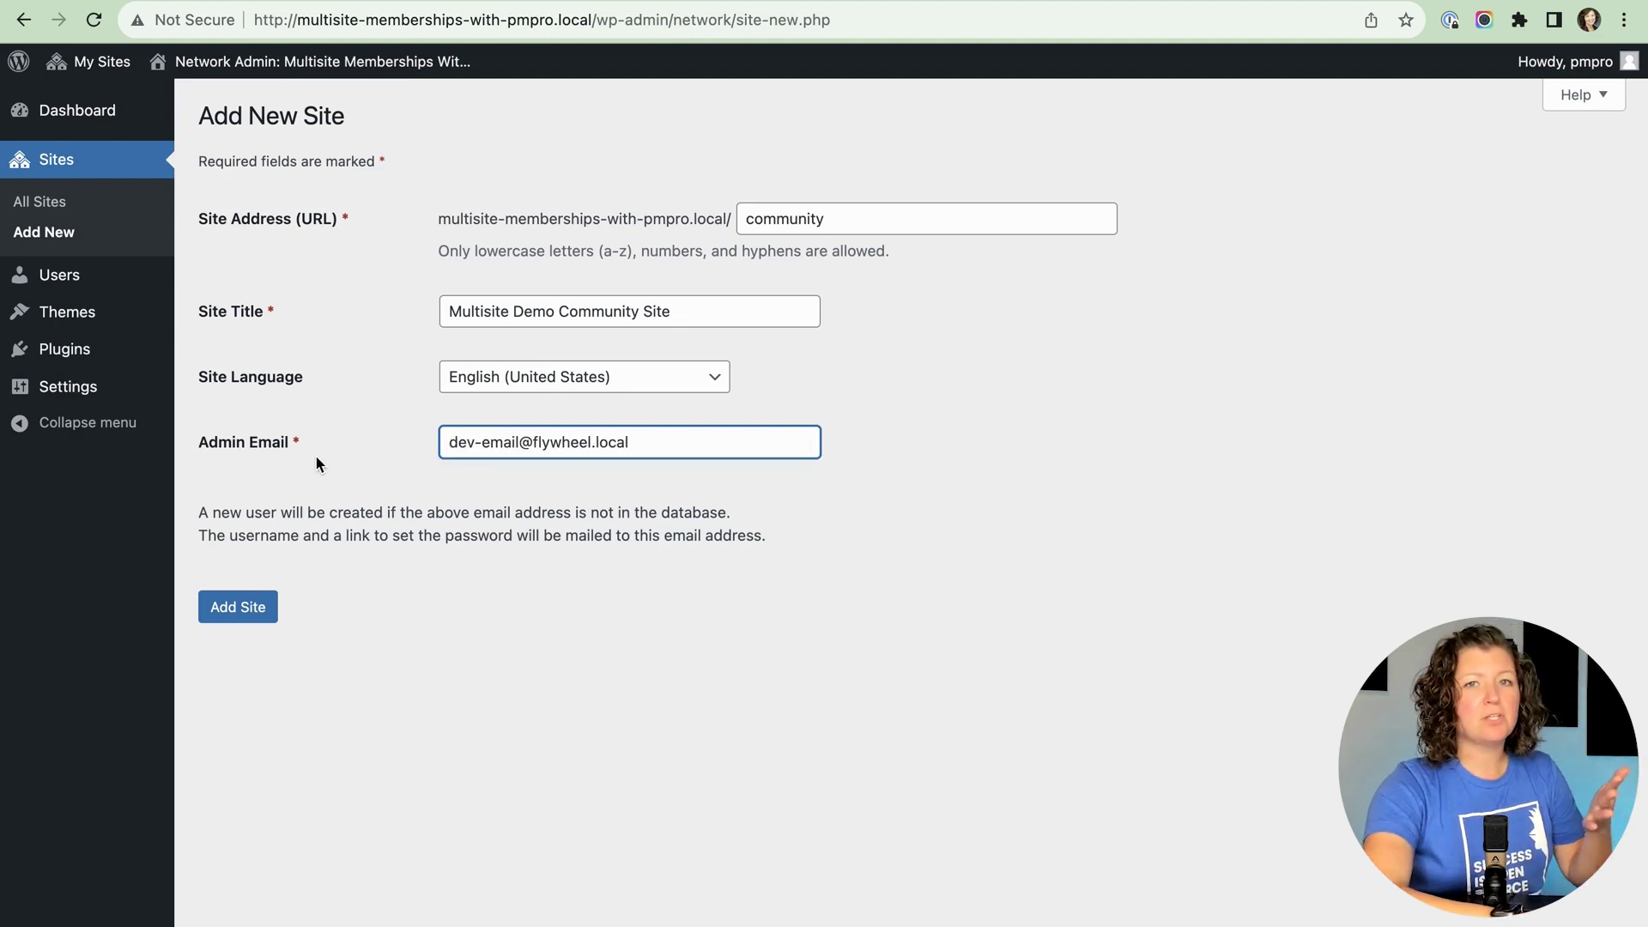
left_click(225, 609)
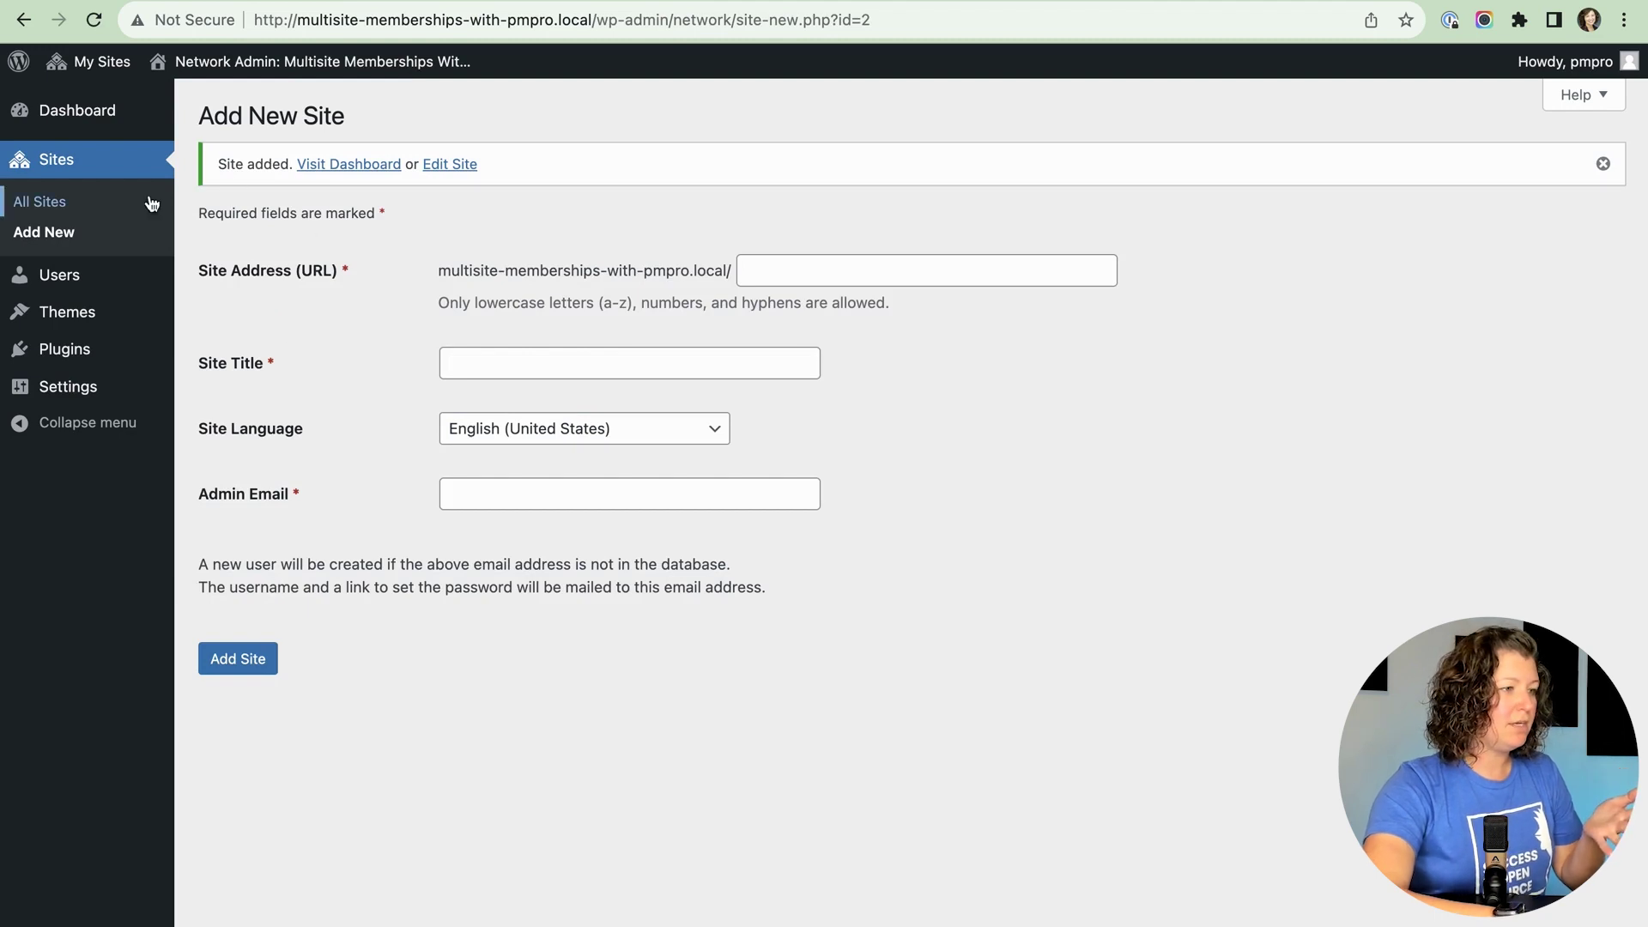
Step: Add a 'courses' site titled Multisite Demo Courses, then view All Sites
left_click(38, 201)
left_click(316, 130)
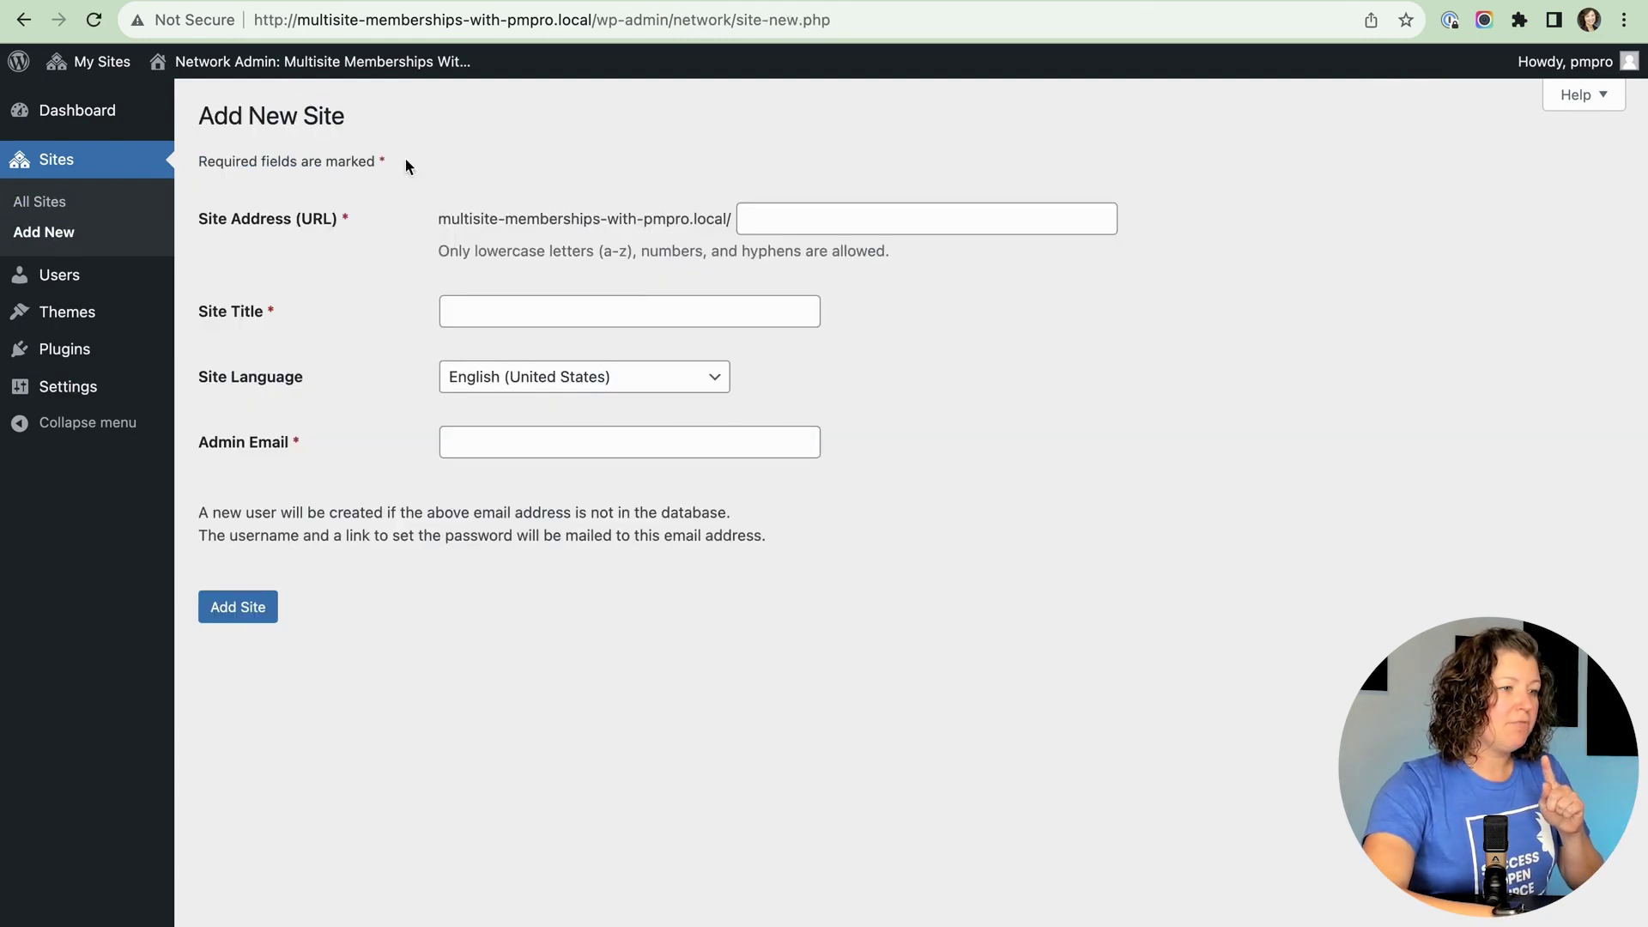
left_click(776, 221)
type("courses")
key("Tab")
type("Multisite Demo Courses")
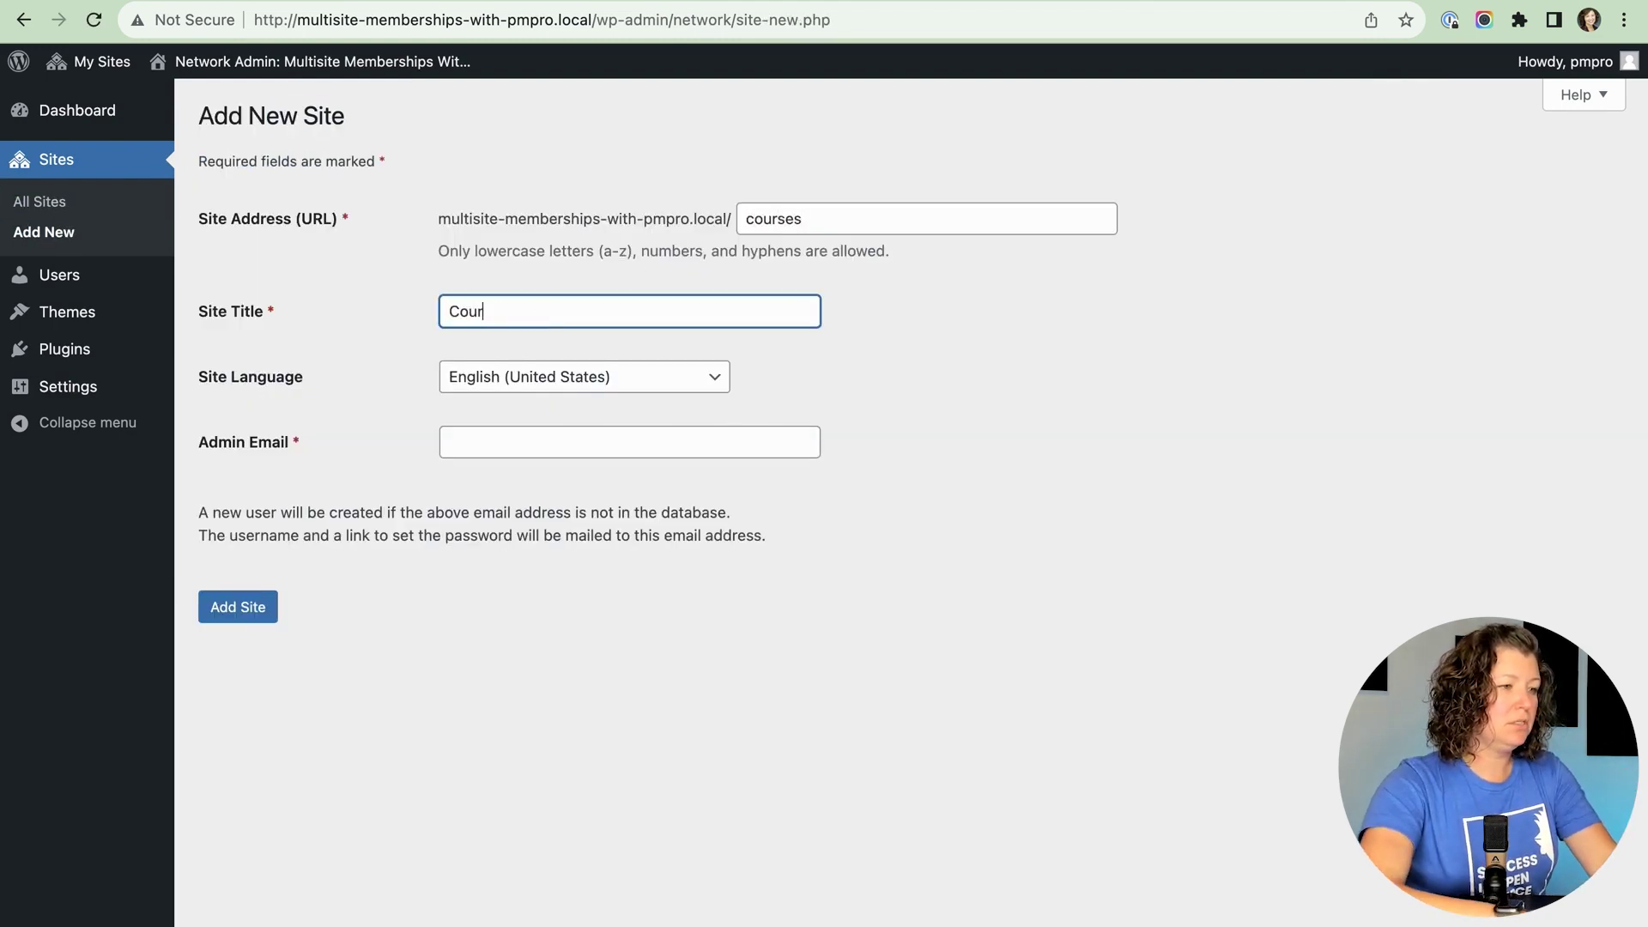
left_click(478, 465)
left_click(478, 442)
type("pmpro")
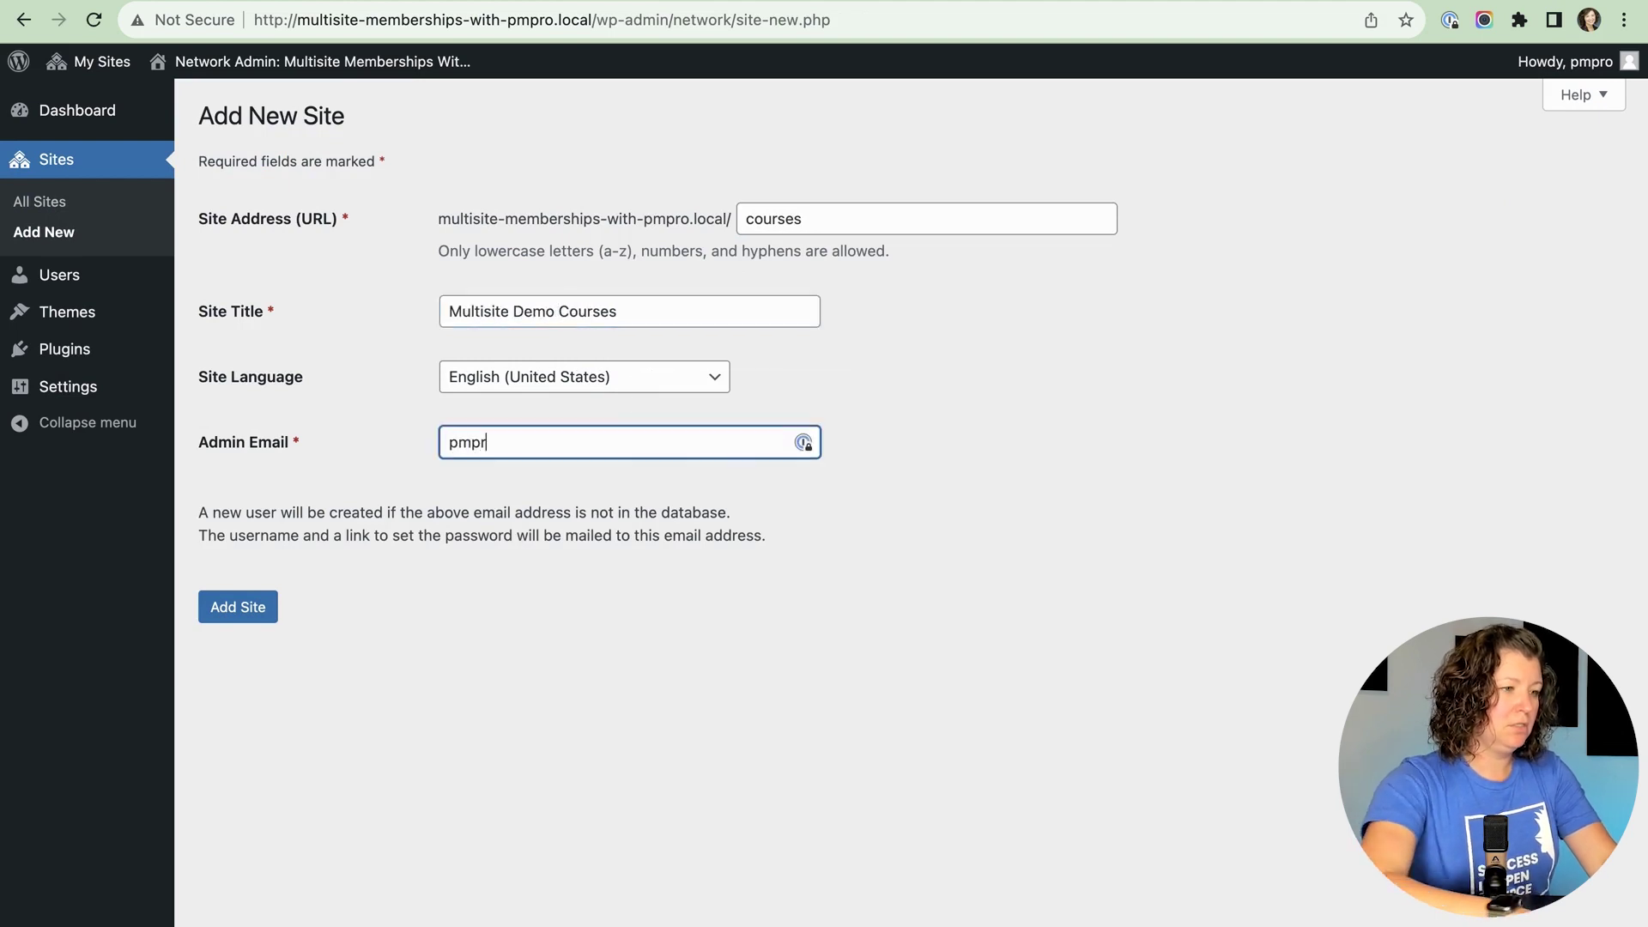
left_click(801, 441)
left_click(238, 607)
left_click(100, 206)
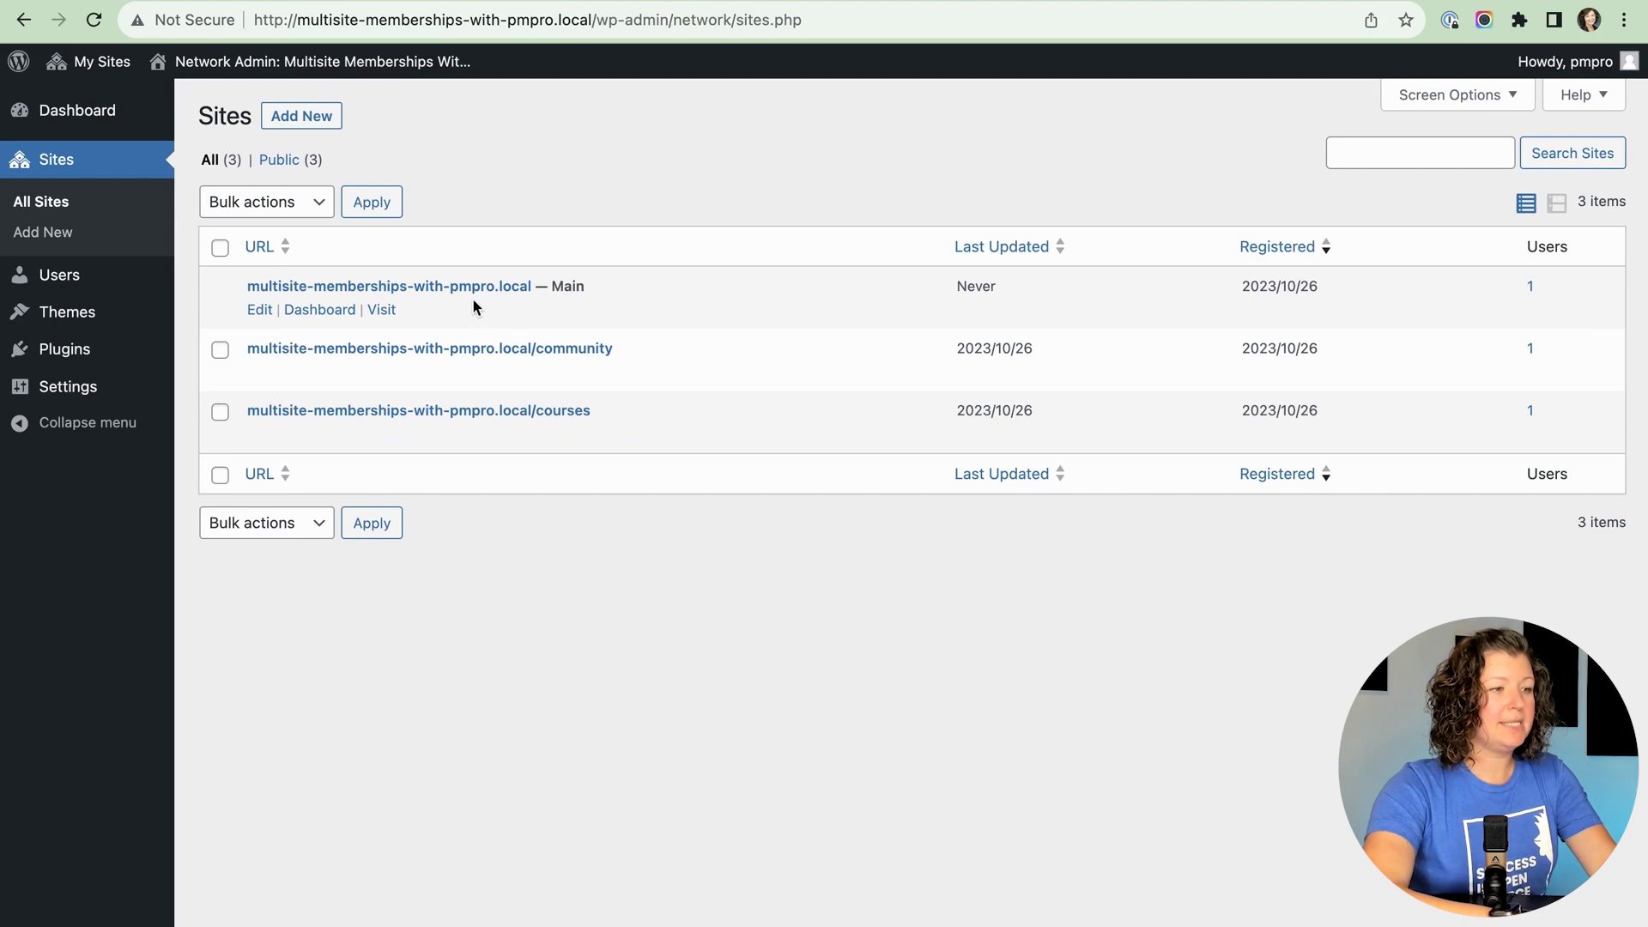
Step: Open the community and courses sites in separate tabs and look them over
right_click(627, 374)
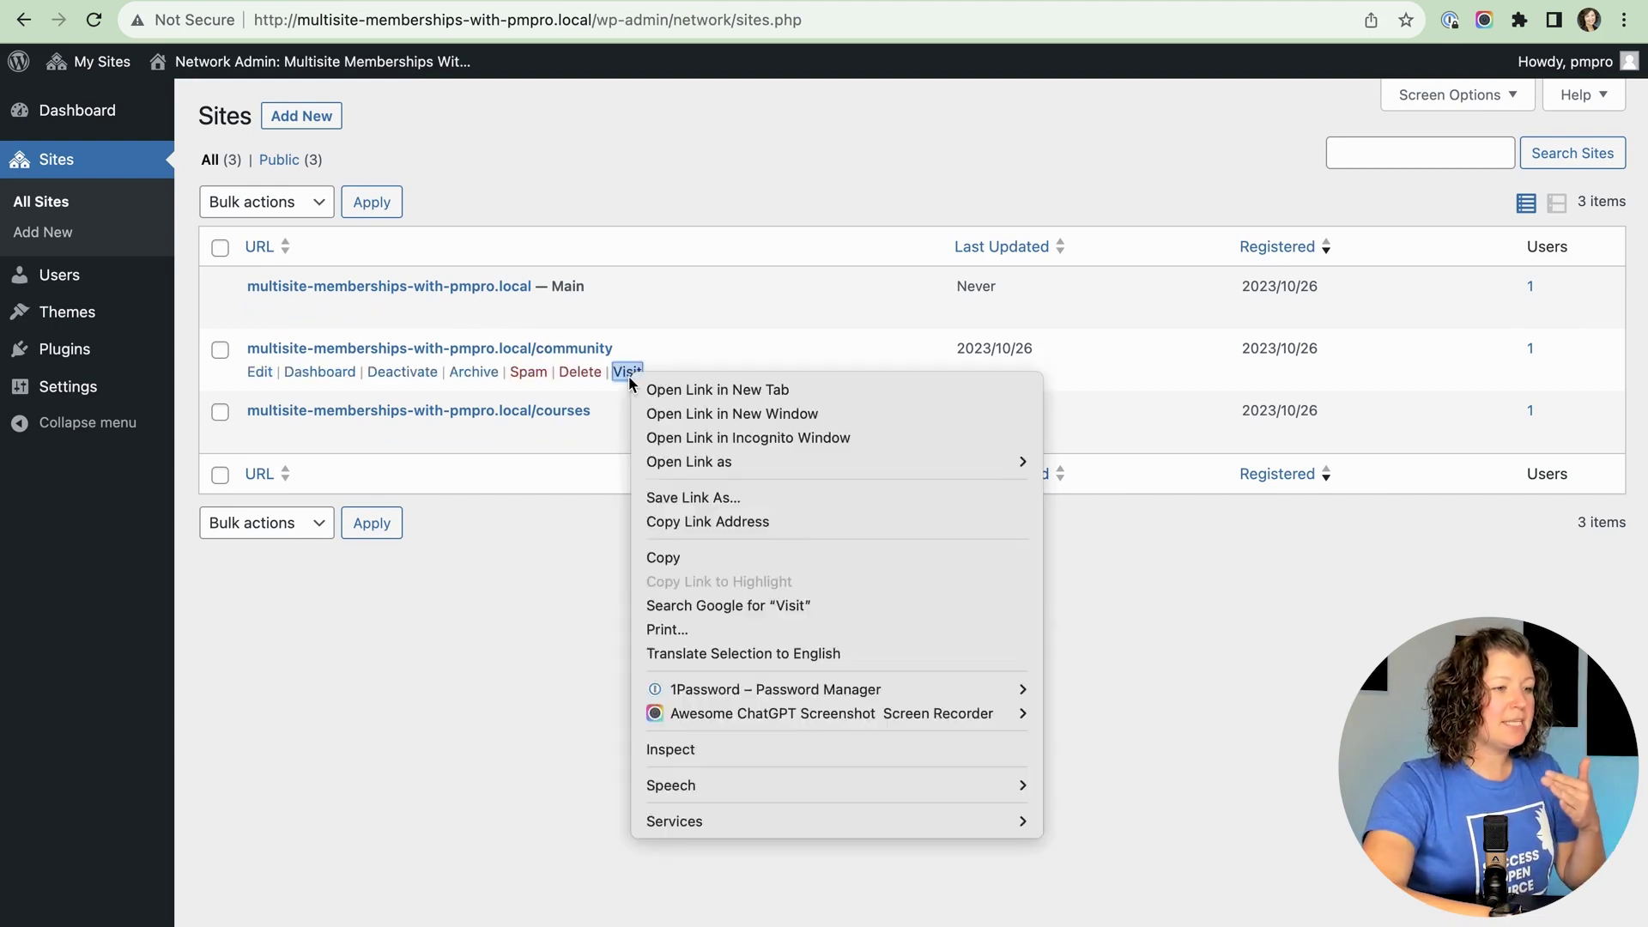
left_click(627, 434)
right_click(629, 434)
right_click(629, 434)
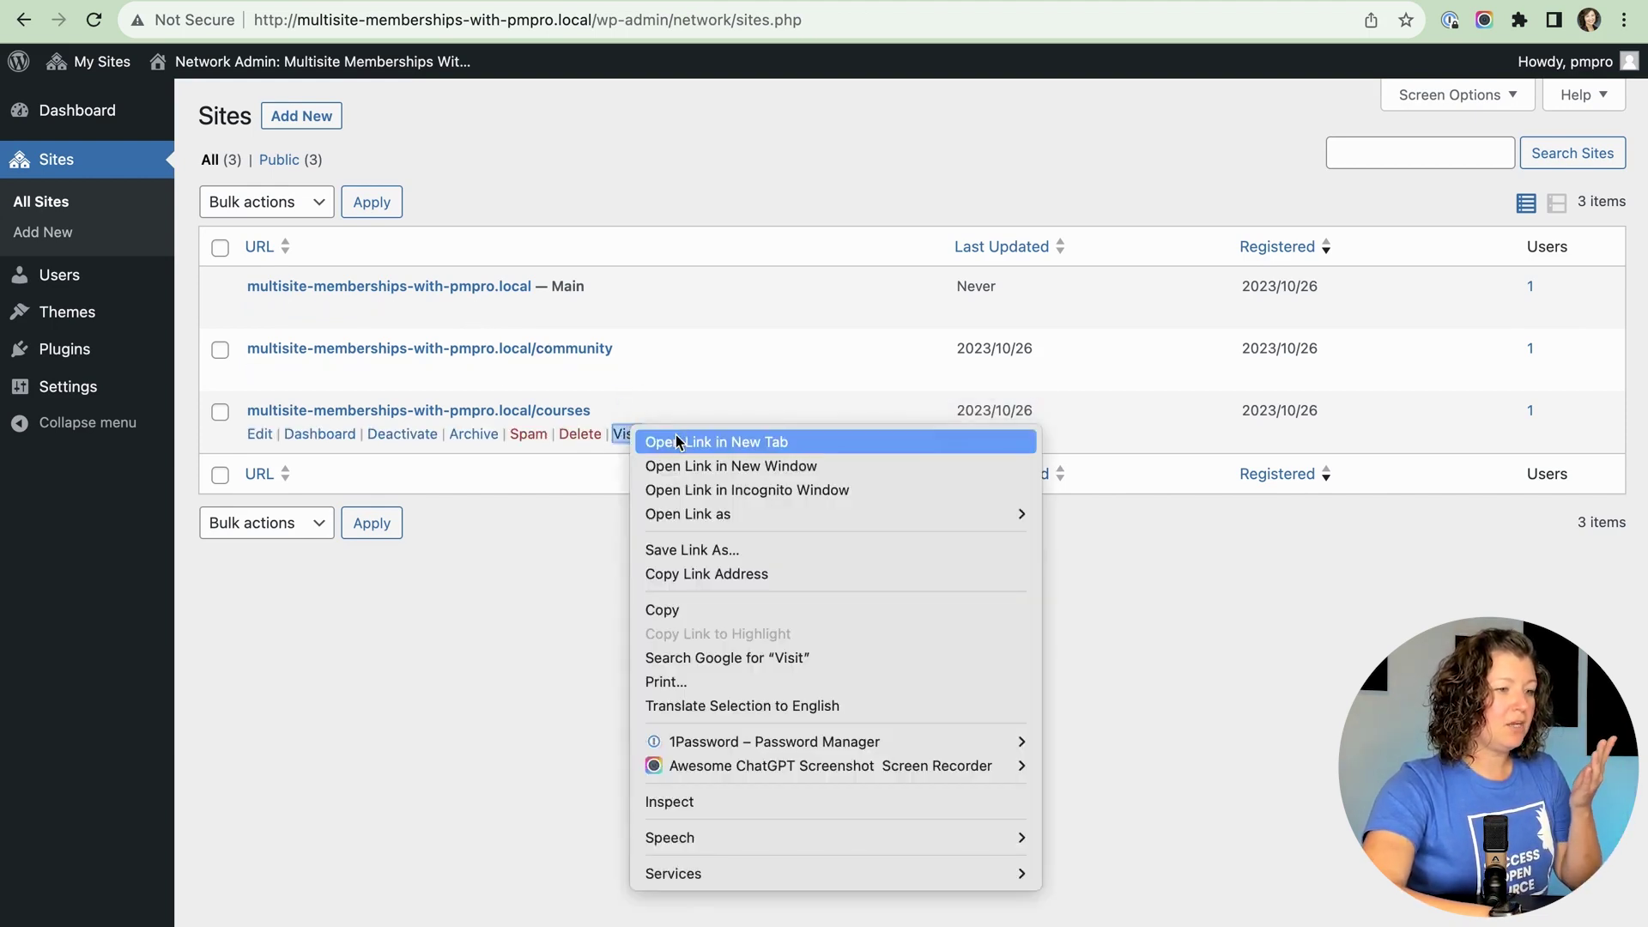
key("Escape")
left_click(627, 434)
key("ctrl+Tab")
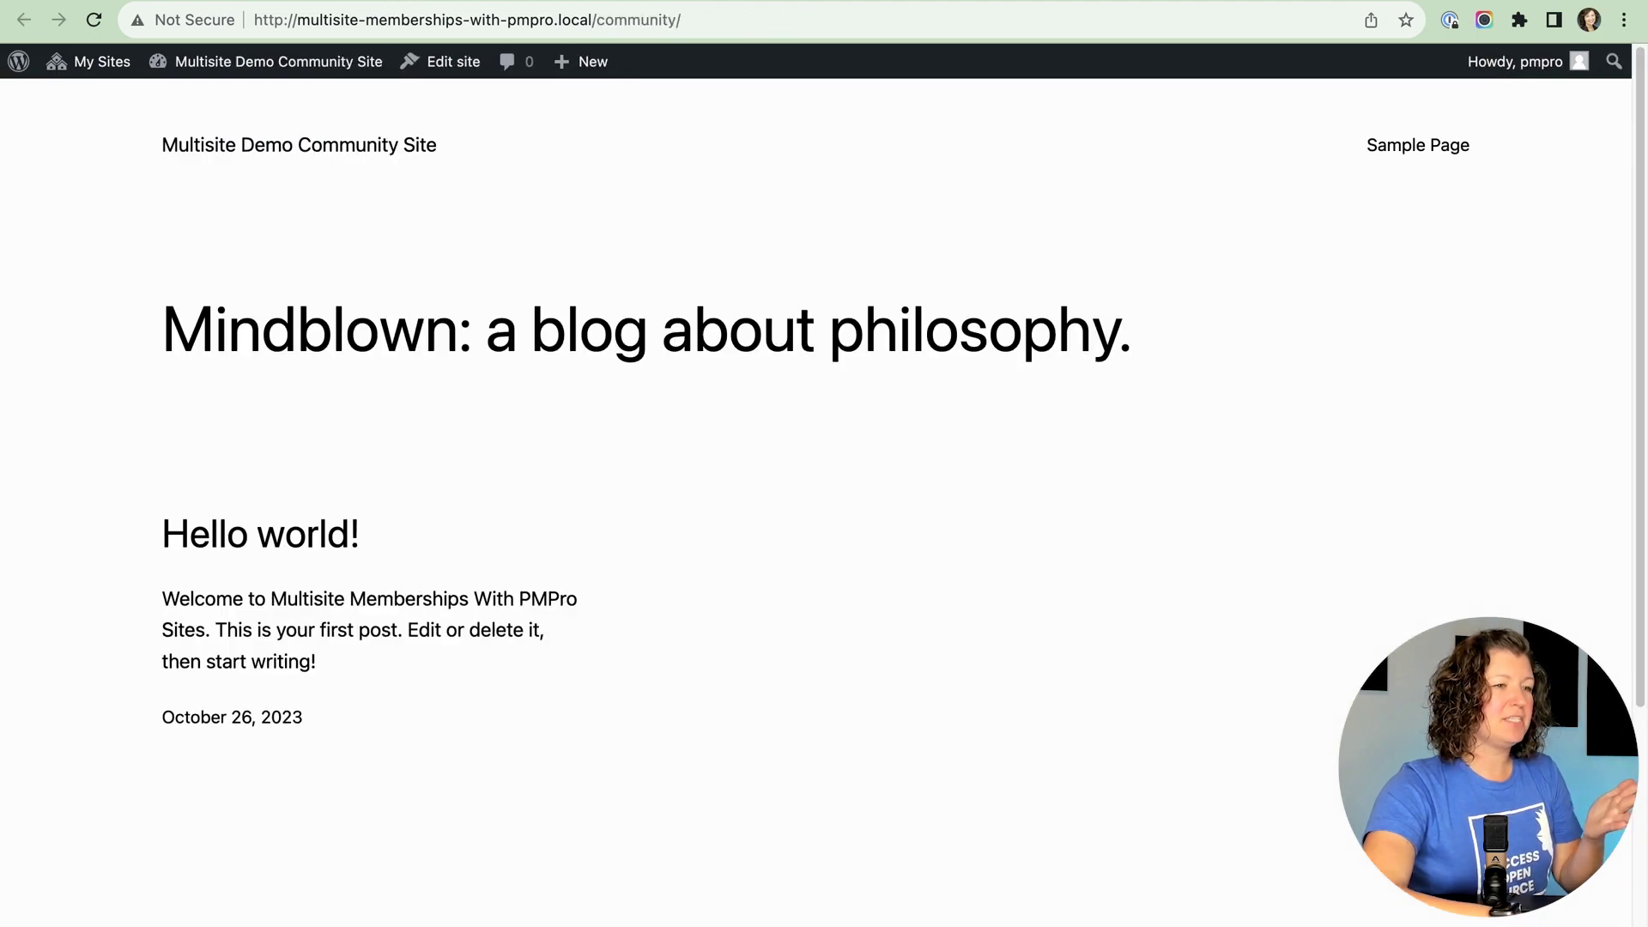
key("ctrl+Tab")
key("ctrl+shift+Tab")
Step: Leave the community site editor and open the main site's admin dashboard
left_click(436, 64)
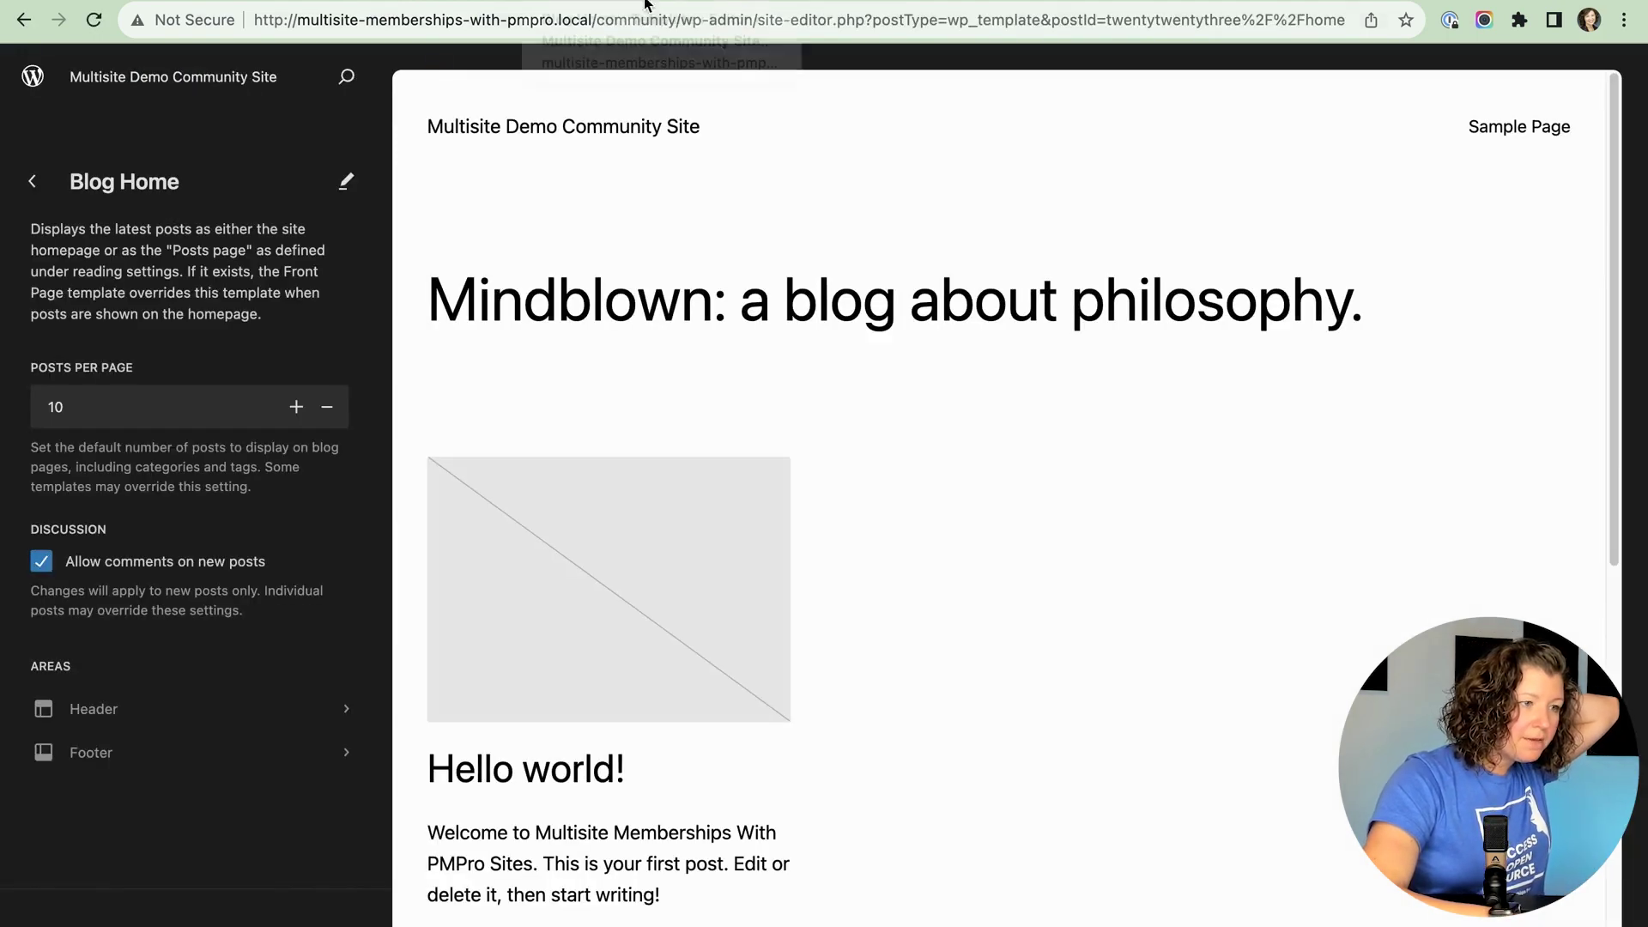
left_click(19, 19)
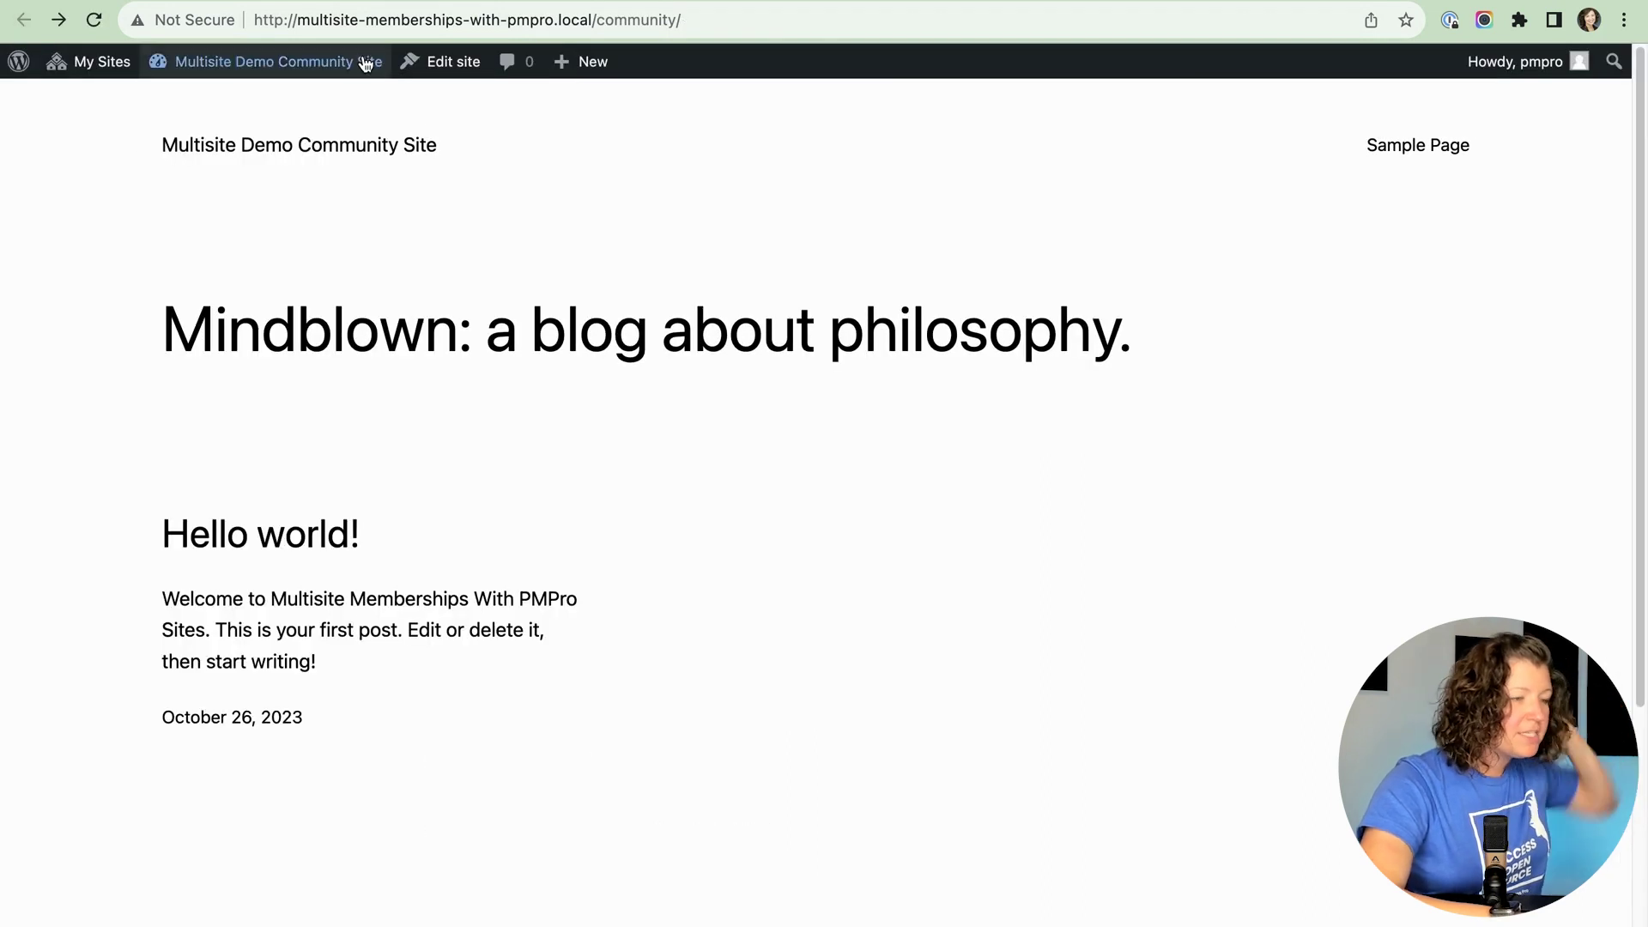
left_click(318, 147)
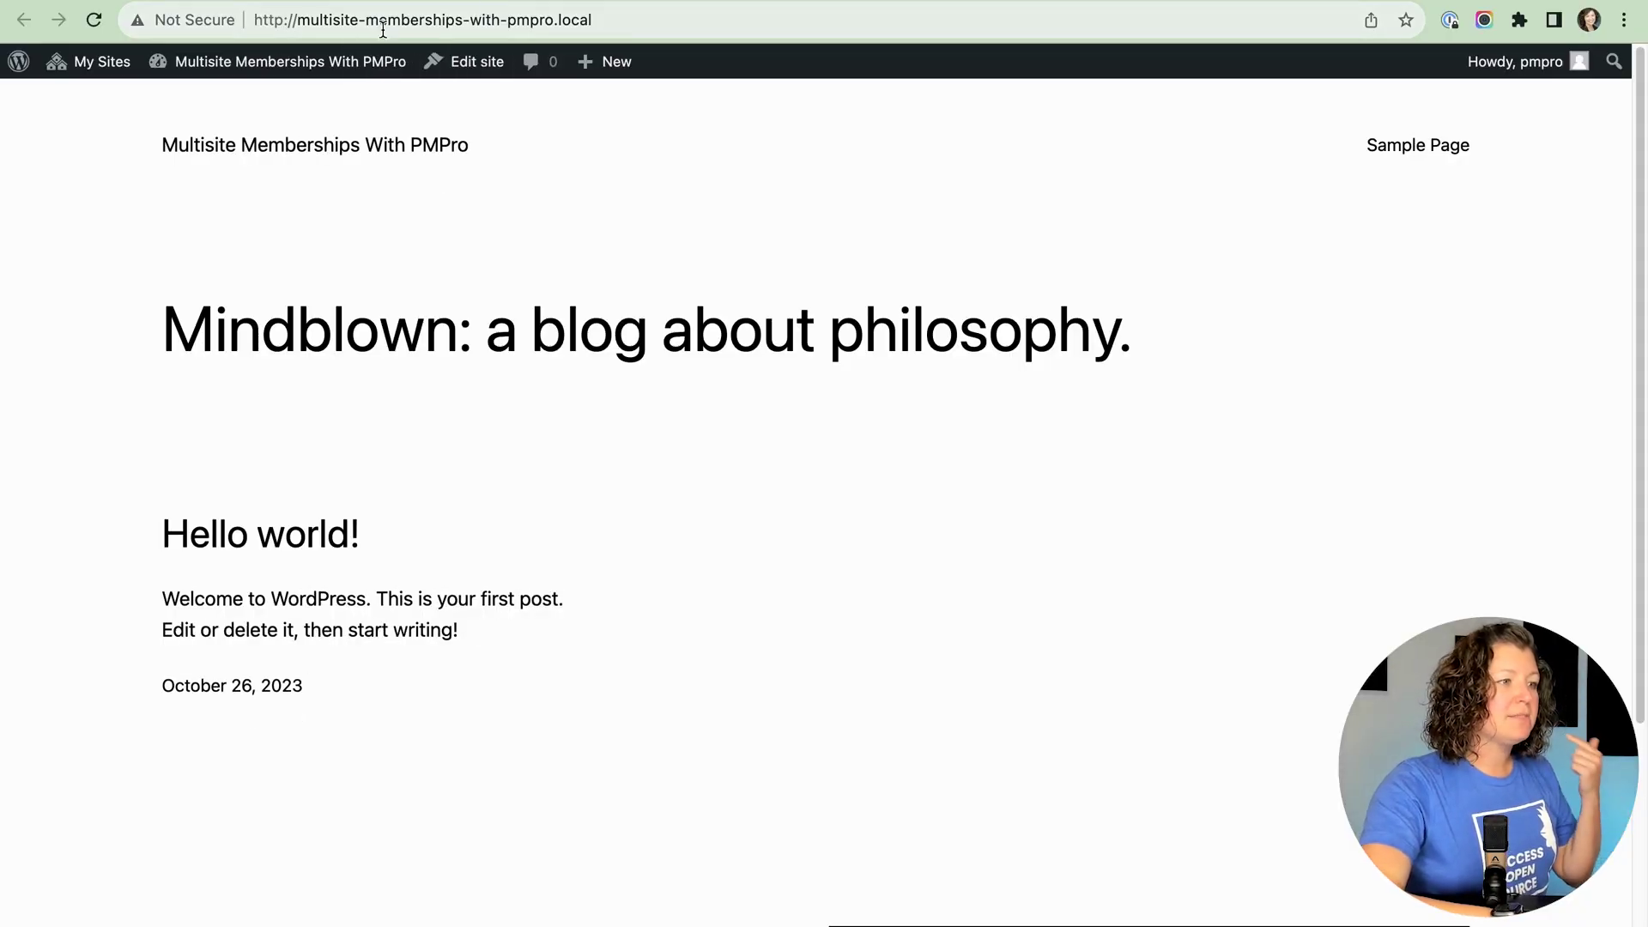
left_click_drag(268, 19, 670, 18)
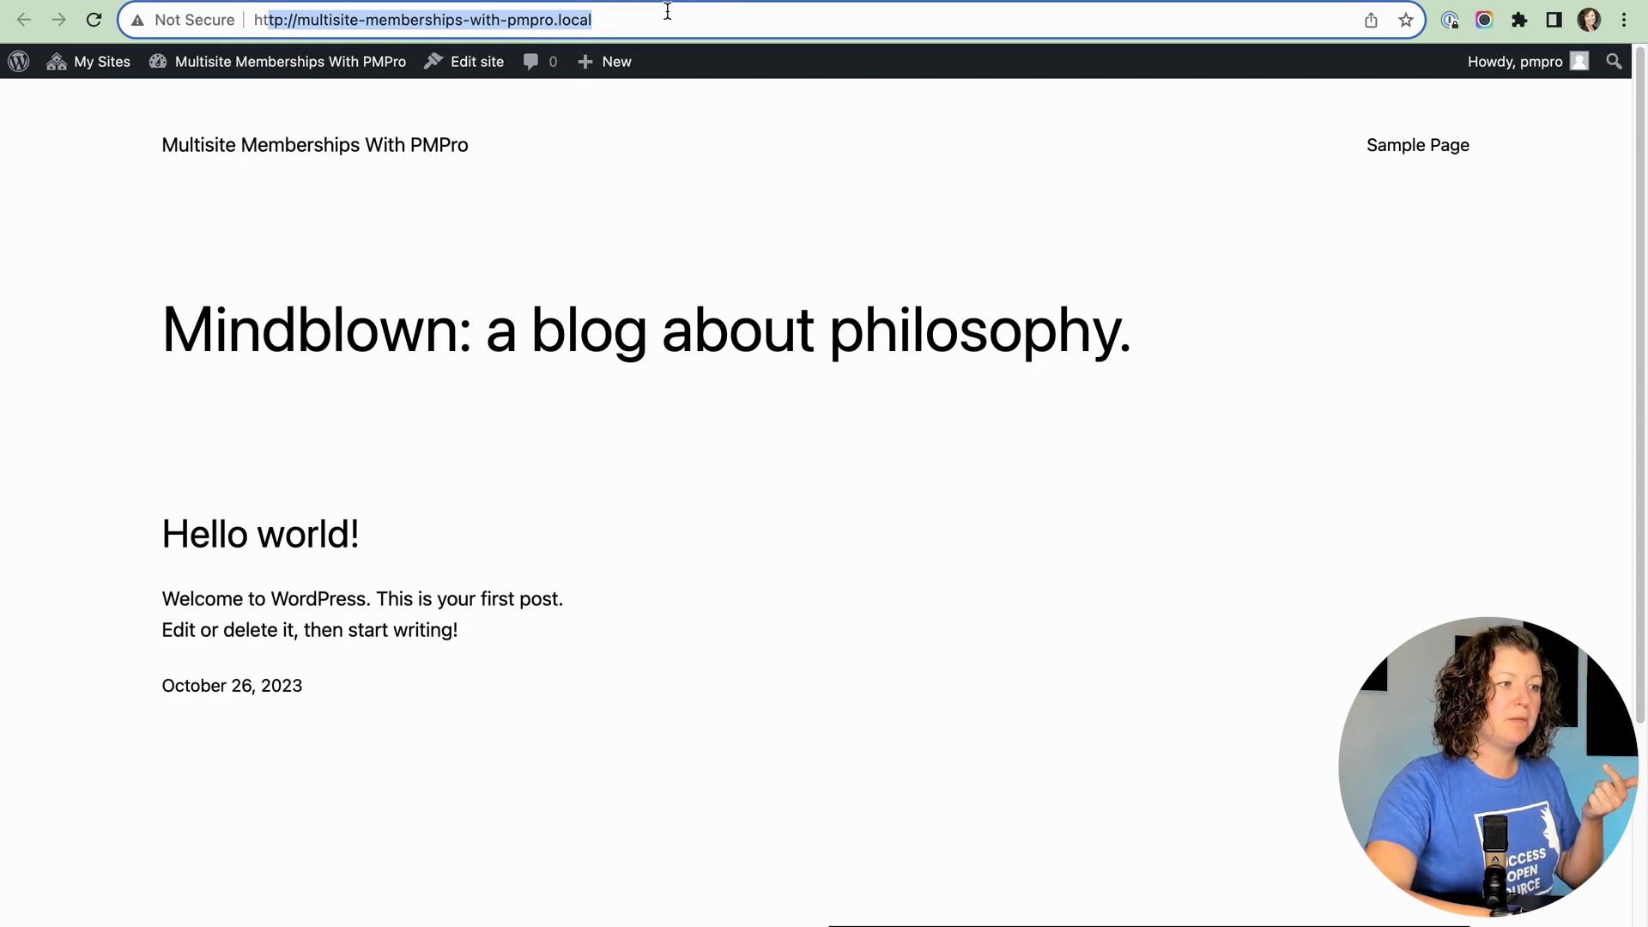
left_click(343, 62)
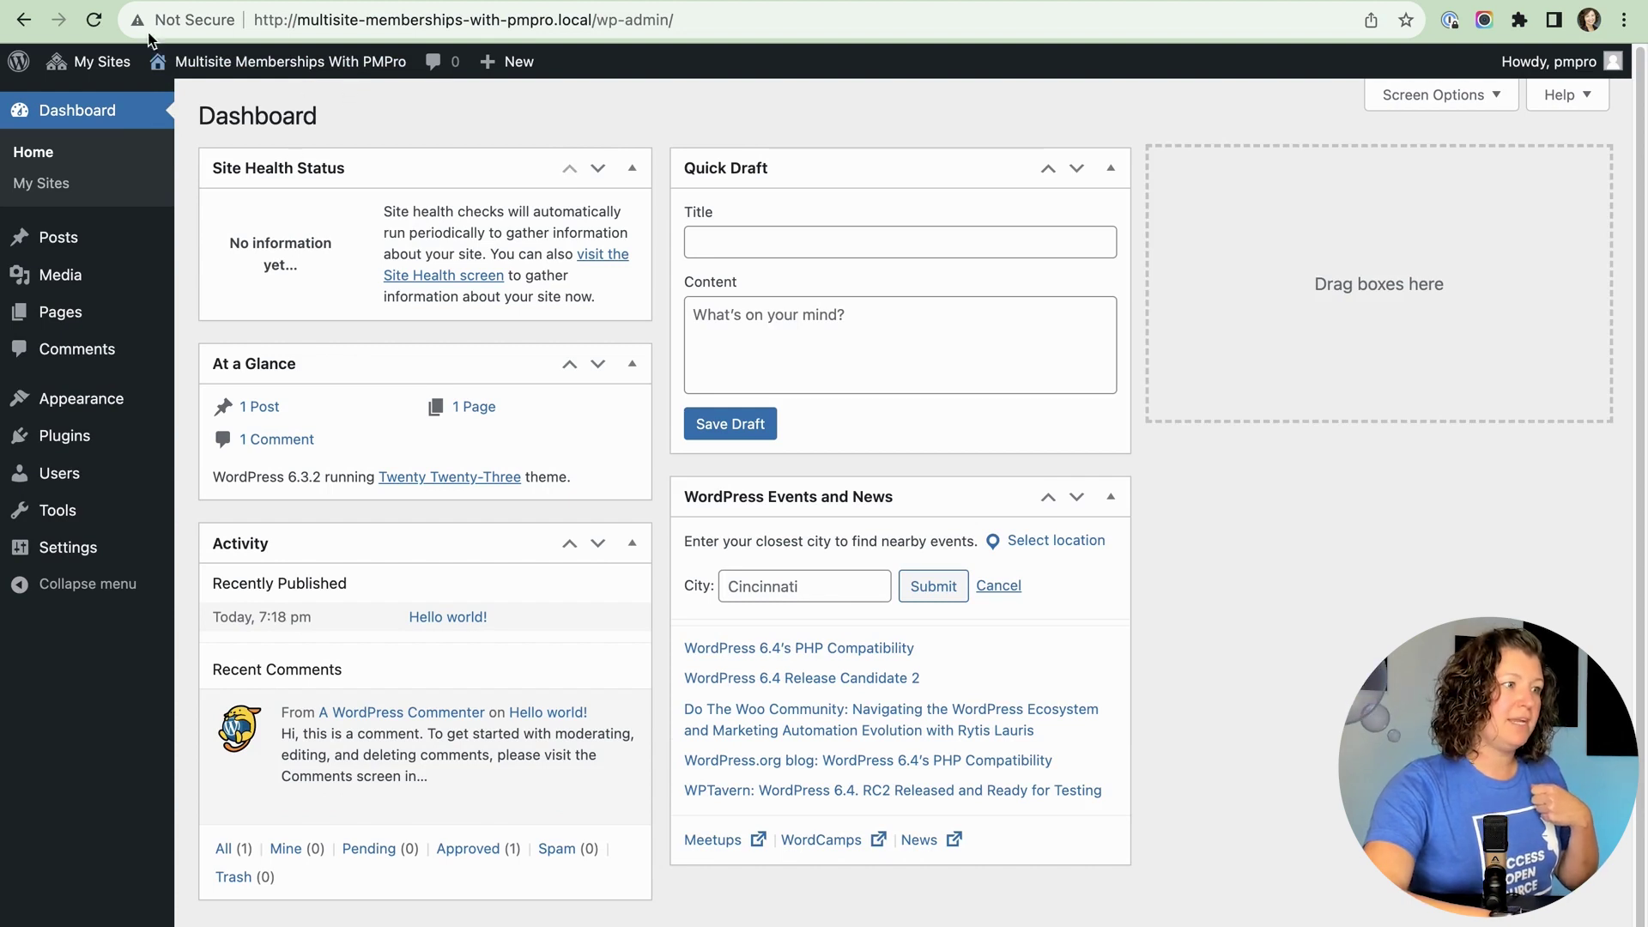
Step: Activate Paid Memberships Pro from the main site's Plugins list
left_click(96, 62)
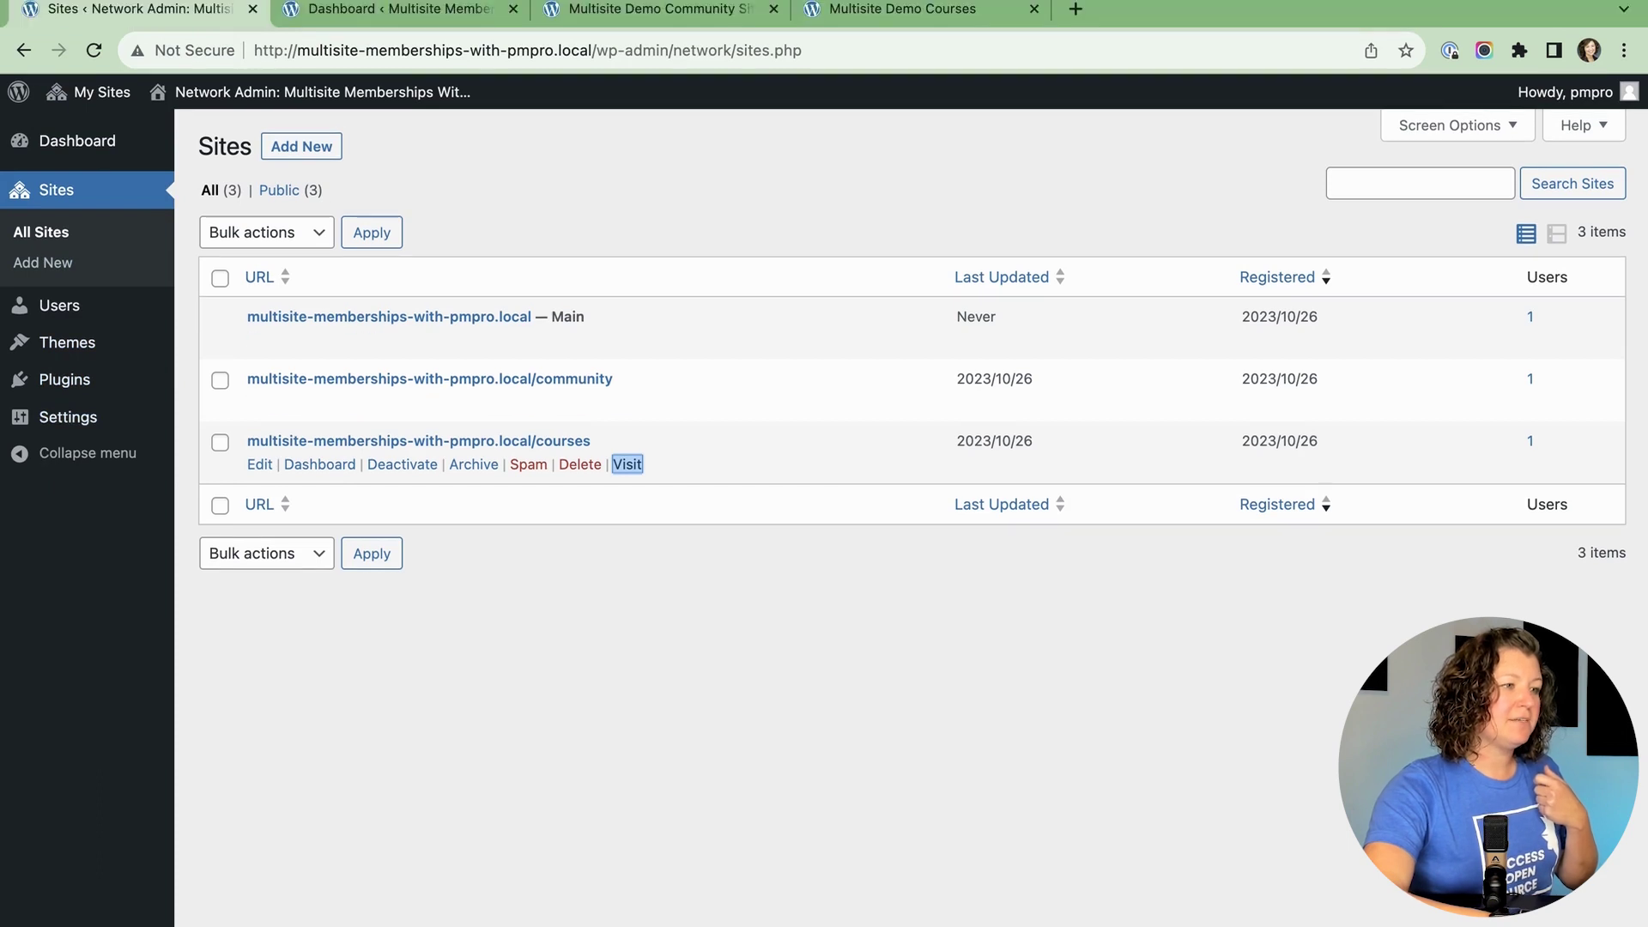
left_click(397, 11)
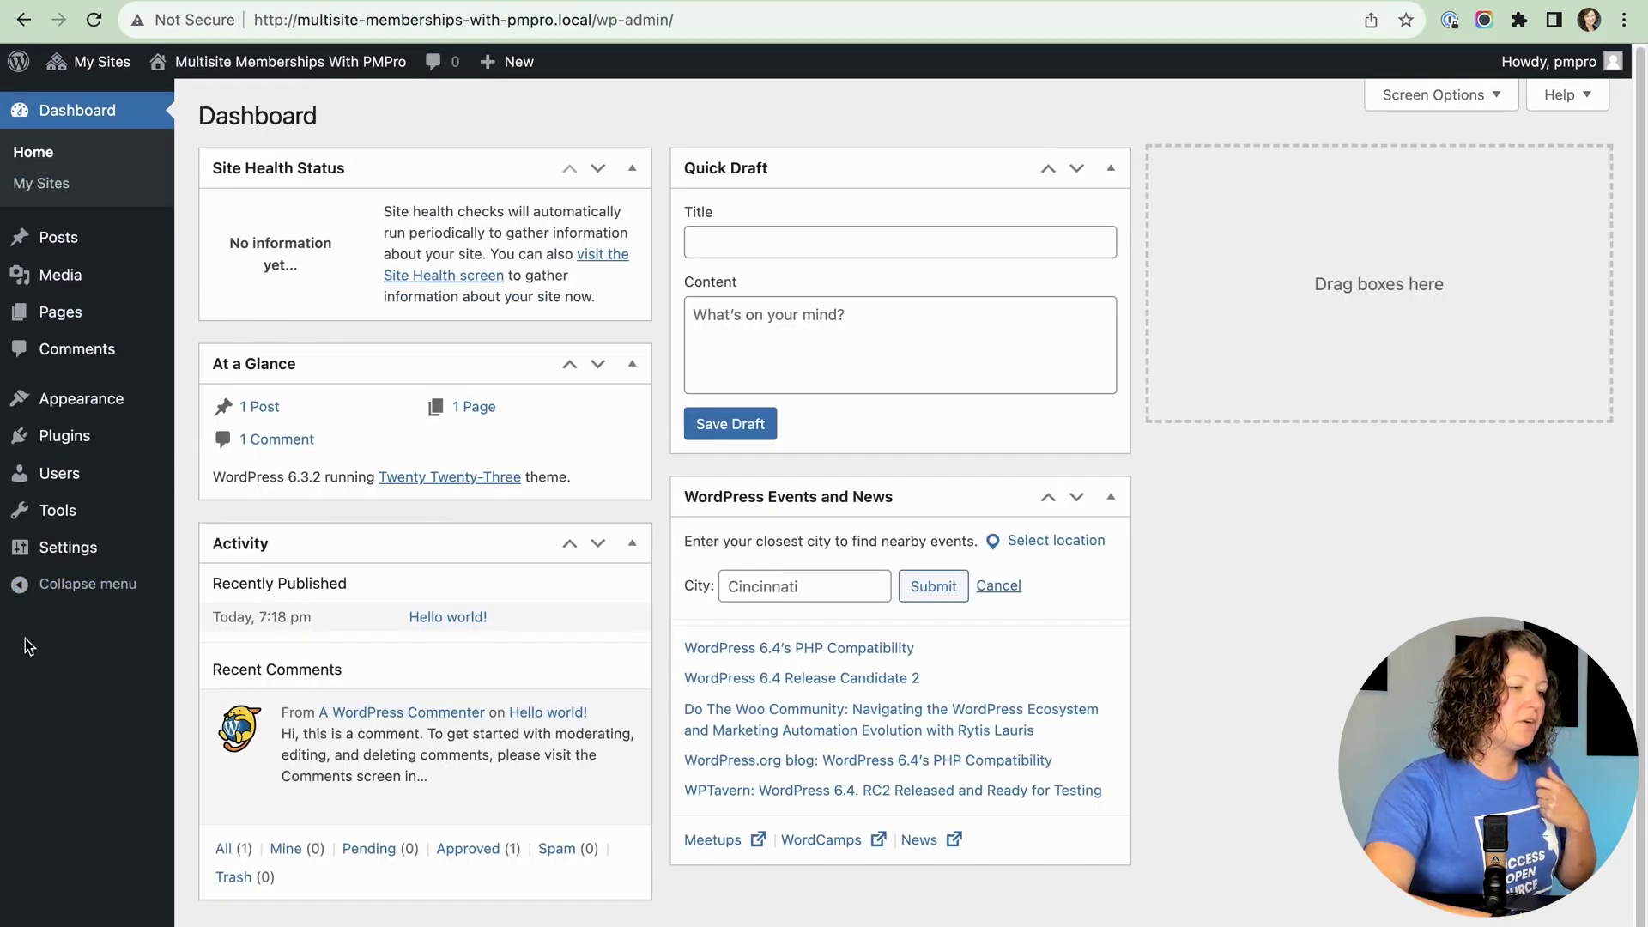
left_click(91, 436)
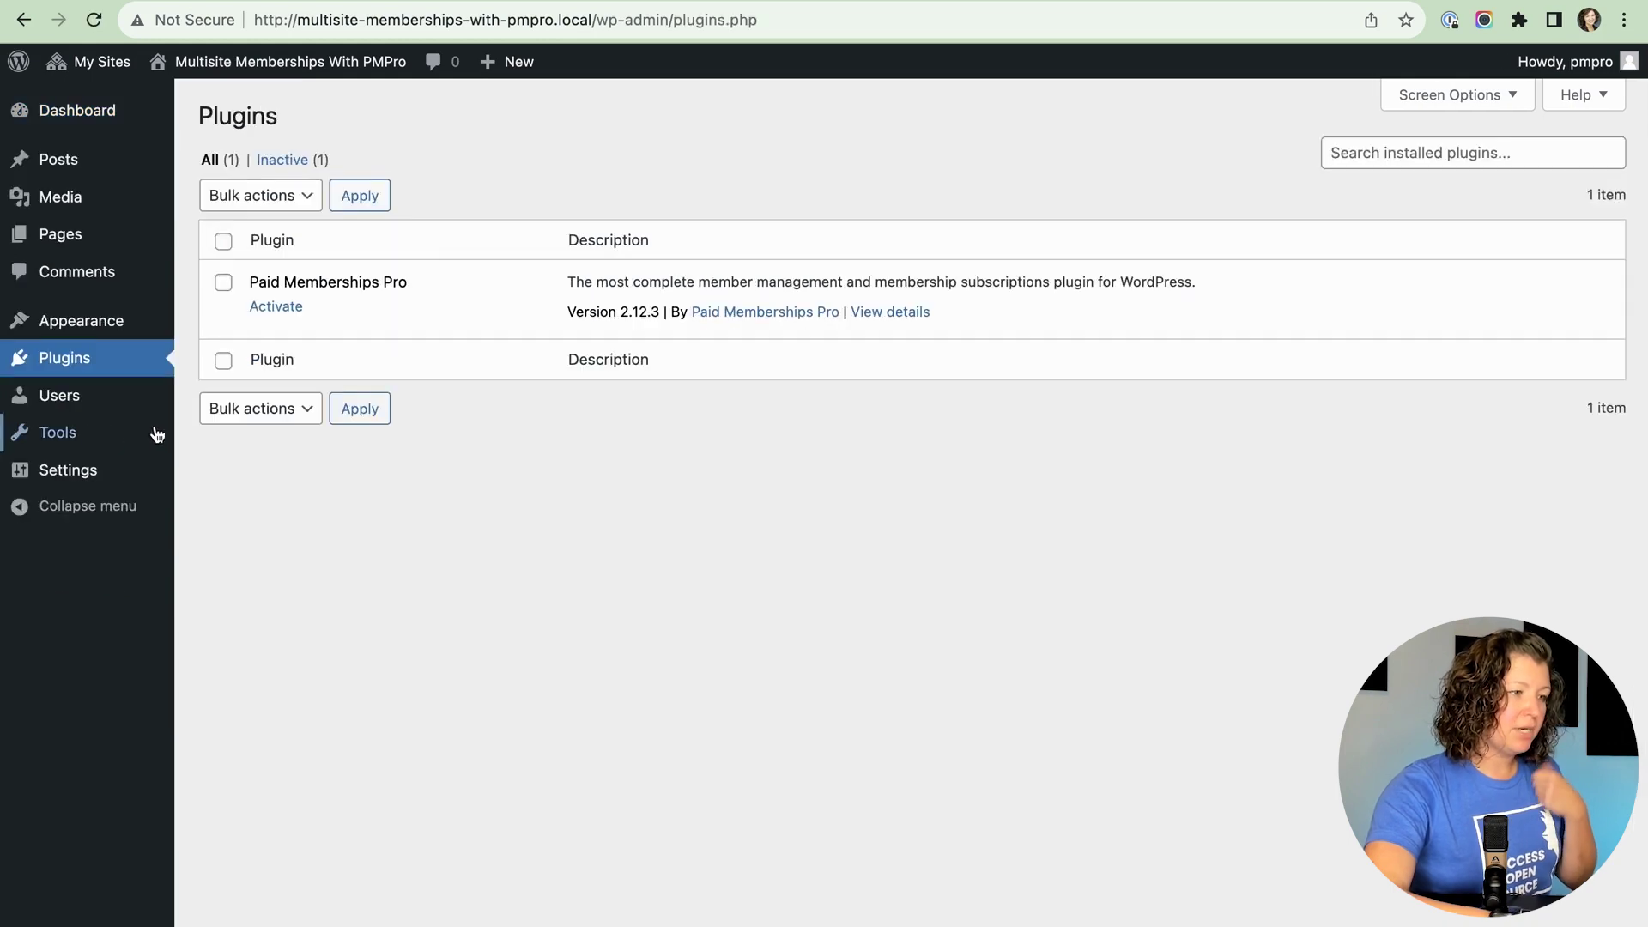
left_click(286, 312)
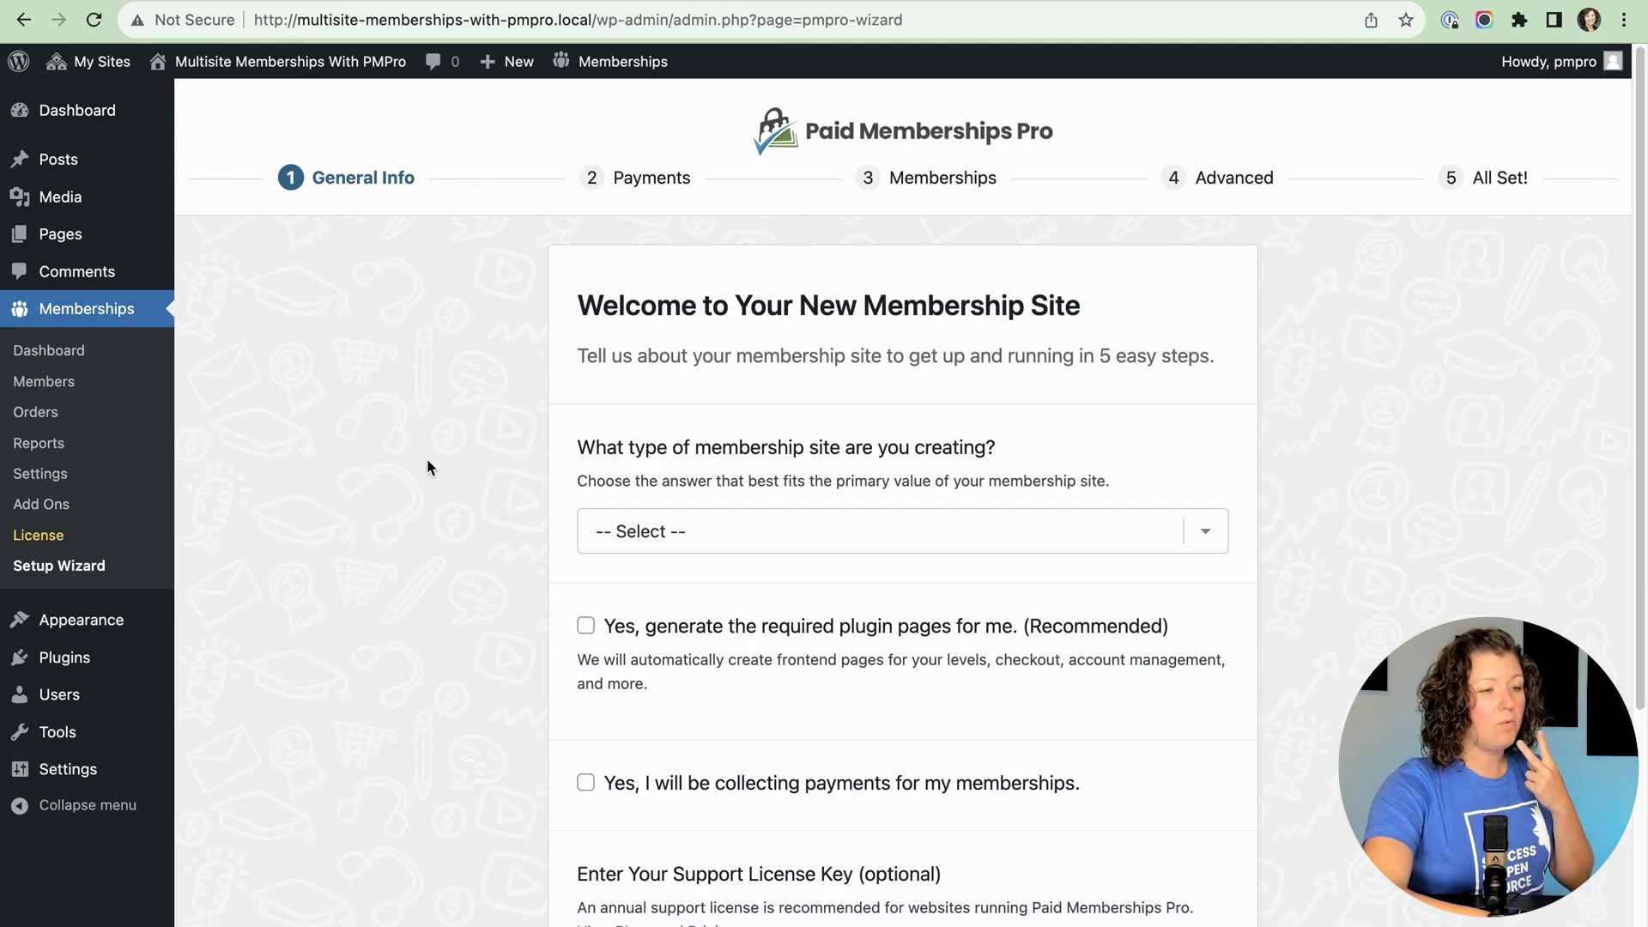
Step: Set the site type to Other and have the plugin pages generated automatically
left_click(800, 537)
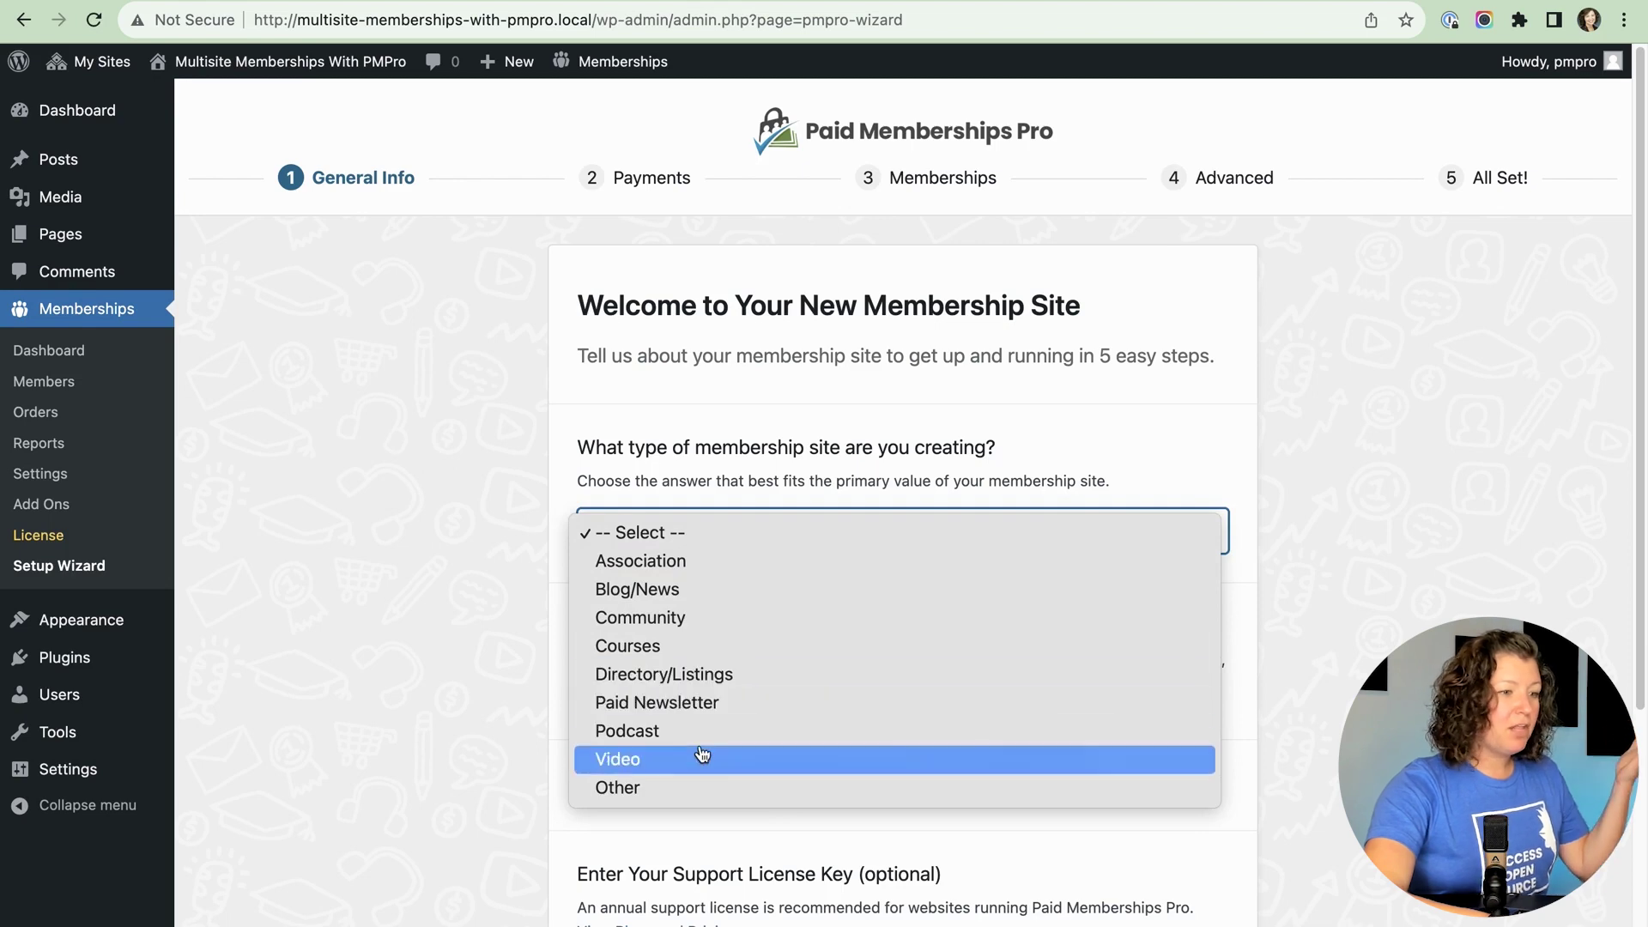
left_click(627, 787)
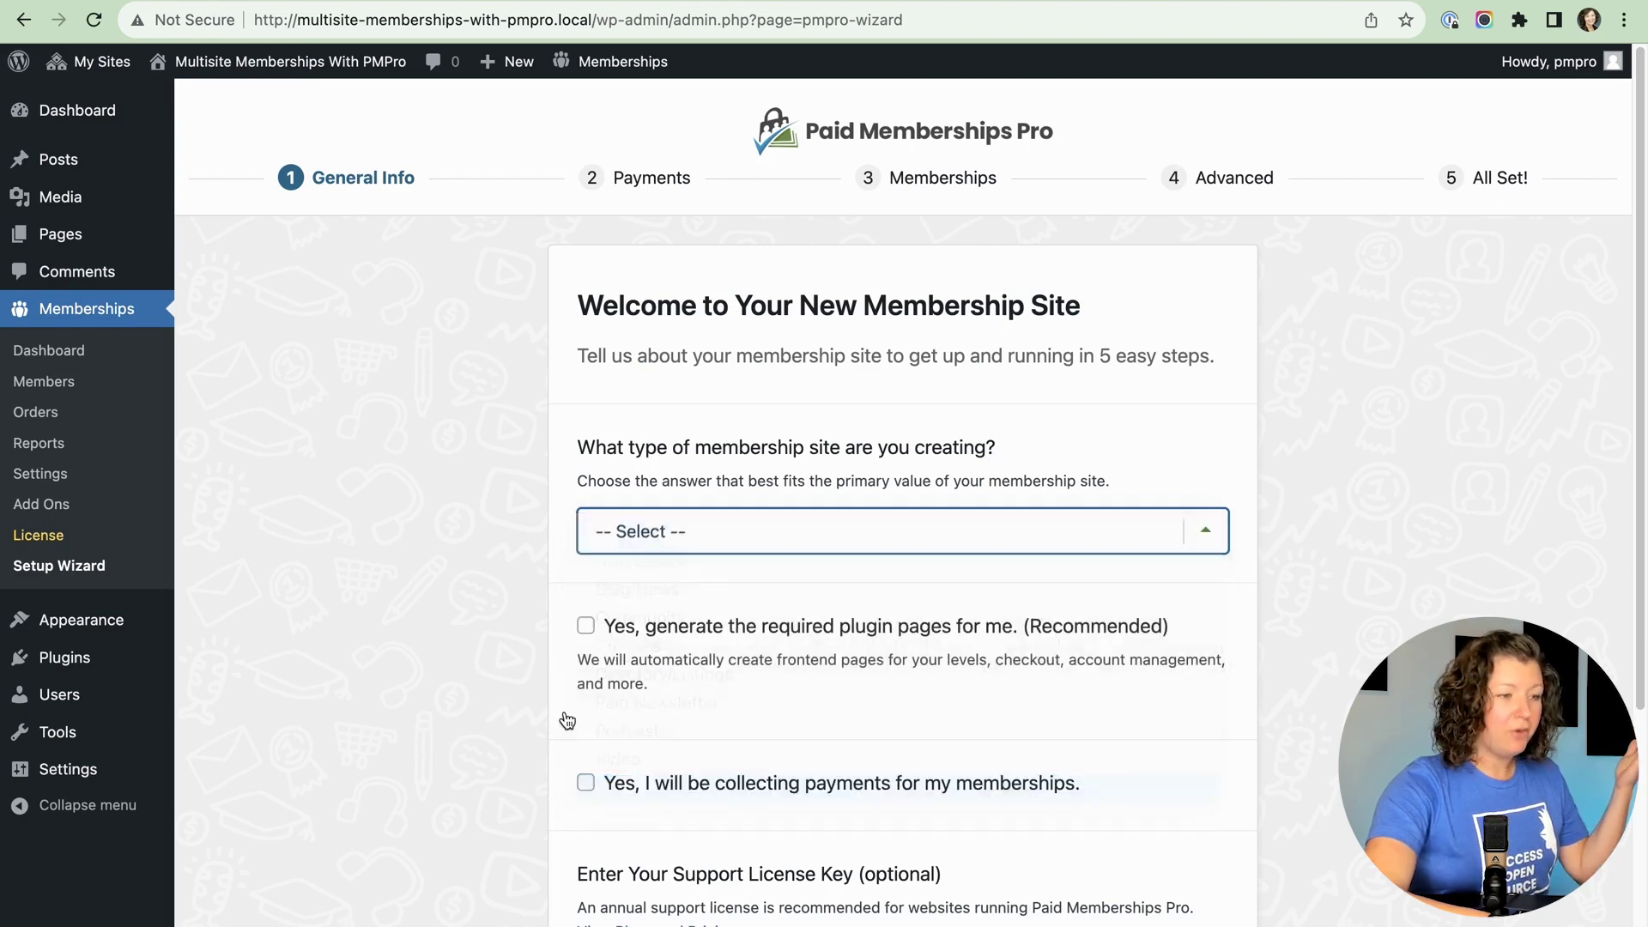
scroll(532, 541, "down", 2)
left_click(587, 519)
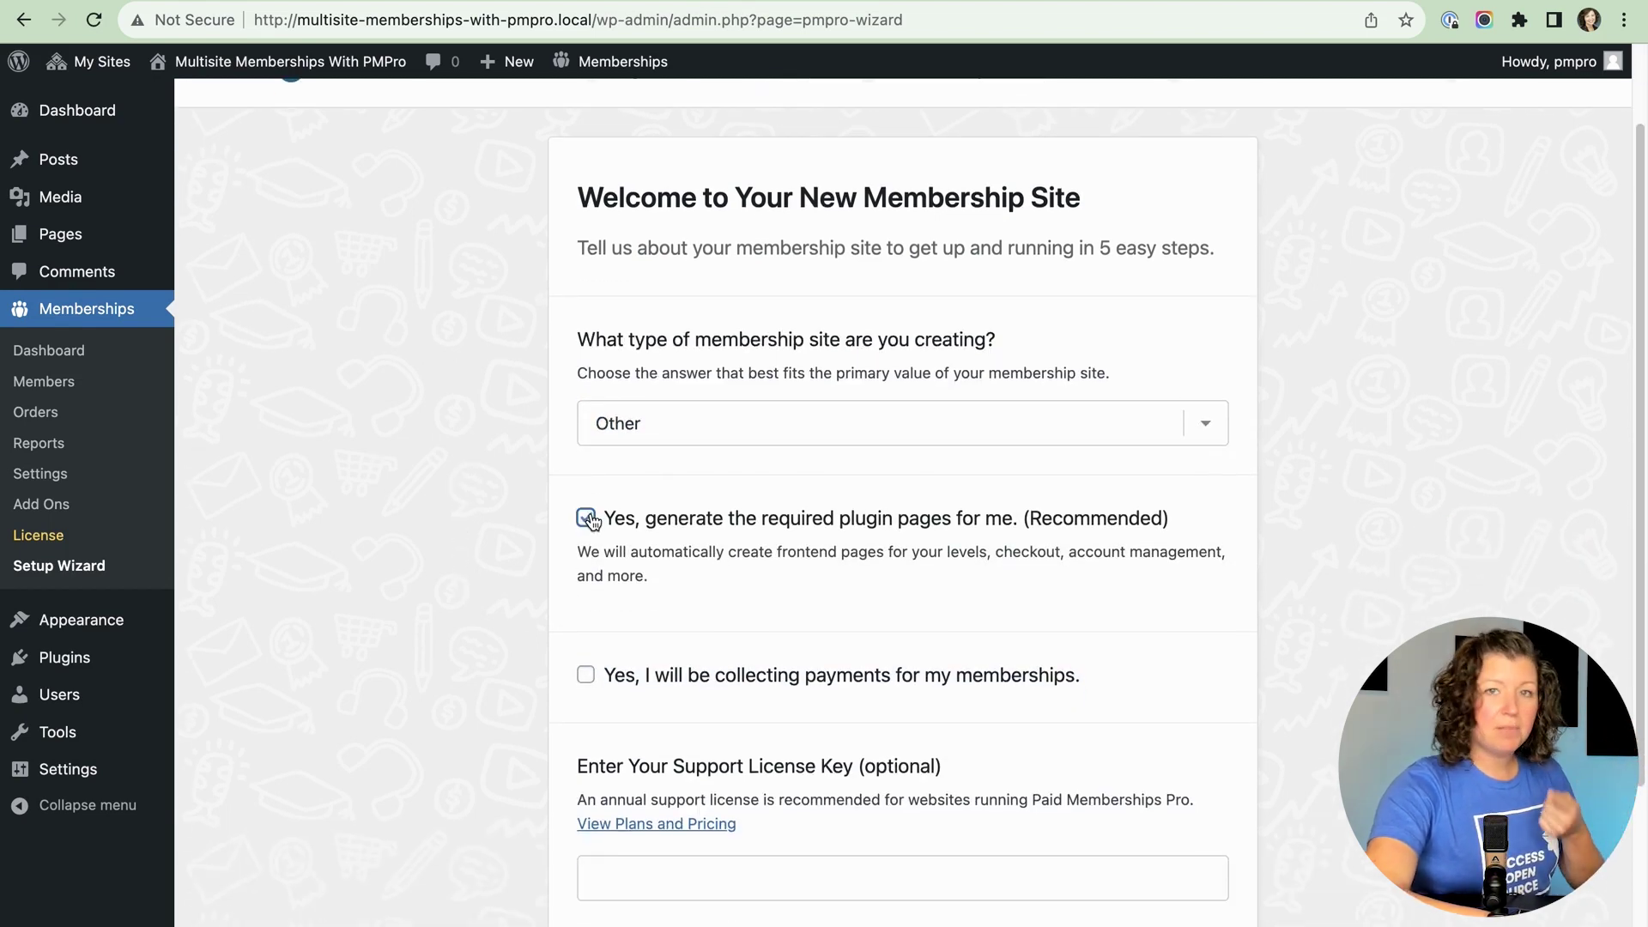
scroll(592, 521, "down", 1)
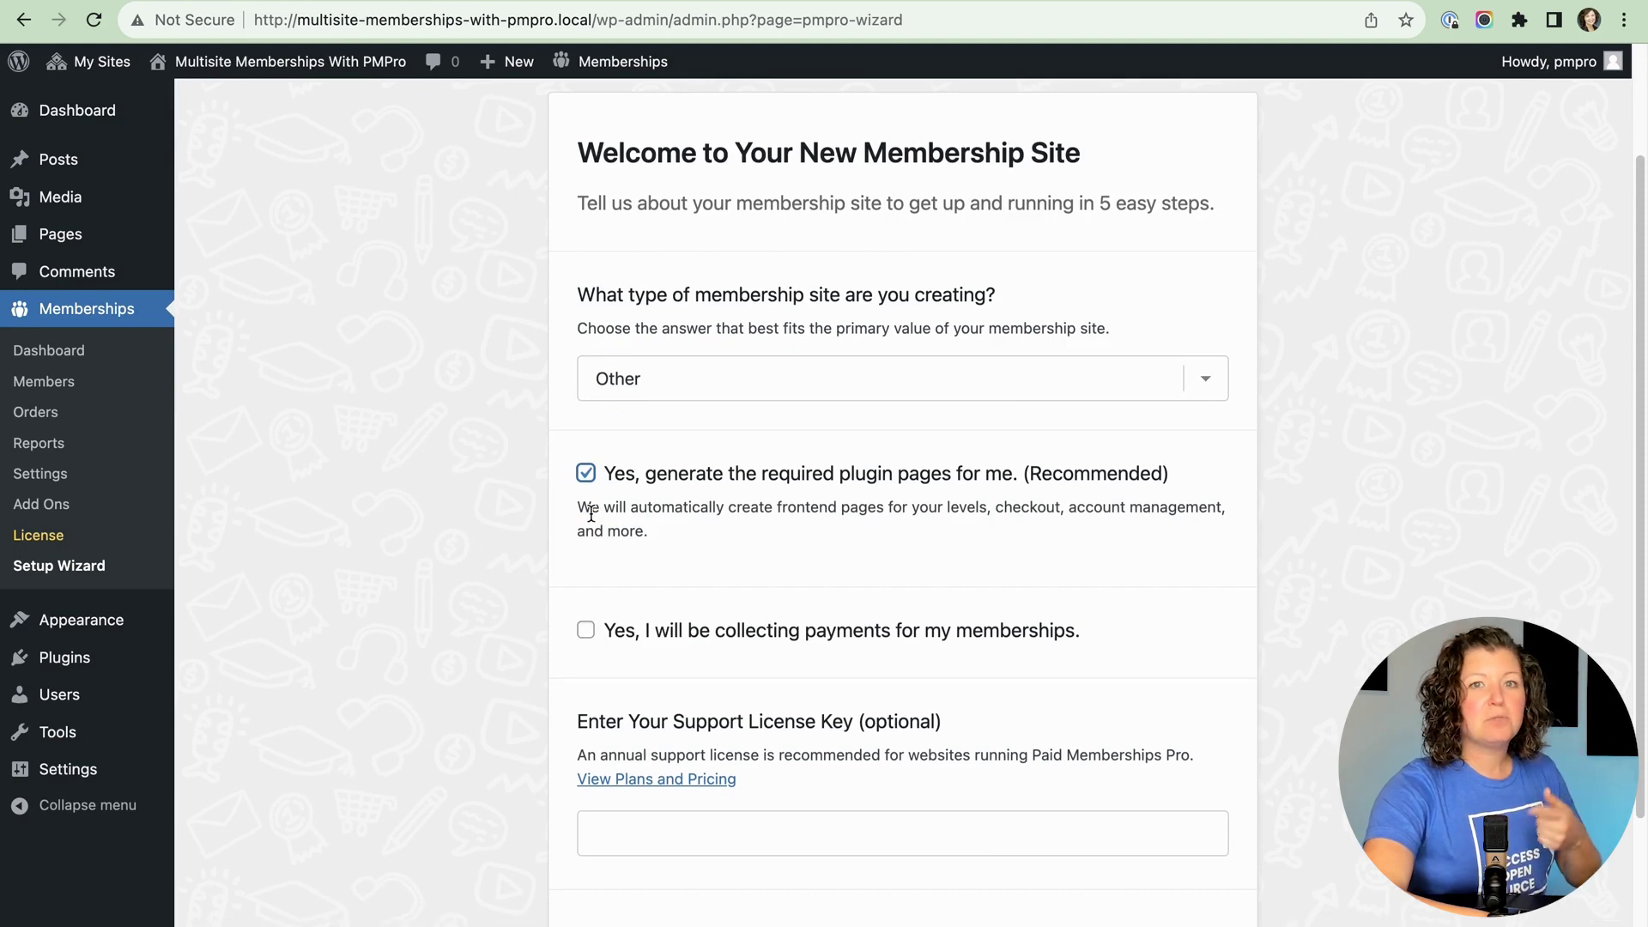
scroll(591, 515, "down", 3)
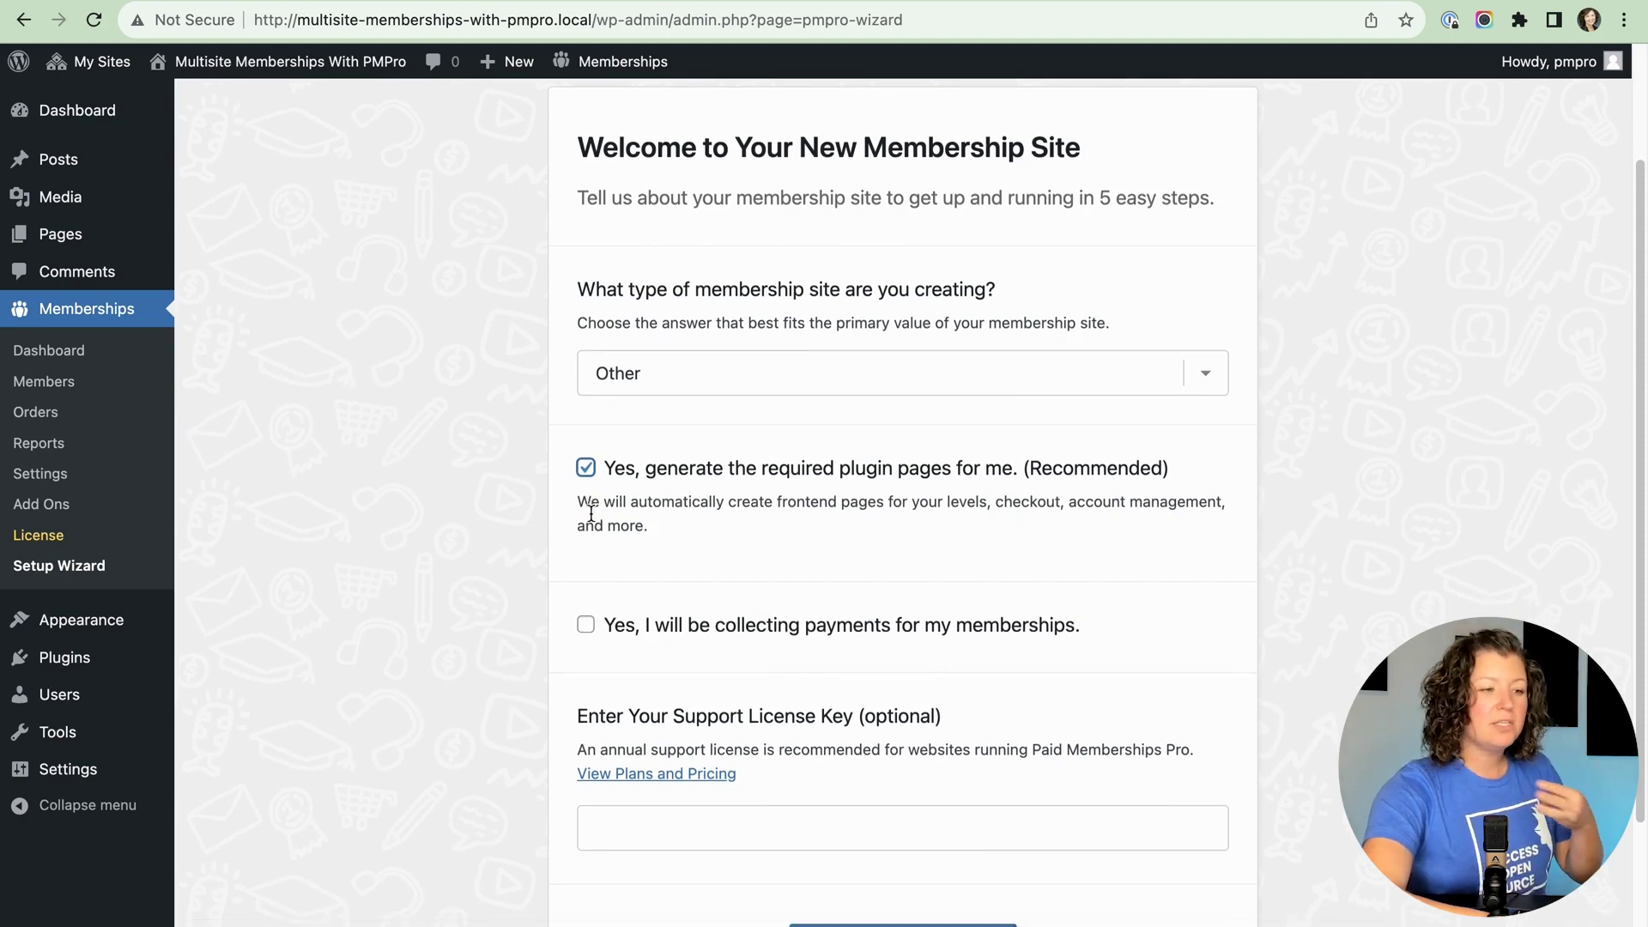
left_click(885, 794)
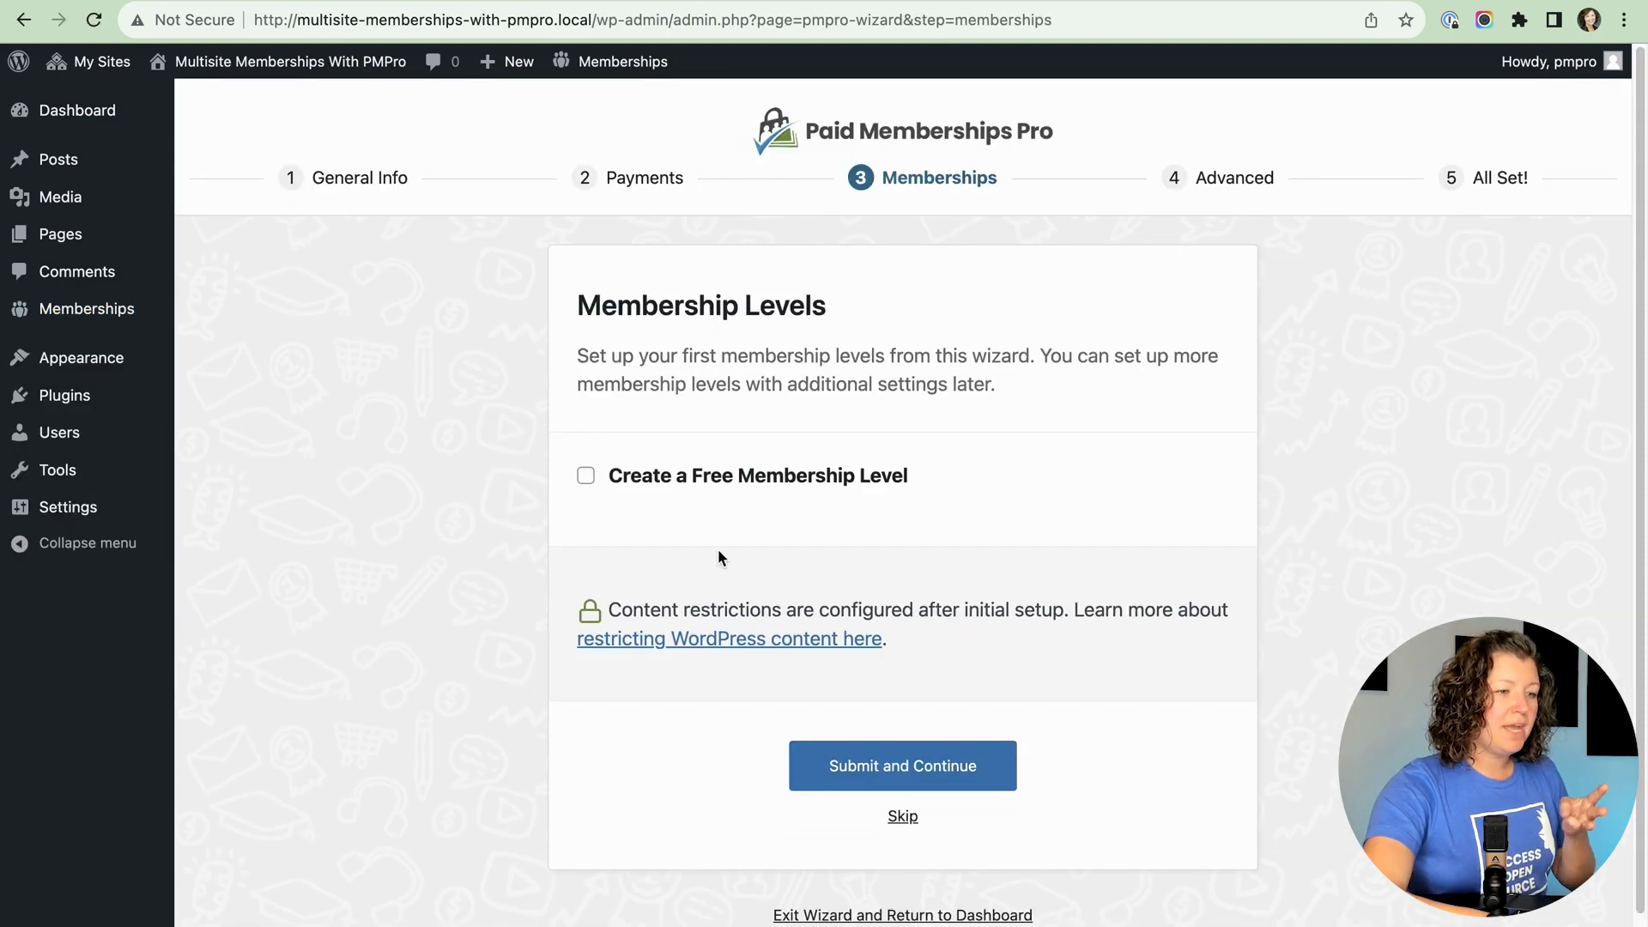
Step: Create a free membership level named 'Multisite'
left_click(639, 477)
left_click(765, 521)
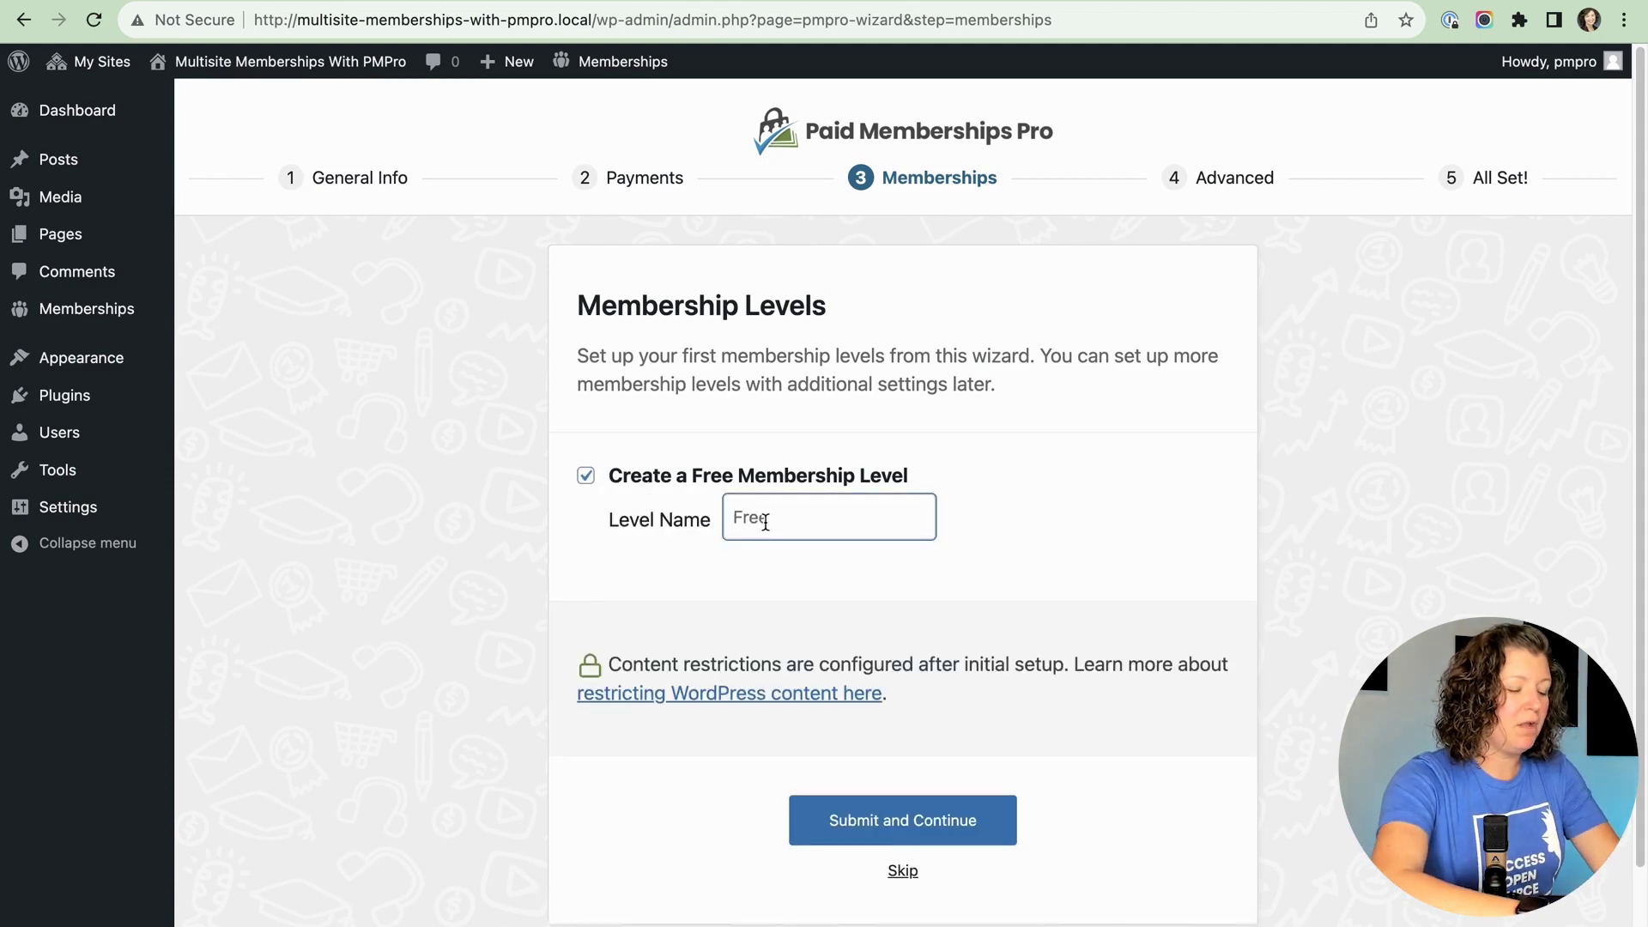
type("Multisi")
key("Return")
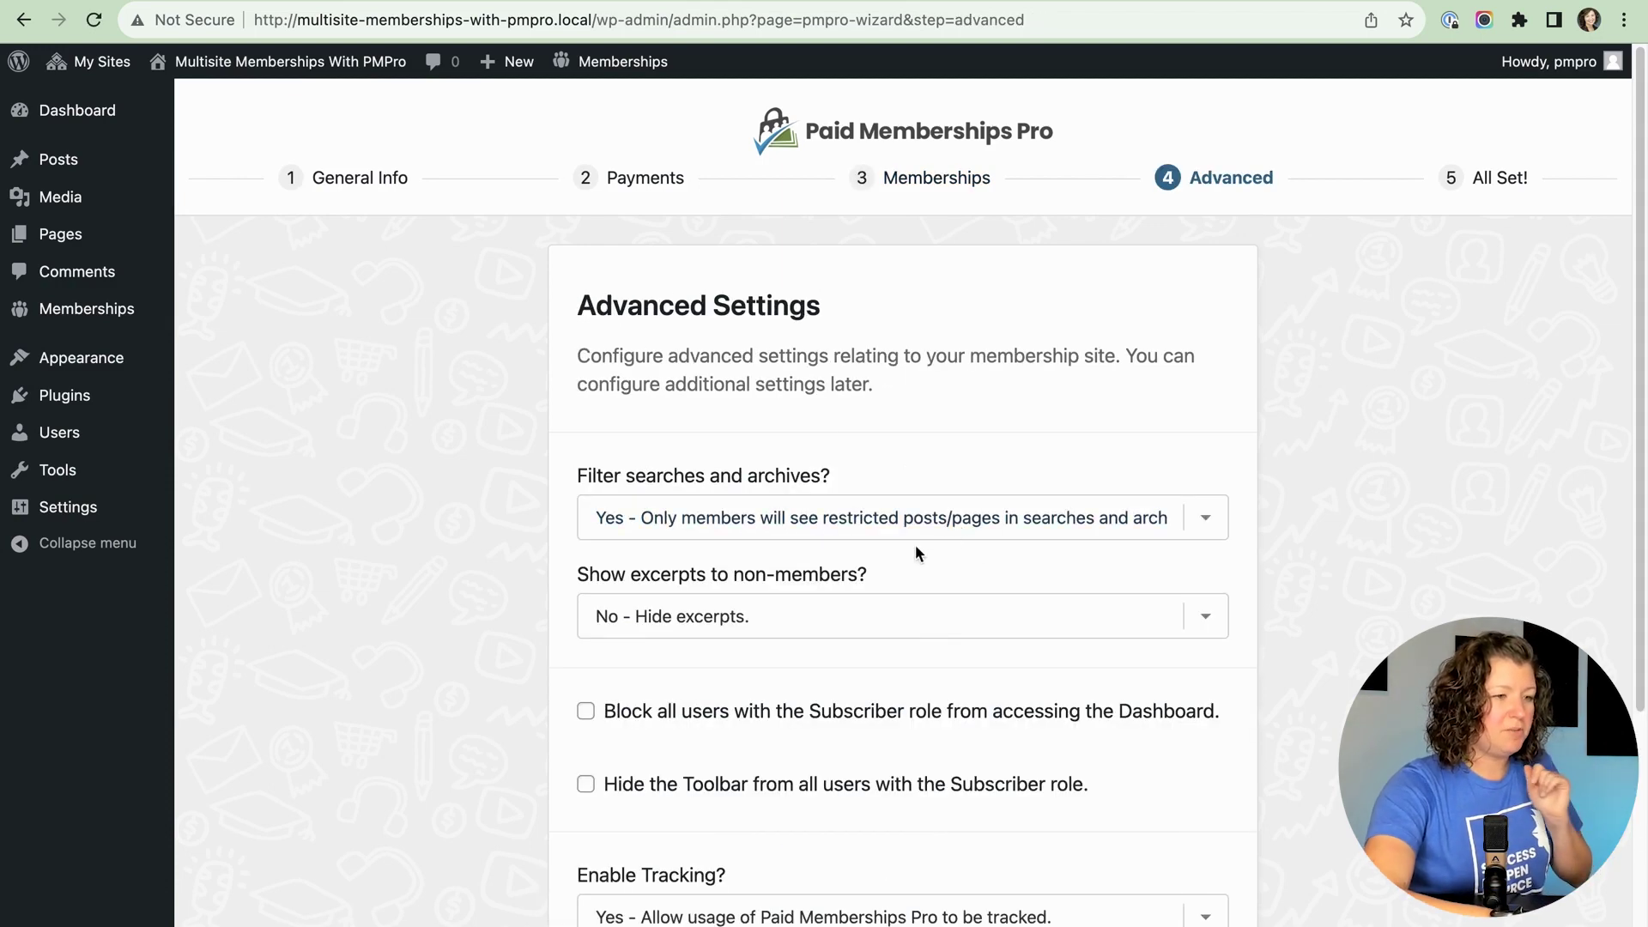
Step: Turn usage tracking off, finish the wizard and view Membership Levels
left_click(912, 520)
scroll(524, 597, "down", 5)
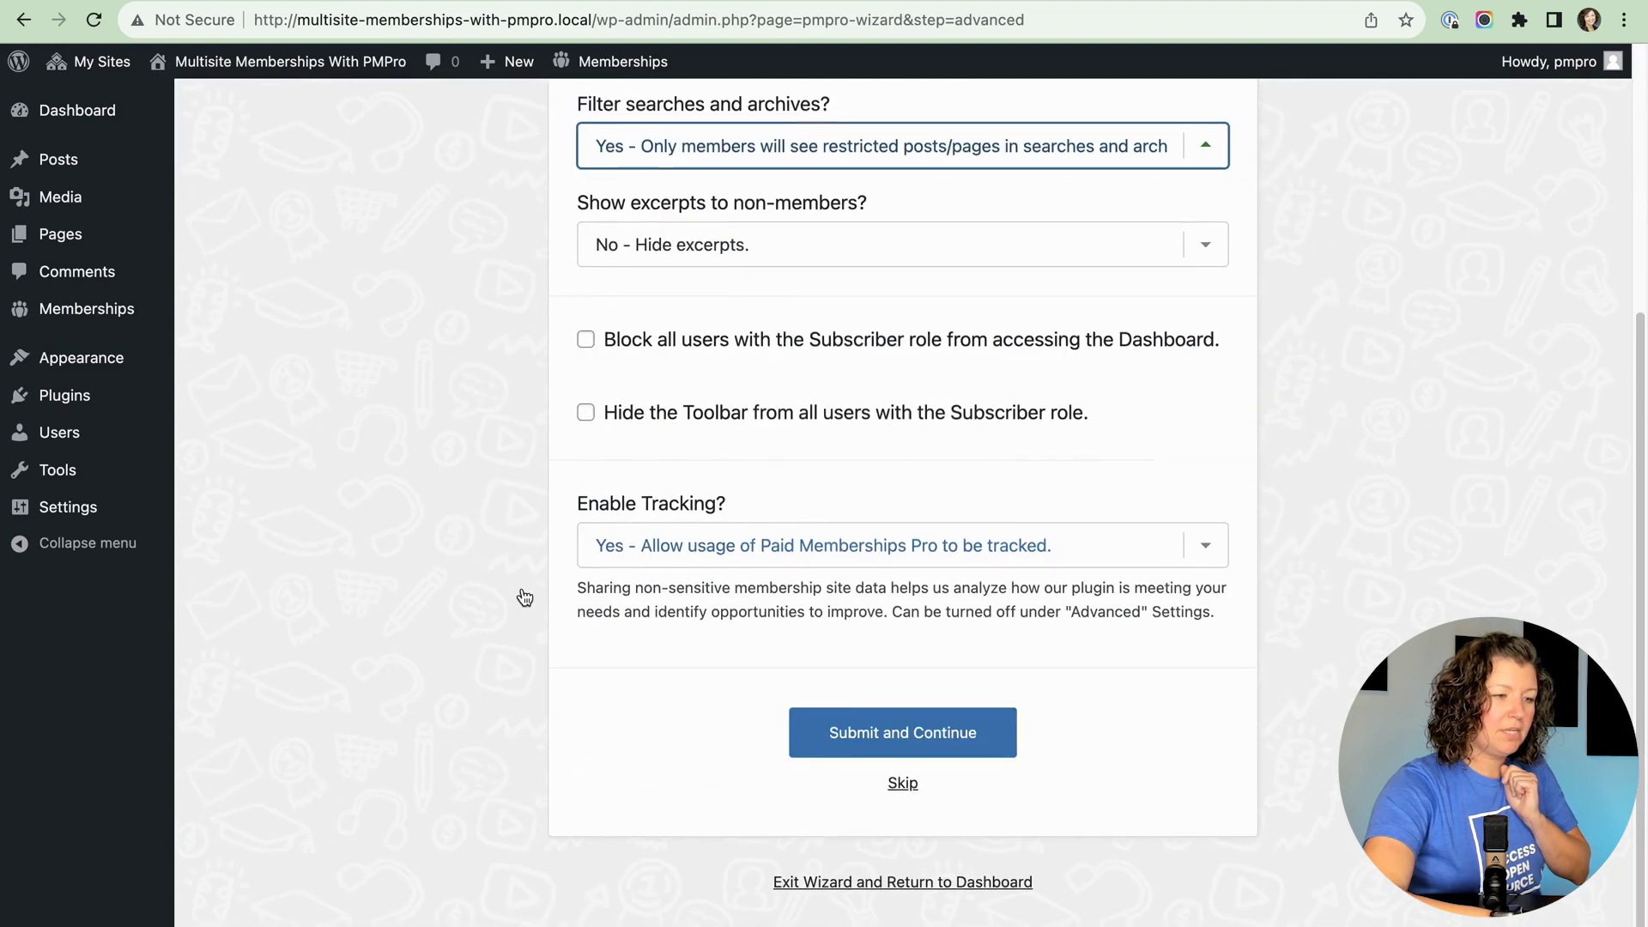
left_click(908, 544)
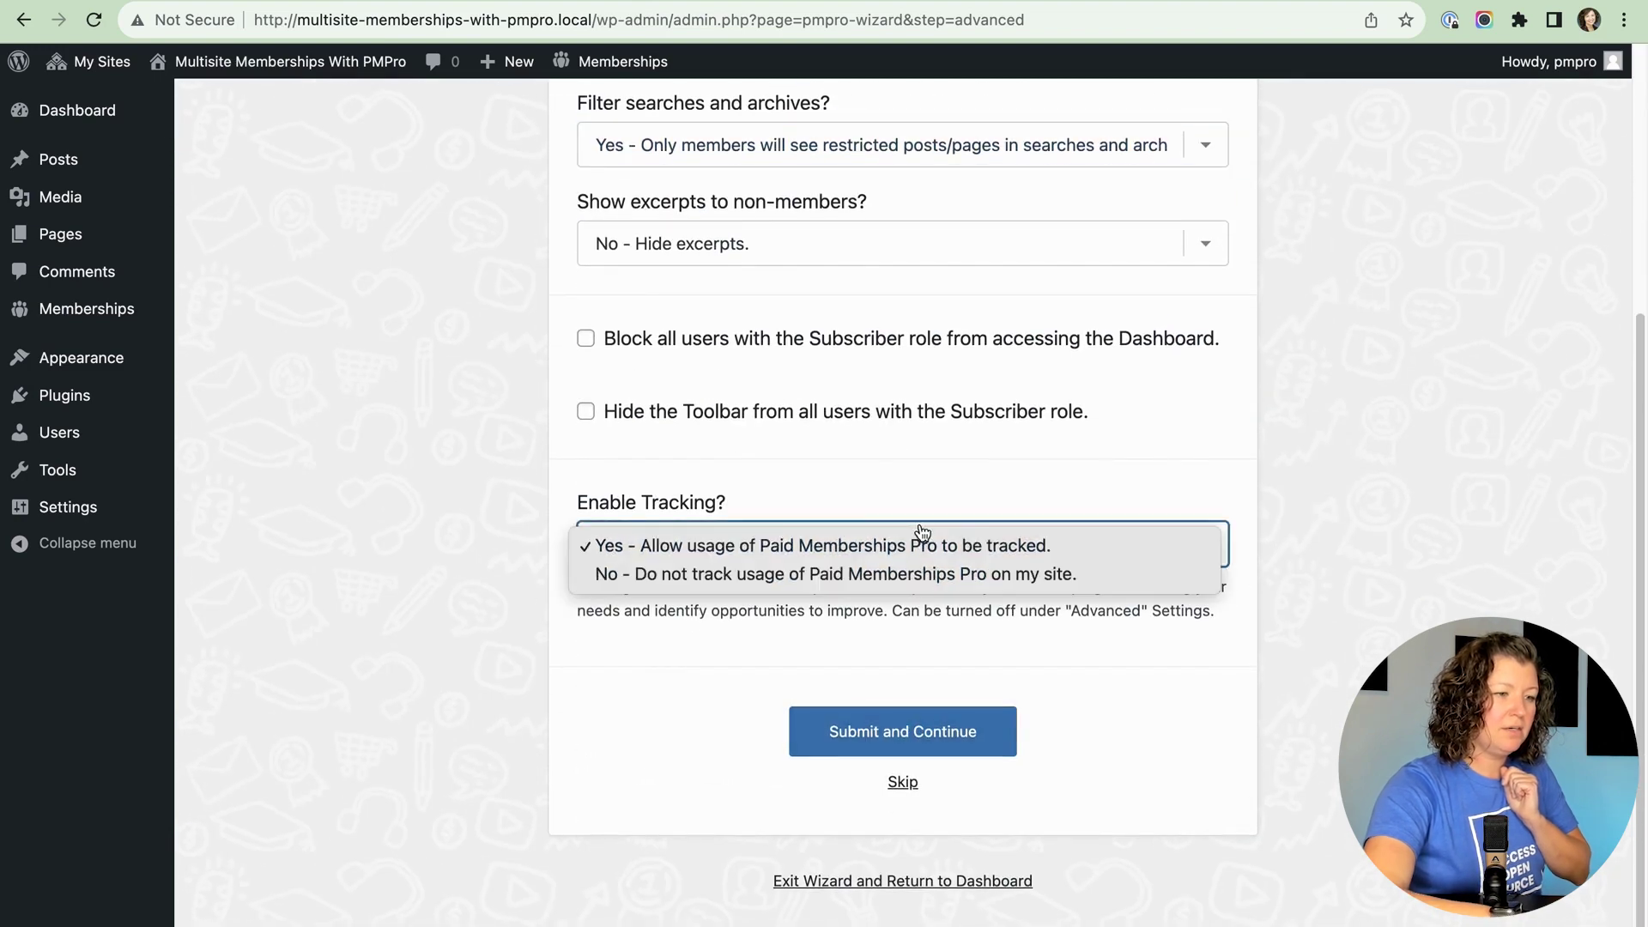
left_click(875, 573)
left_click(903, 735)
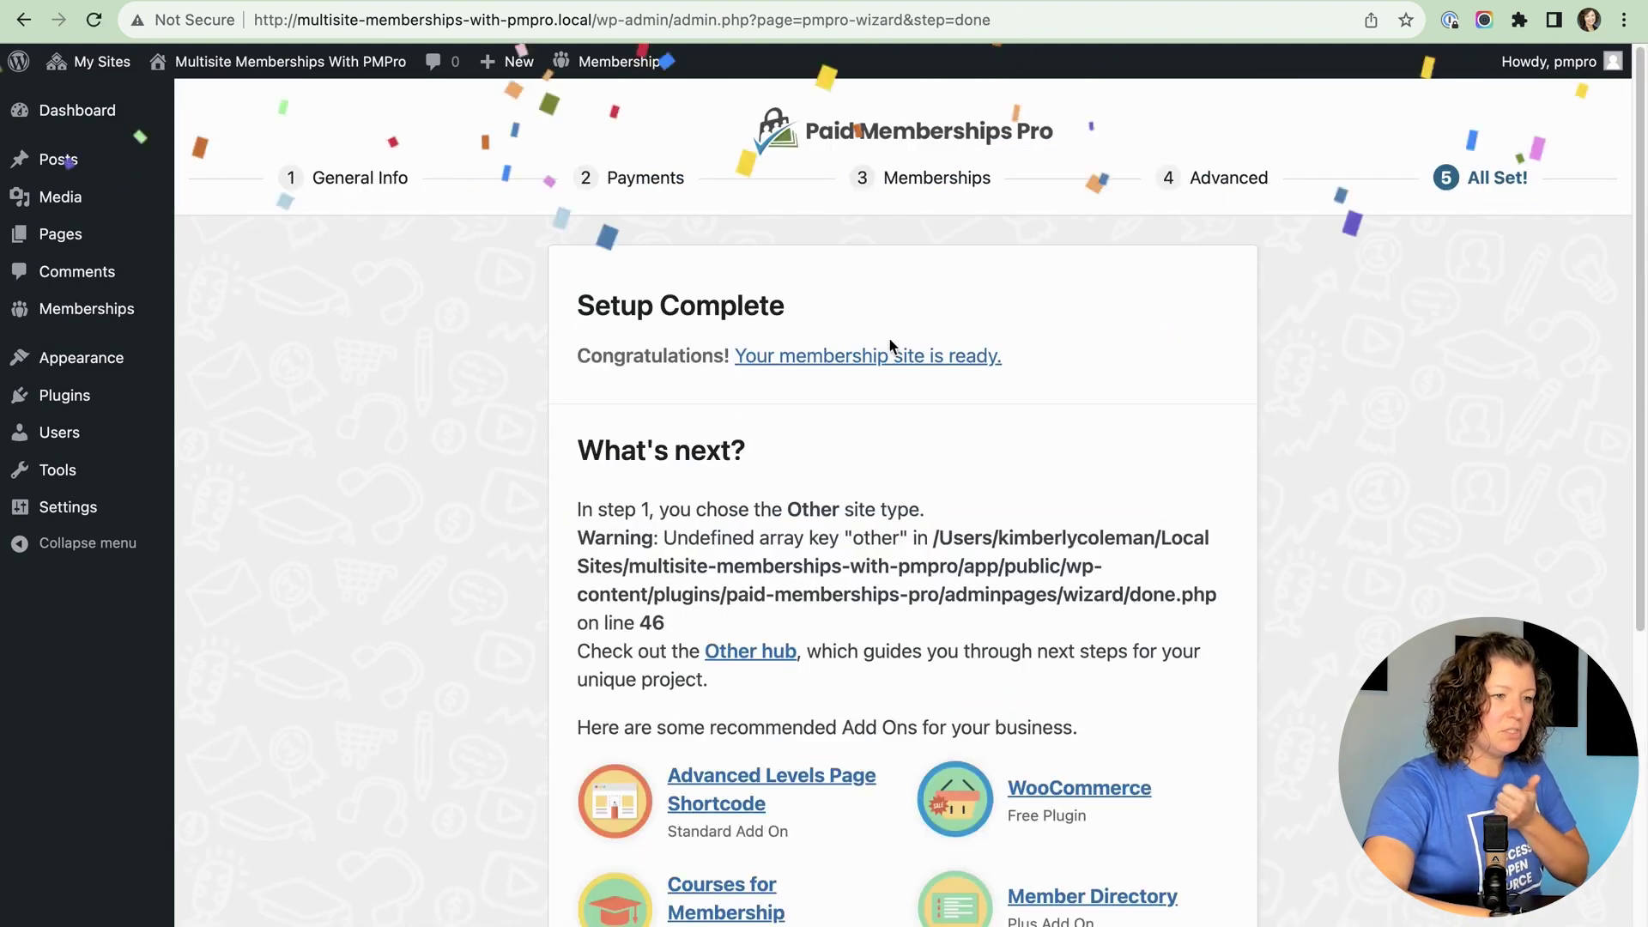
left_click(867, 355)
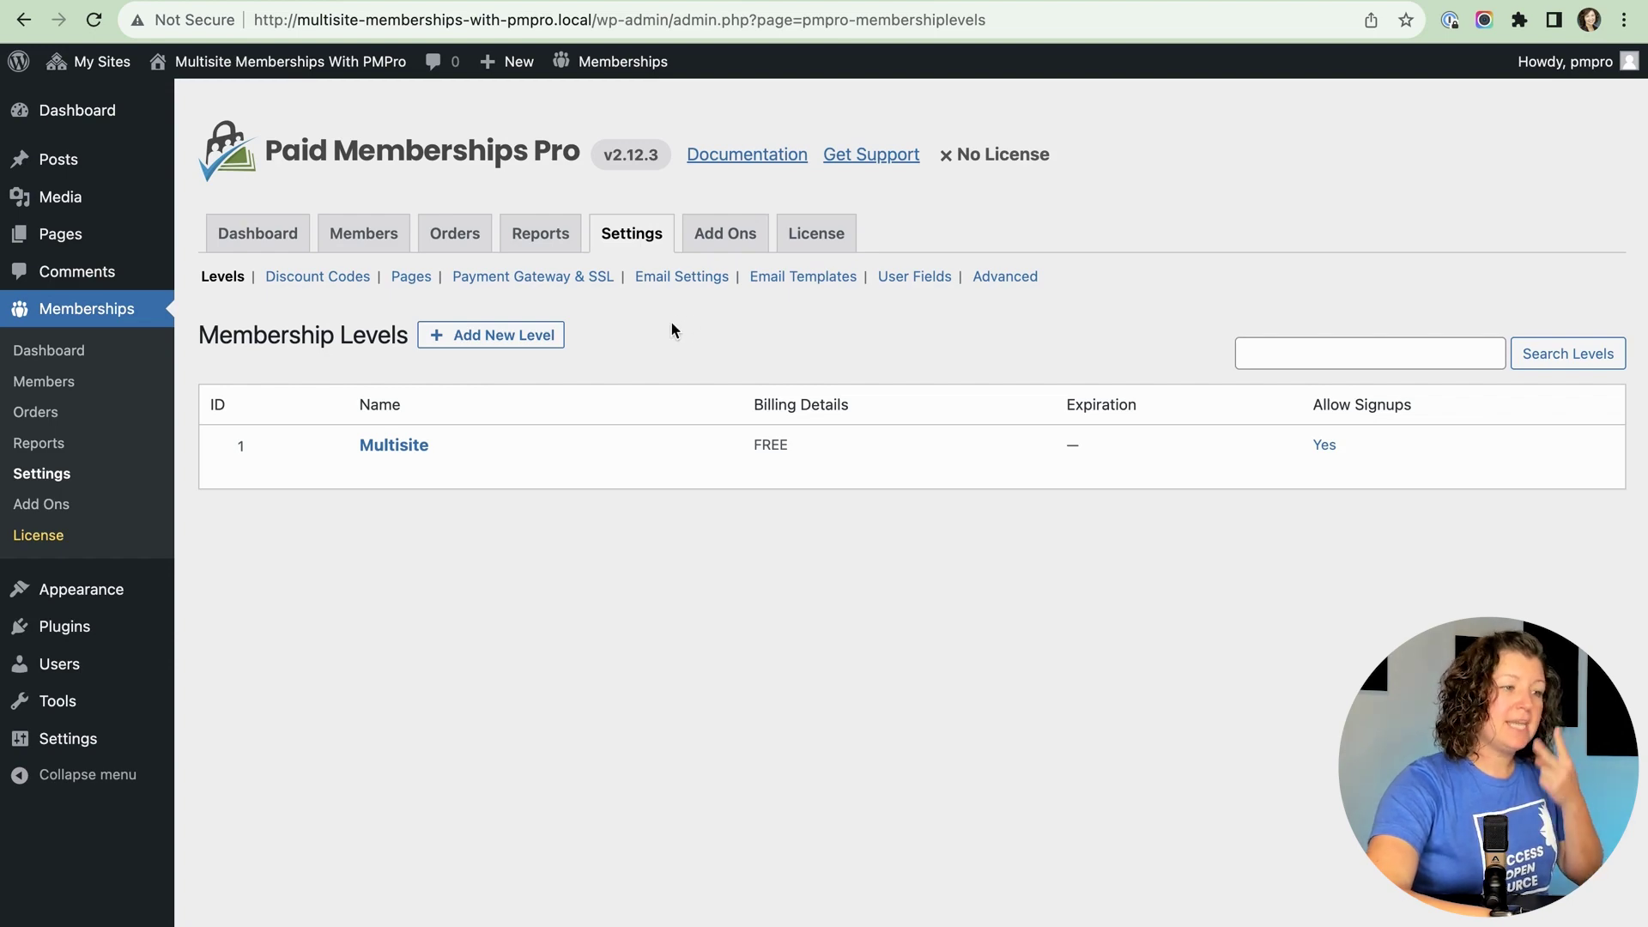
Step: Activate Paid Memberships Pro on the community site
key("super+bracketleft")
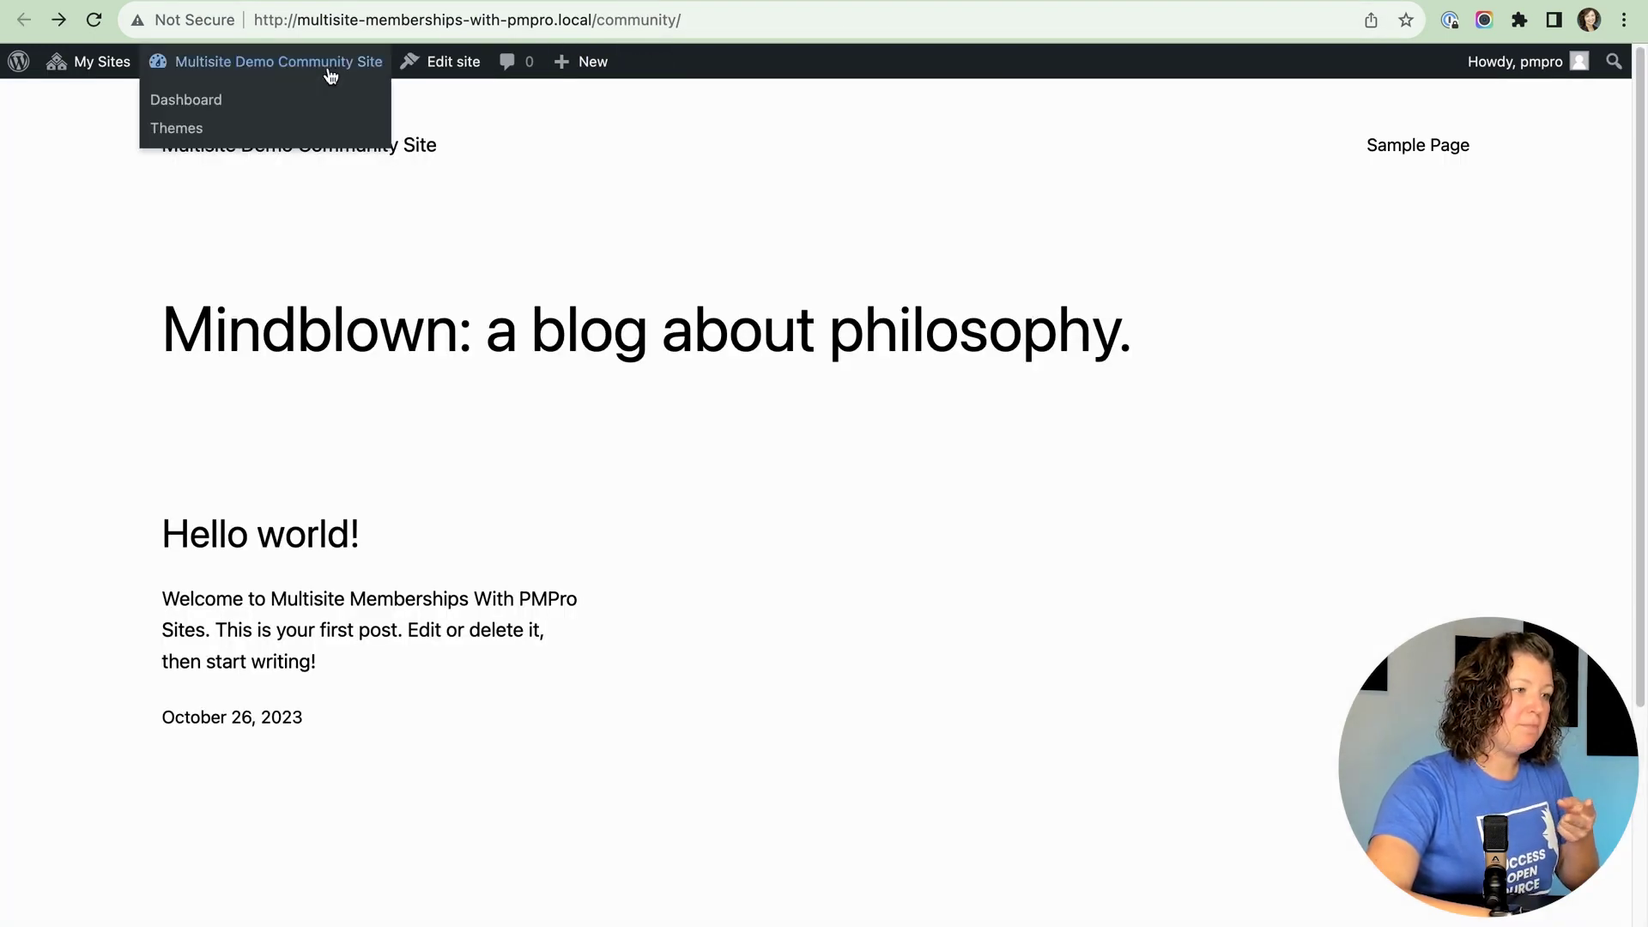
left_click(330, 74)
left_click(53, 438)
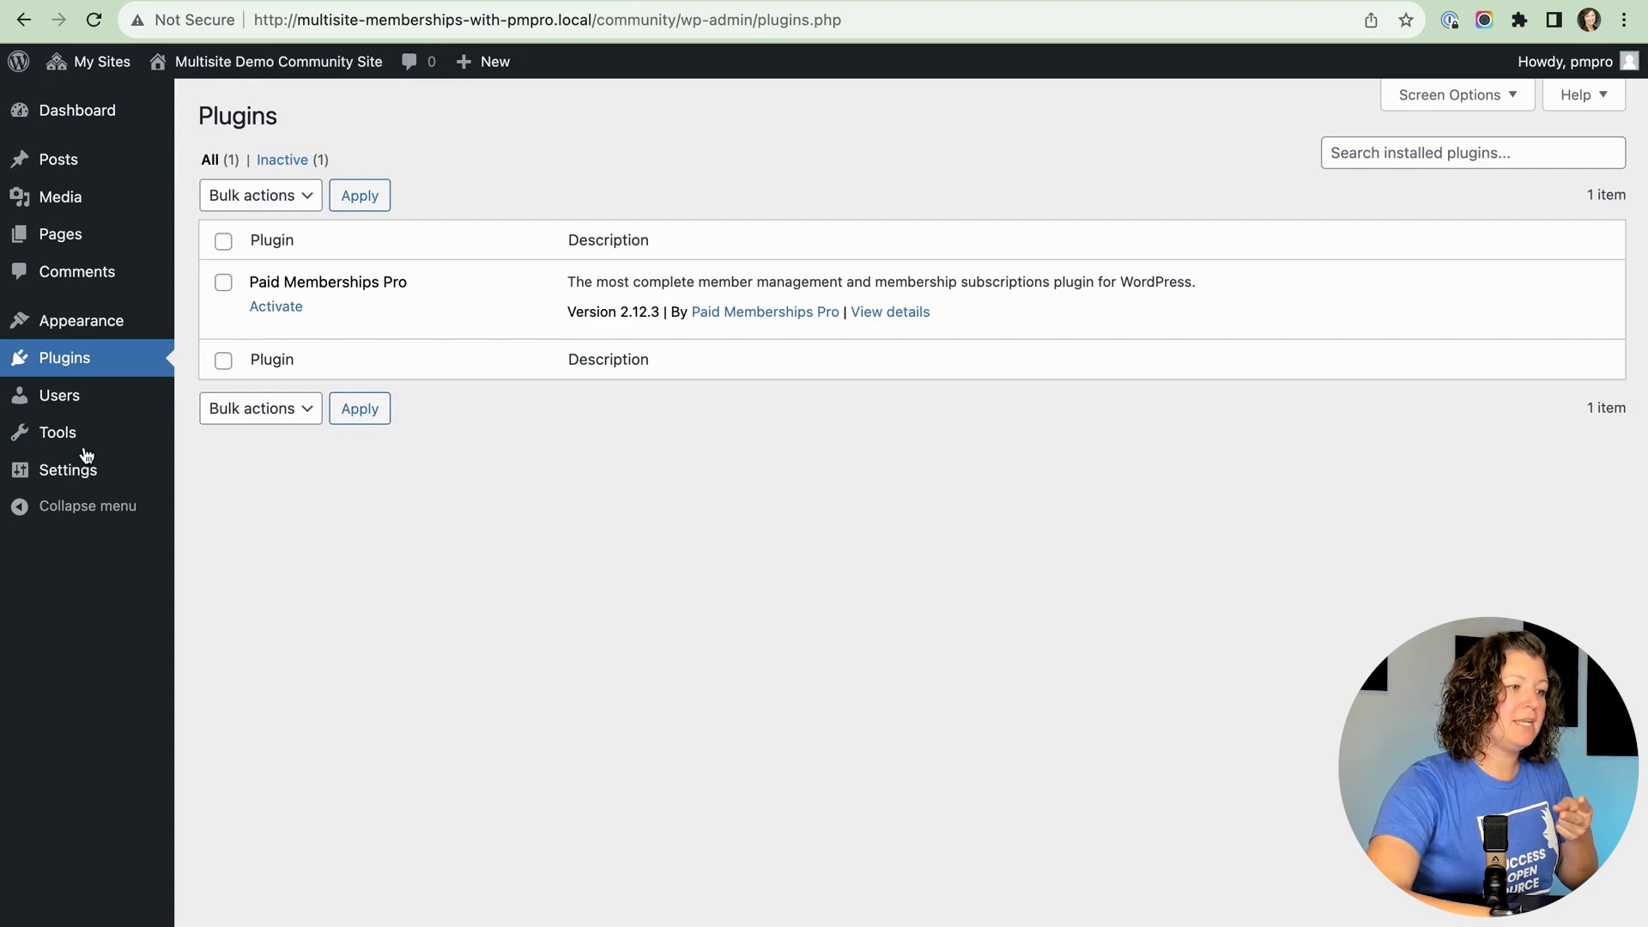
left_click(276, 306)
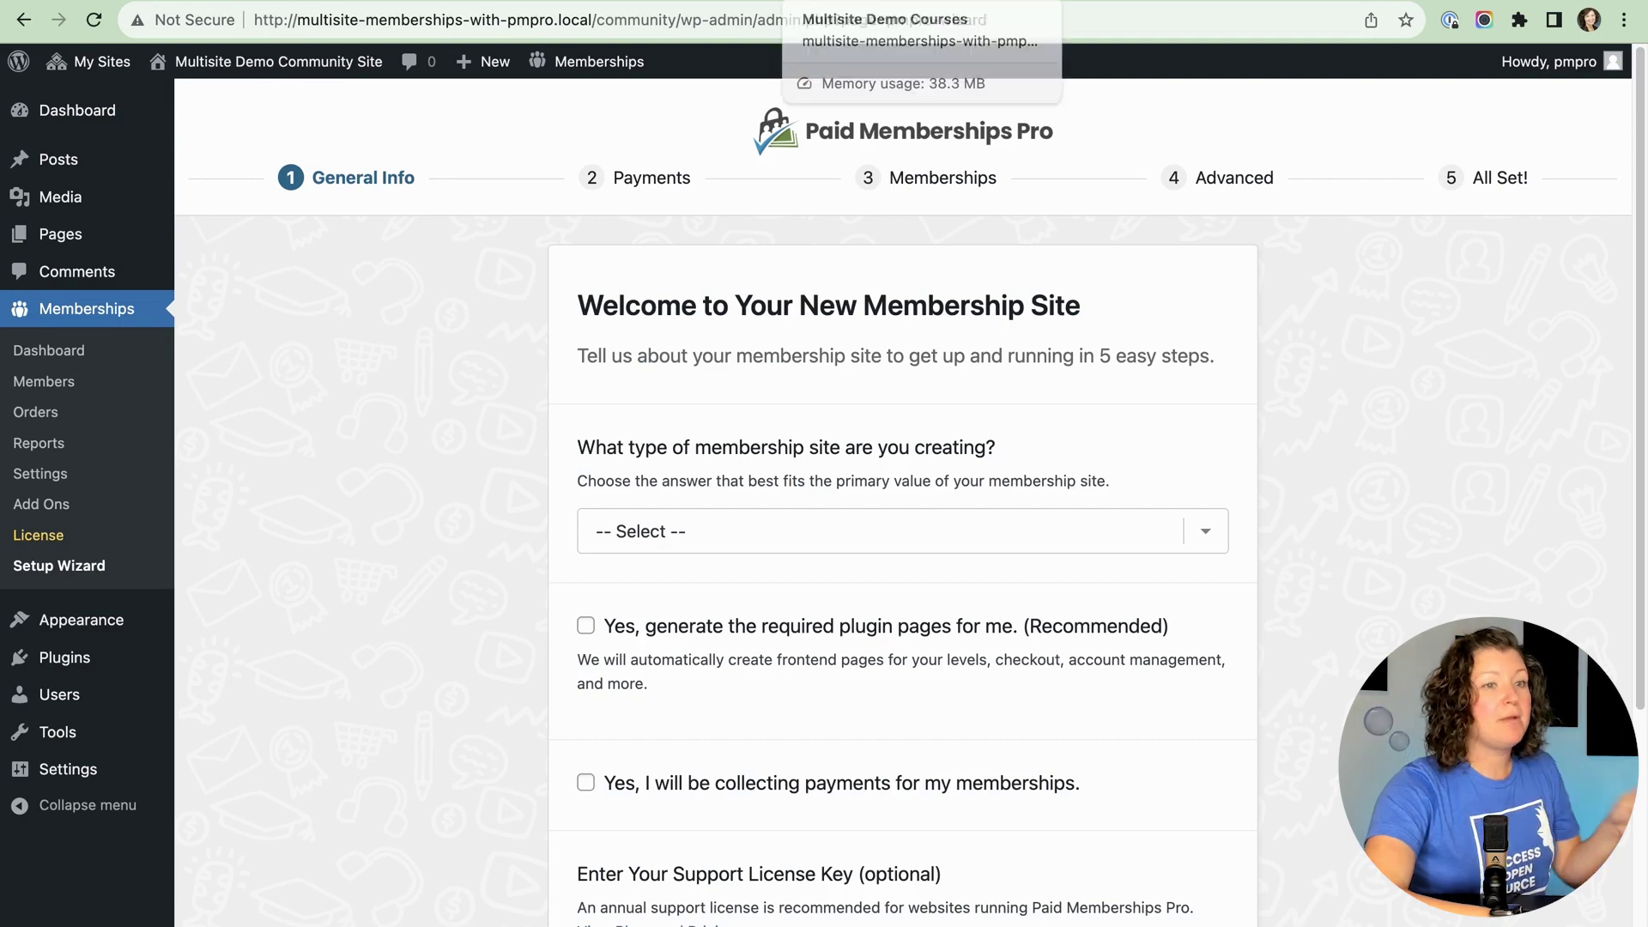
Step: Activate Paid Memberships Pro on the courses site
left_click(858, 0)
left_click(232, 62)
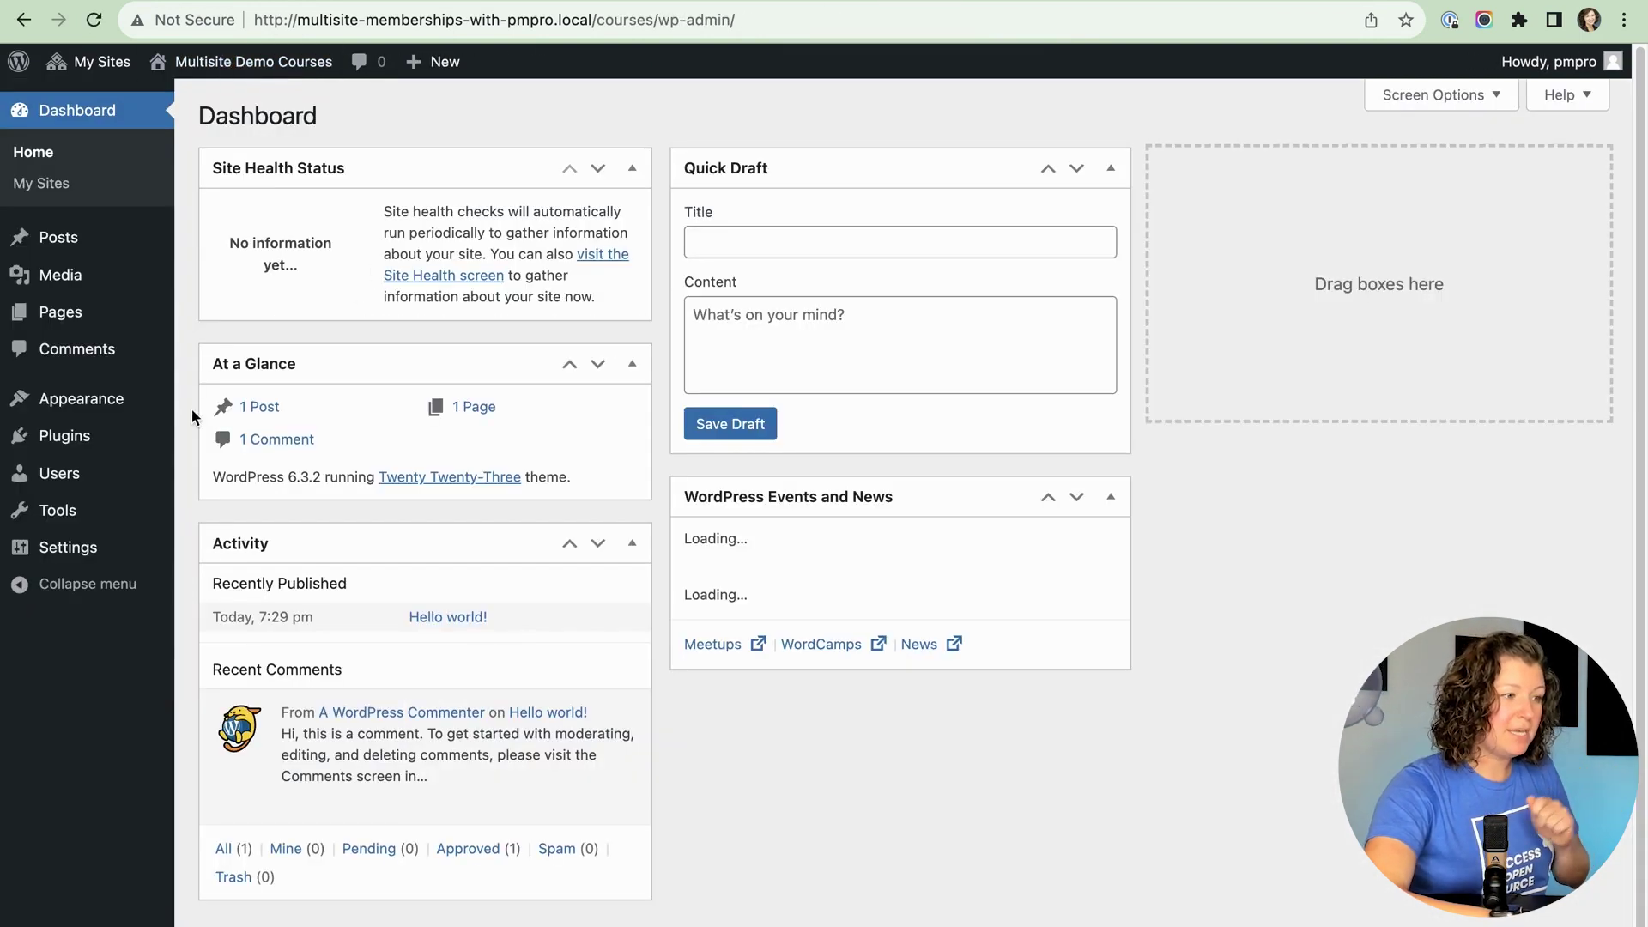
left_click(62, 436)
left_click(288, 318)
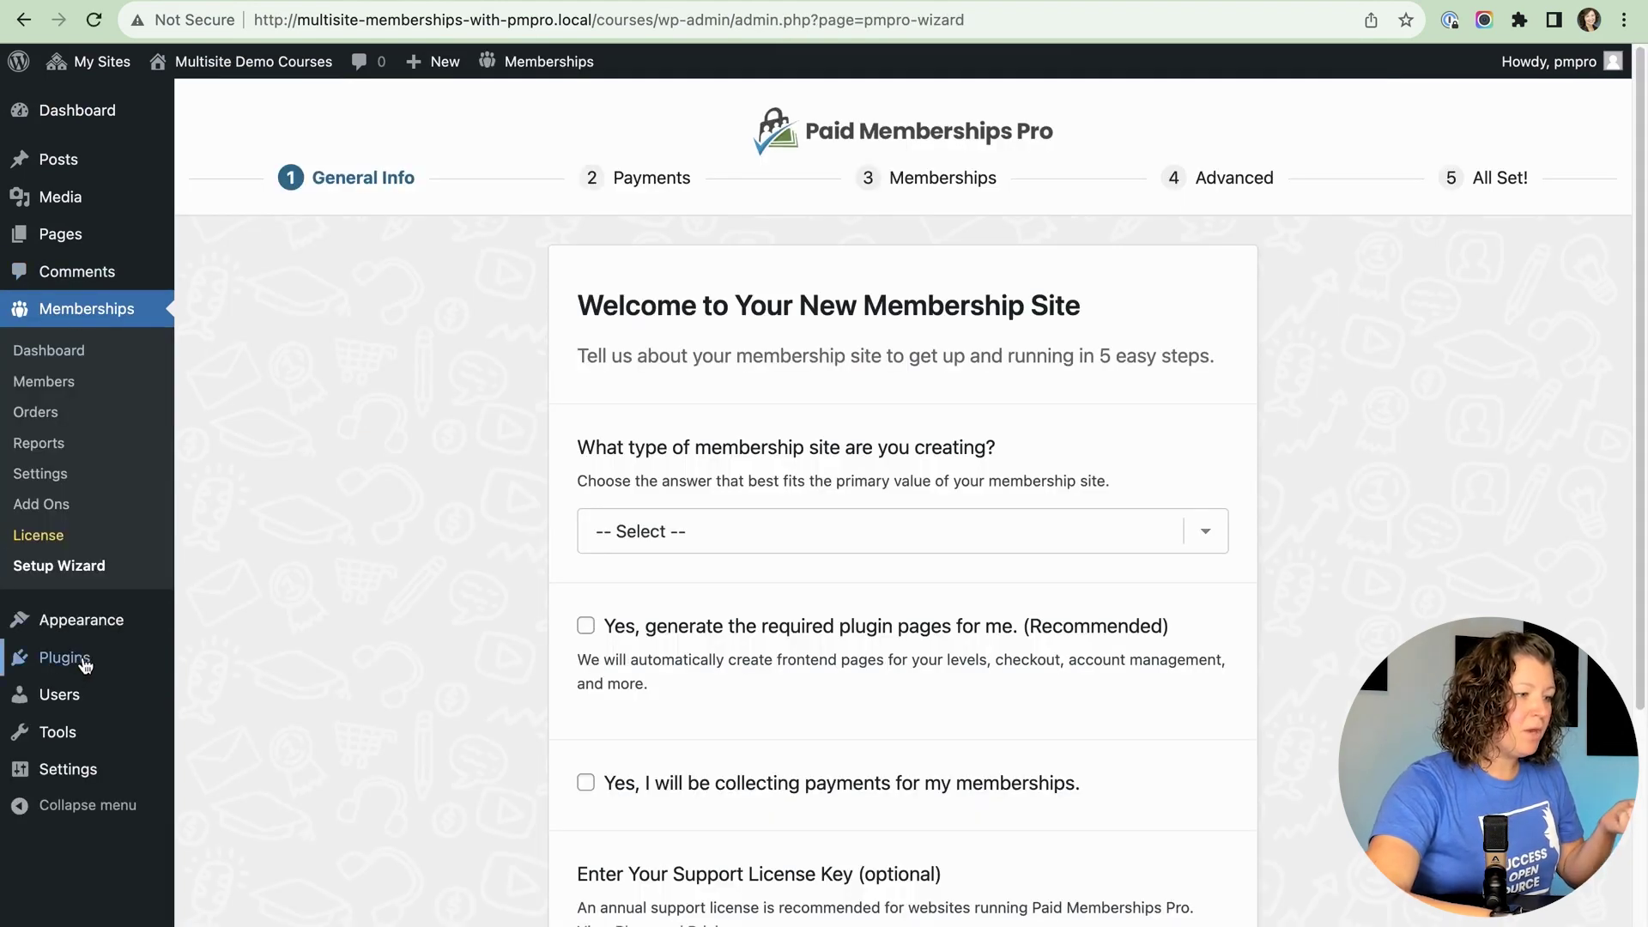
left_click(69, 656)
Step: View the courses site's front page, then switch the address to the community site
left_click(245, 64)
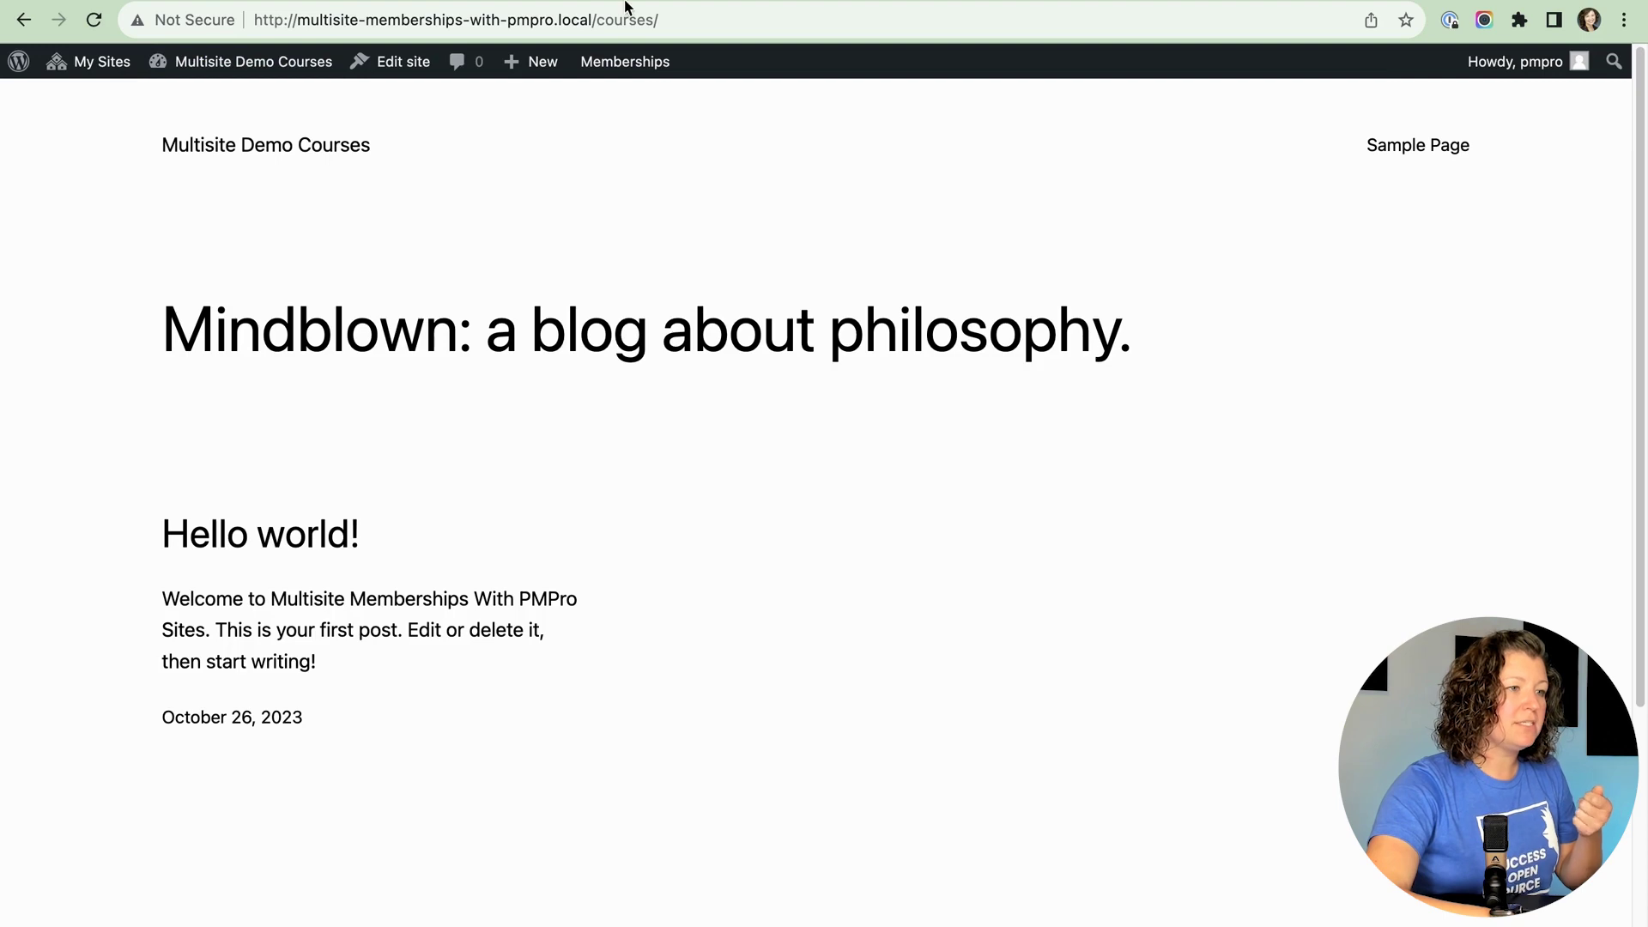
left_click_drag(589, 17, 743, 22)
type("community")
key("Return")
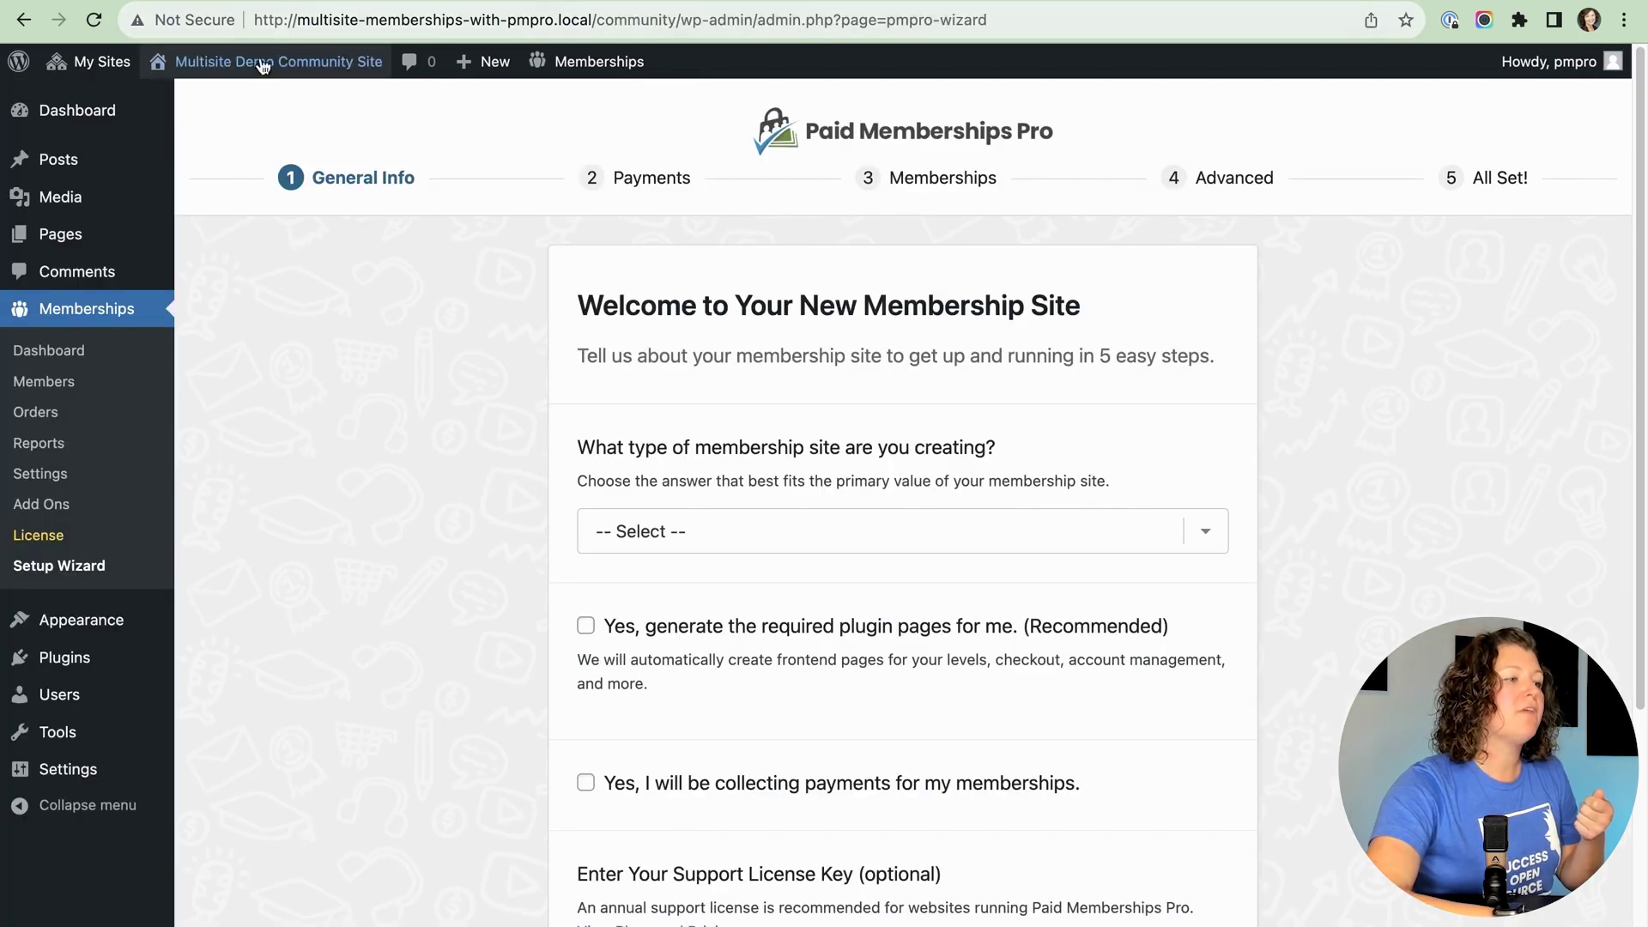
left_click(247, 63)
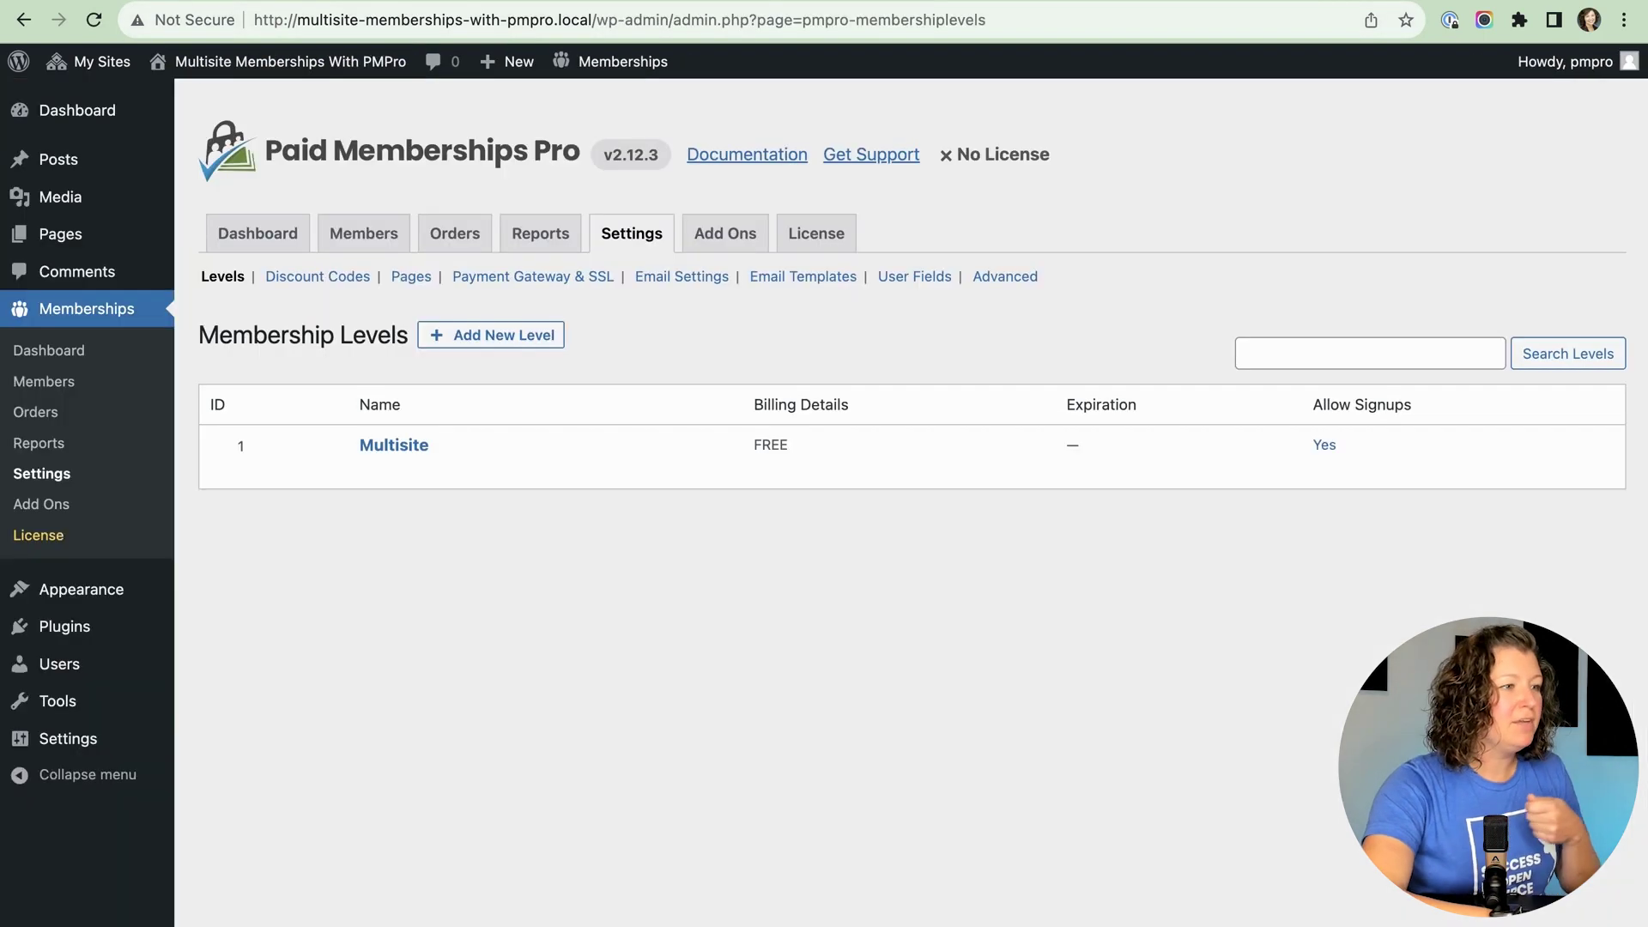
Step: Select the free Multisite level for checkout on the main site's Membership Levels page
left_click(330, 64)
mouse_move(1244, 145)
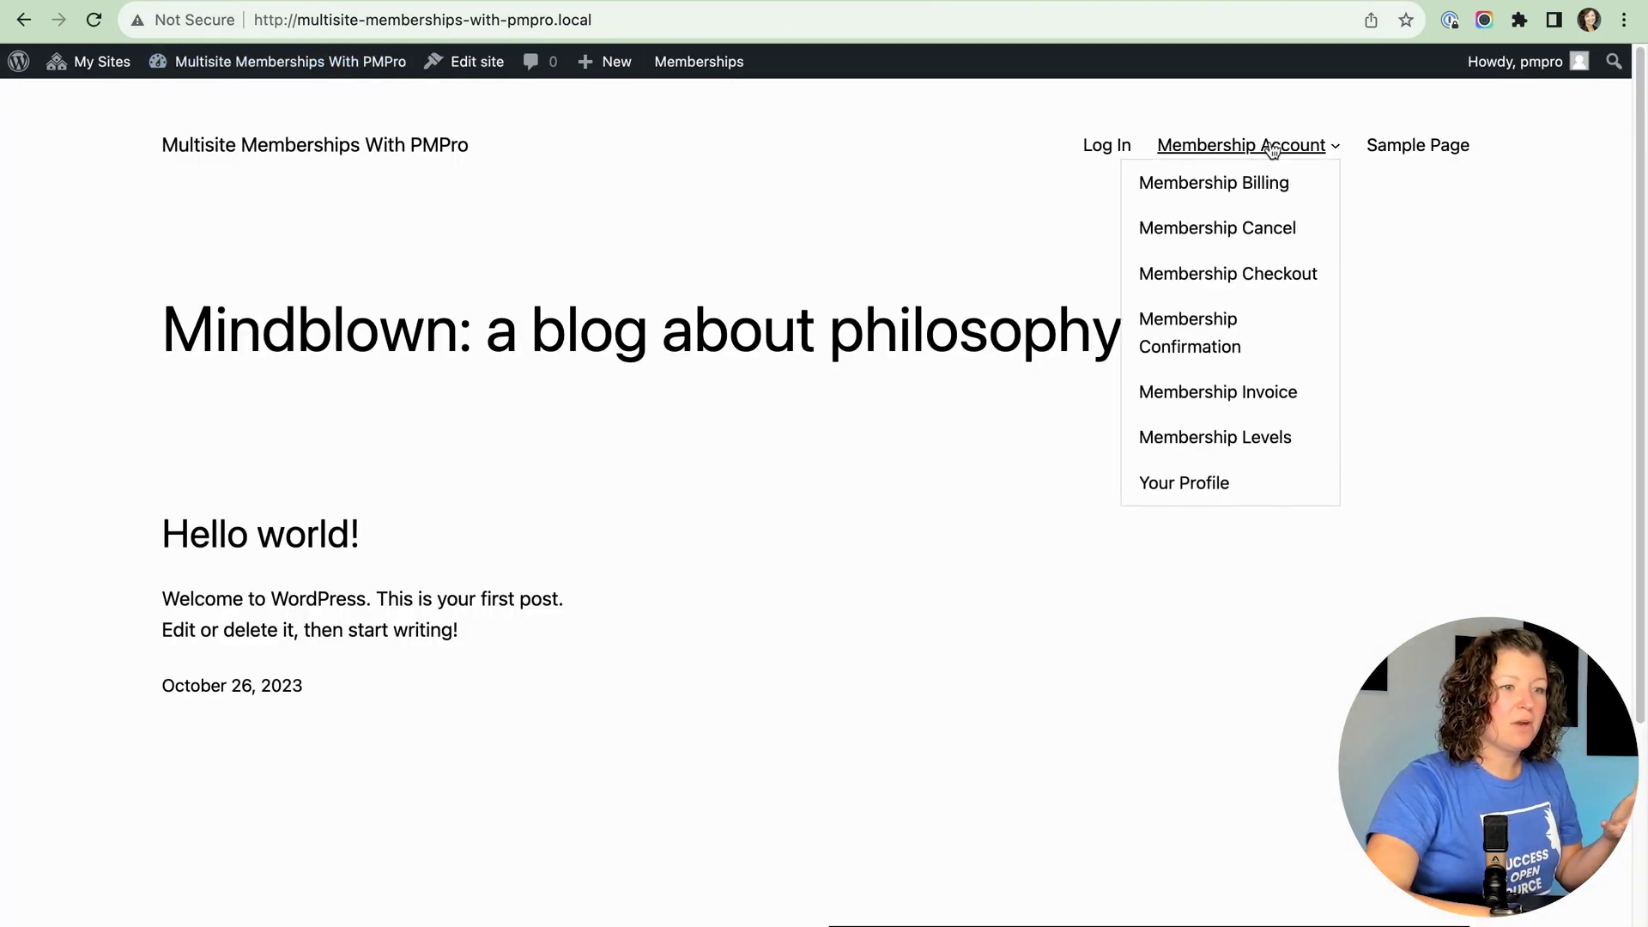
left_click(1200, 436)
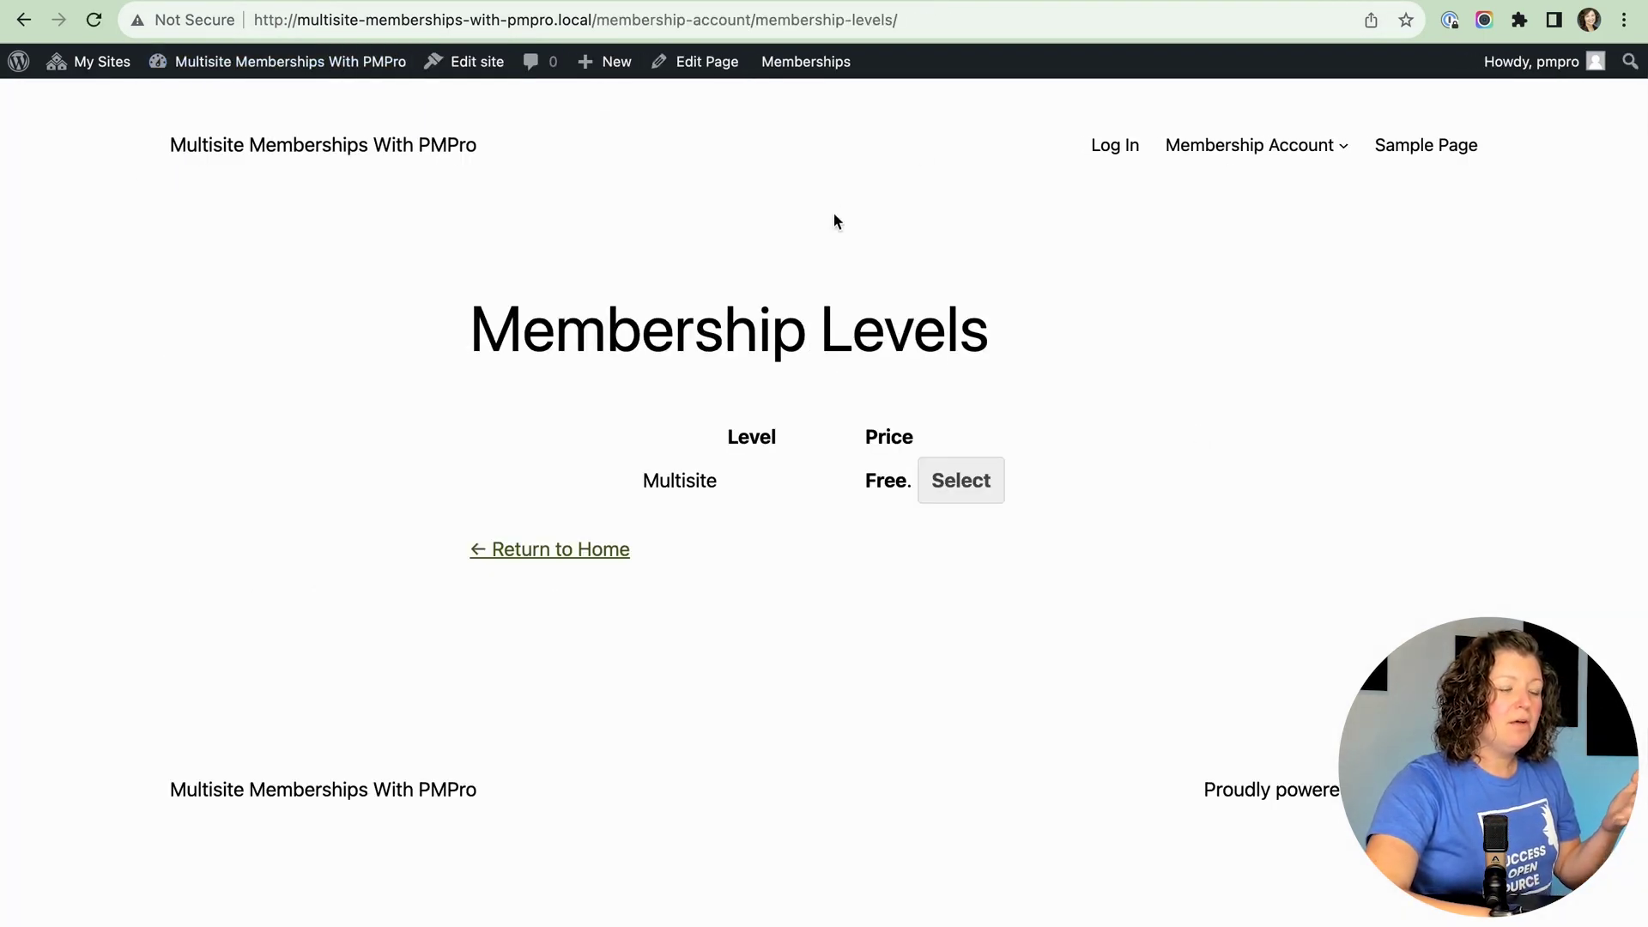
left_click(951, 489)
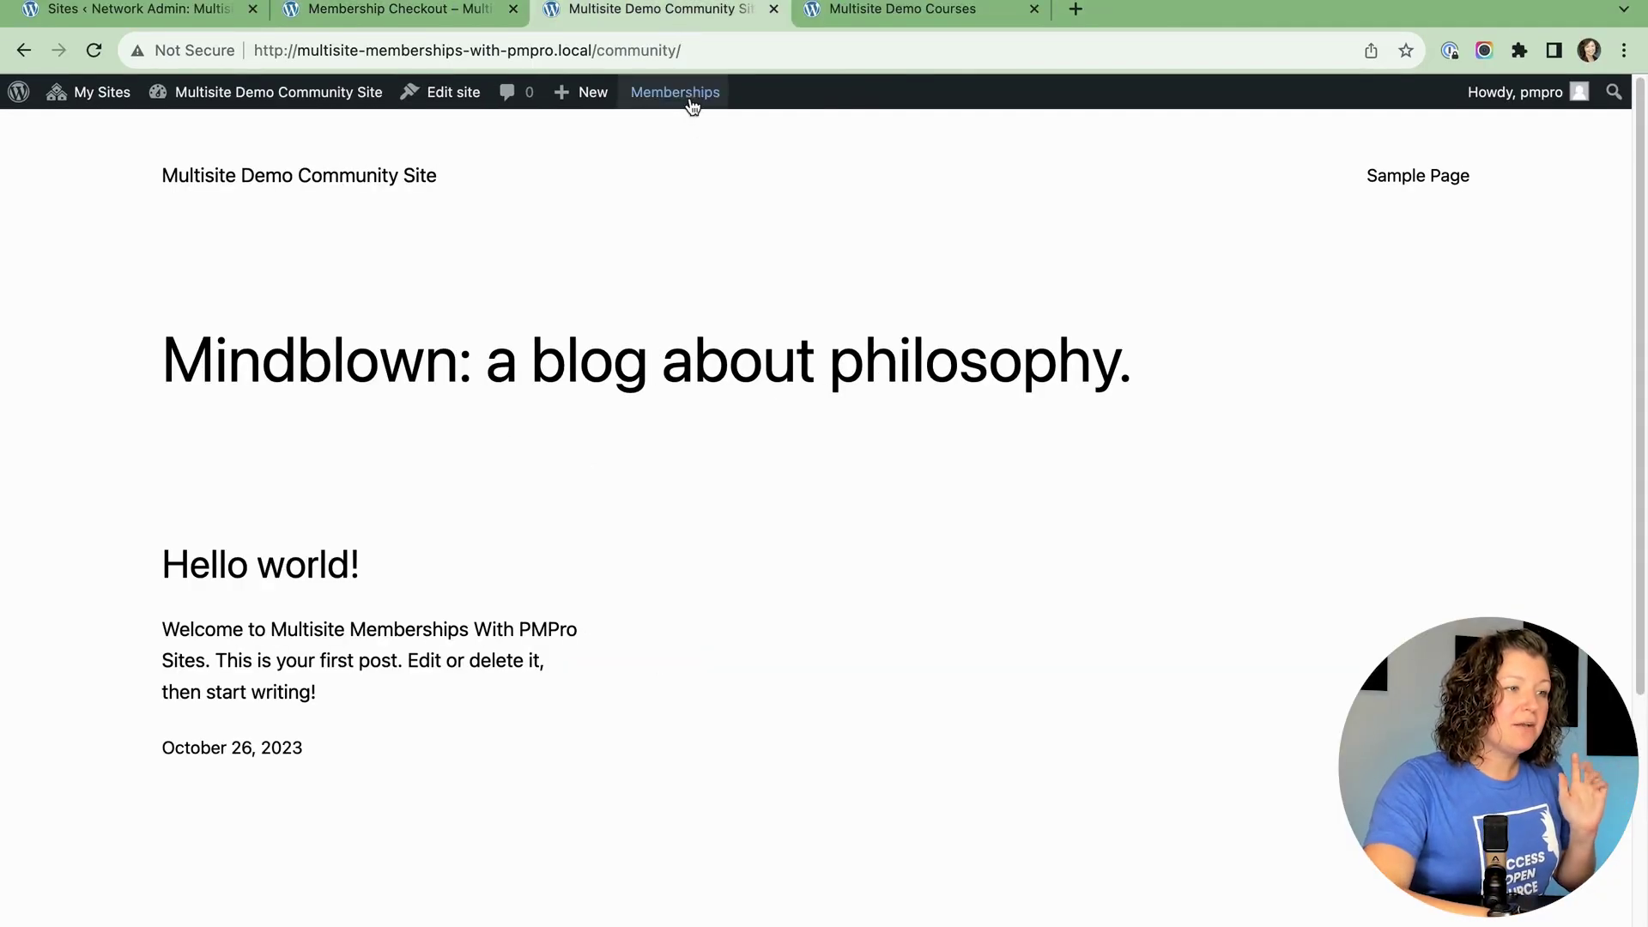
Step: Search Memberships Add Ons for 'multisite' and open the Multisite Membership add-on page
mouse_move(682, 93)
left_click(676, 243)
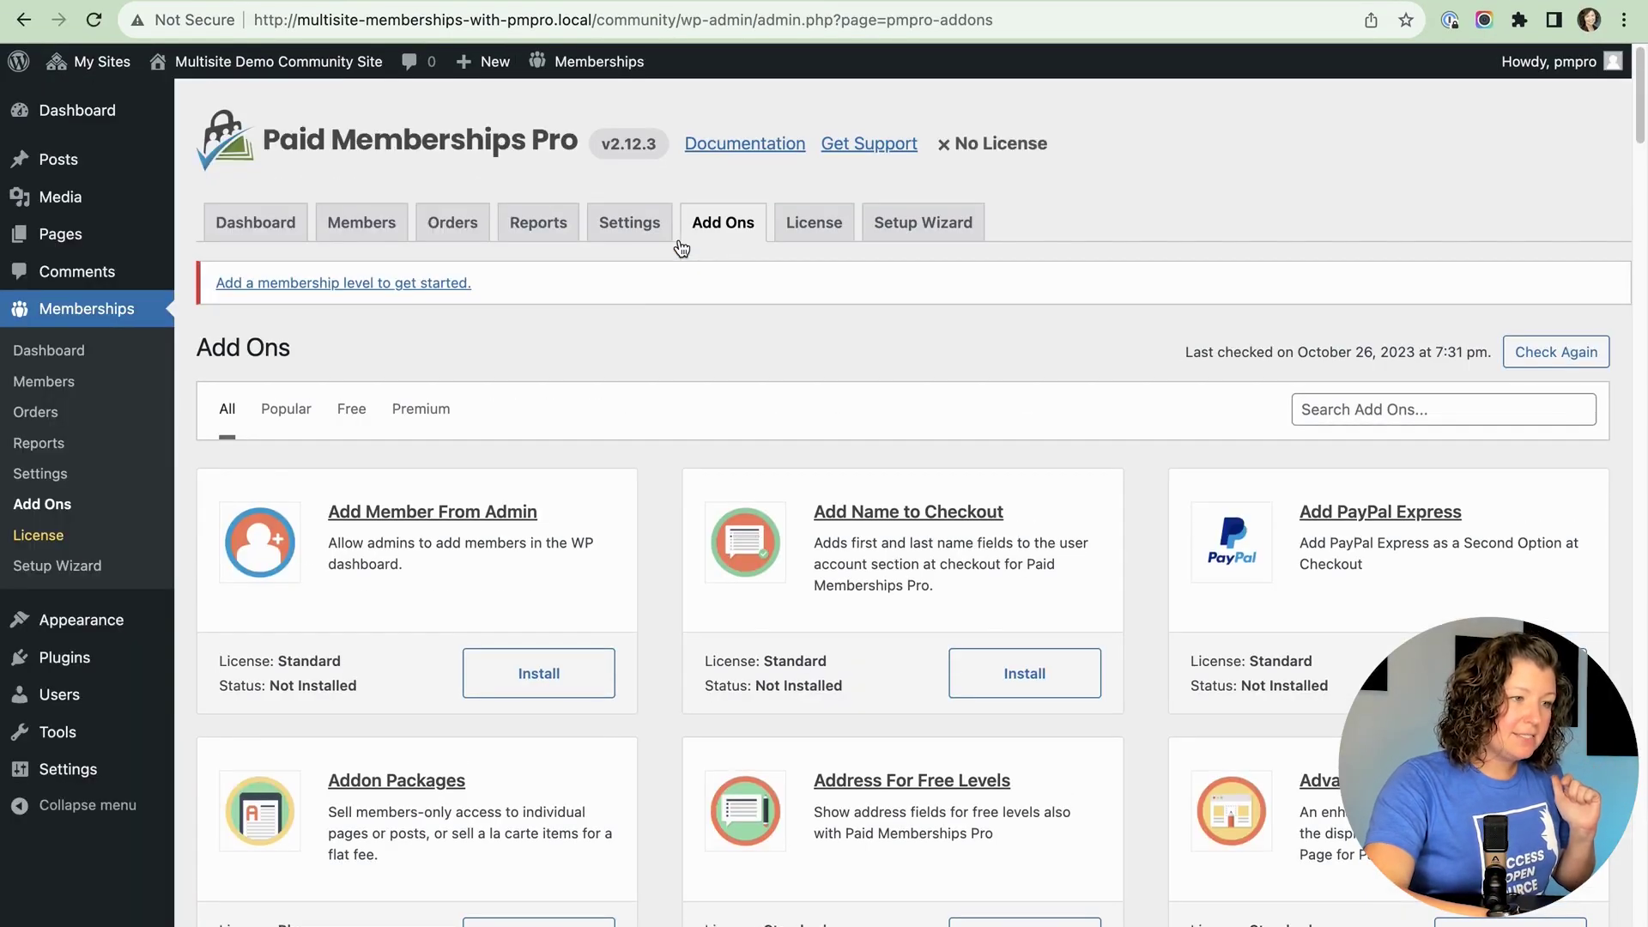
left_click(1444, 403)
type("m")
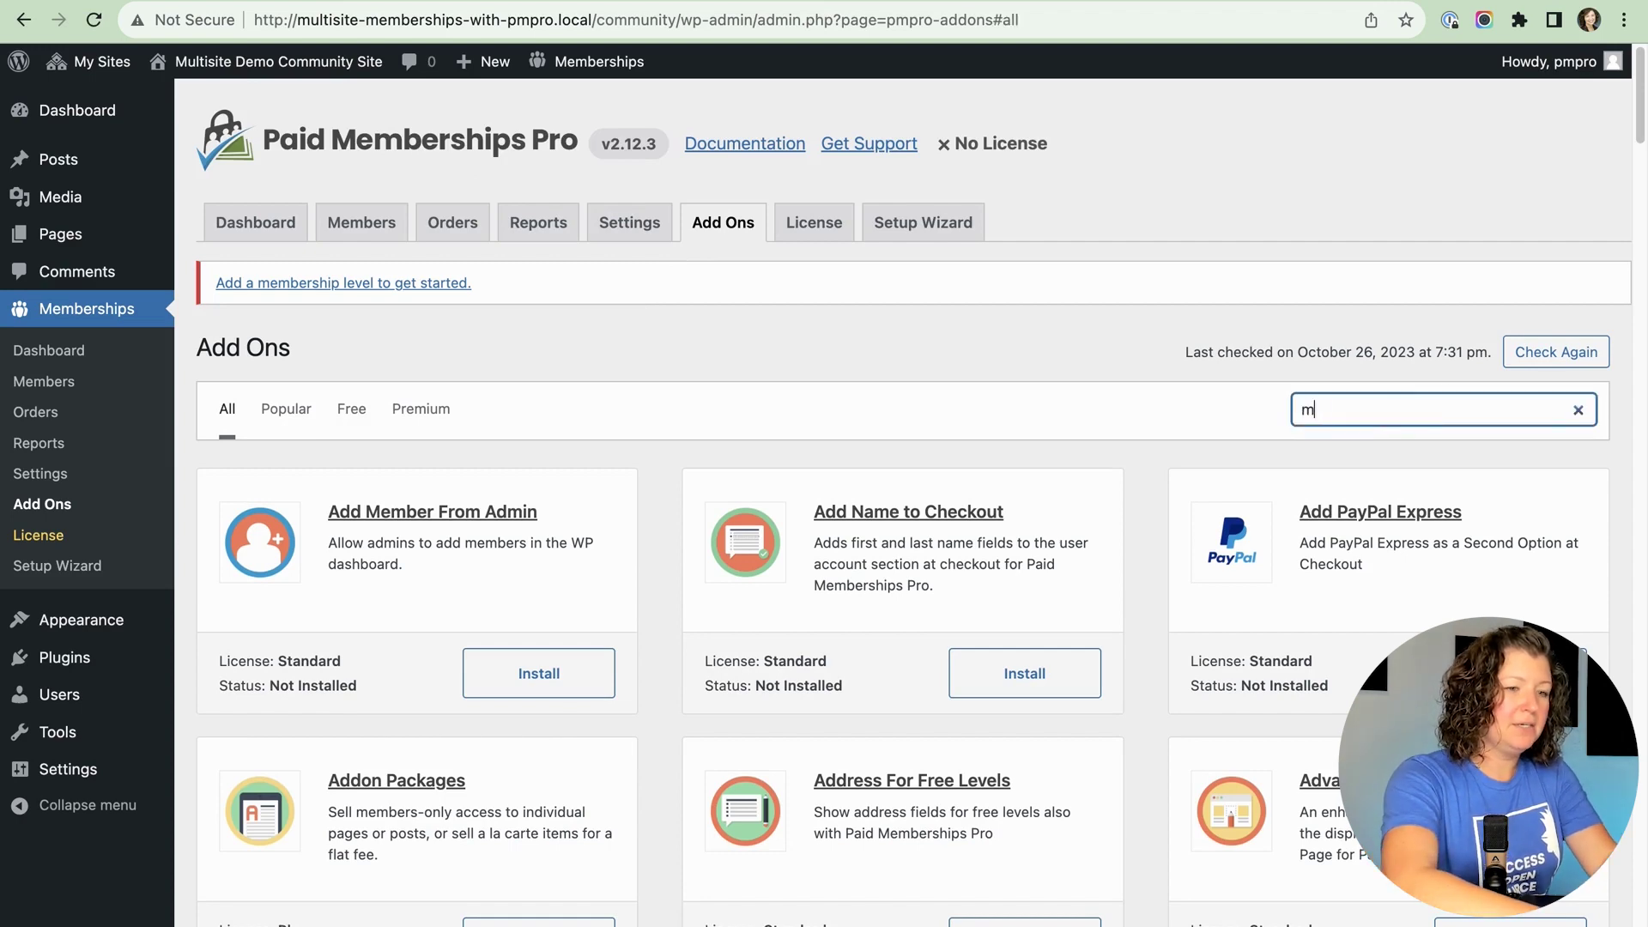
type("ultisite")
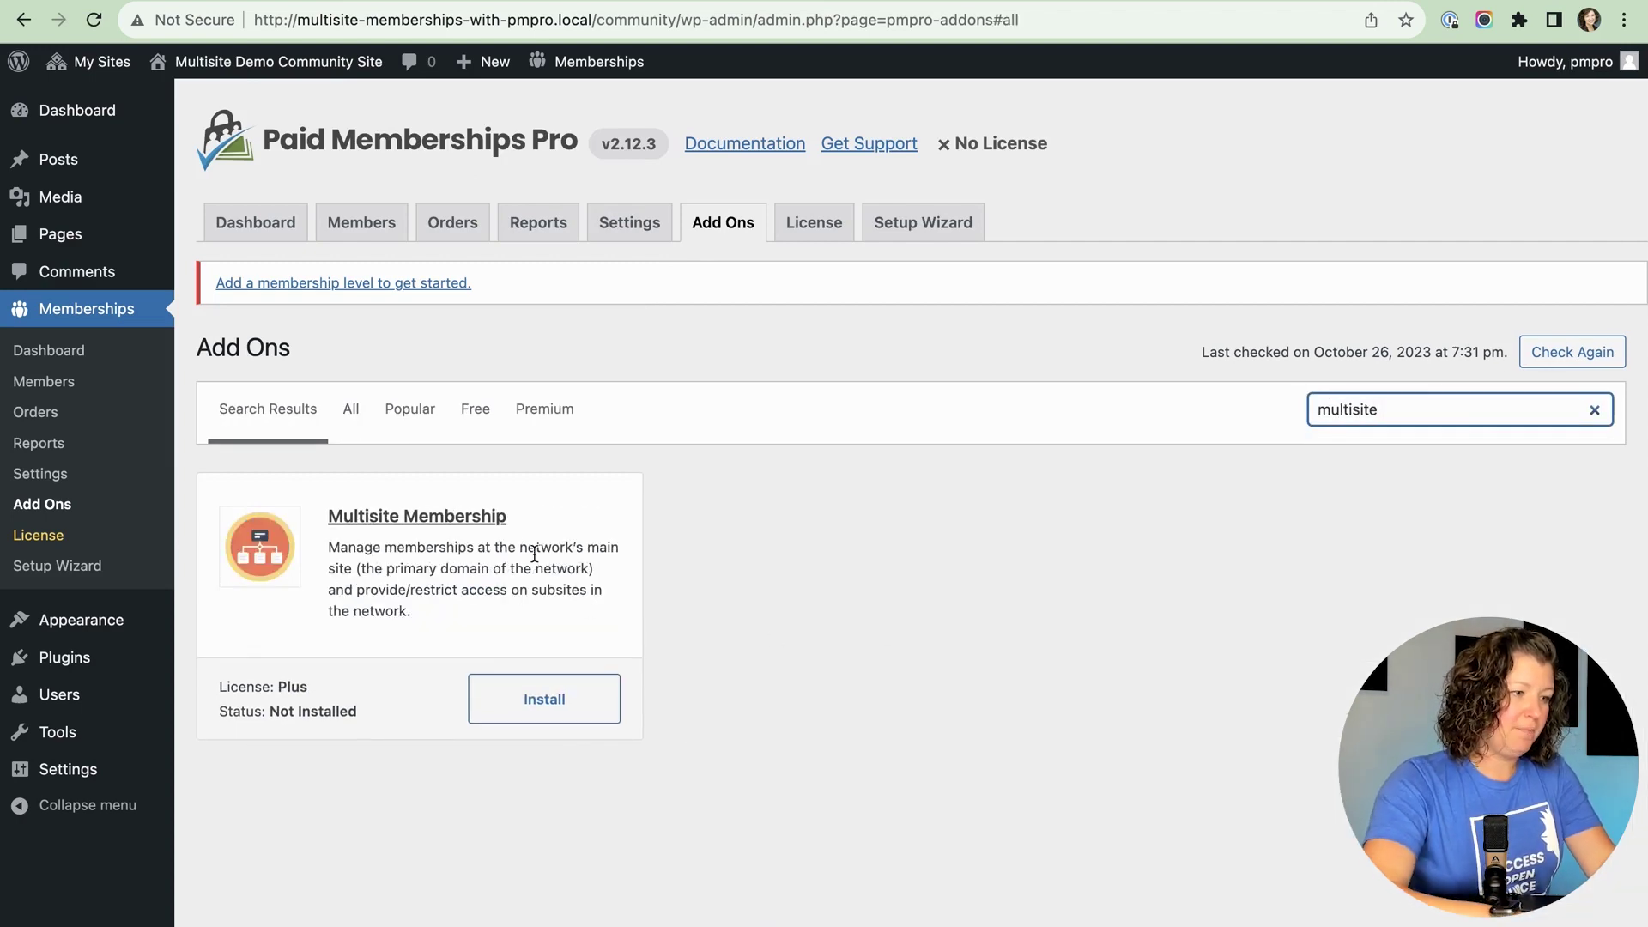
left_click(474, 515)
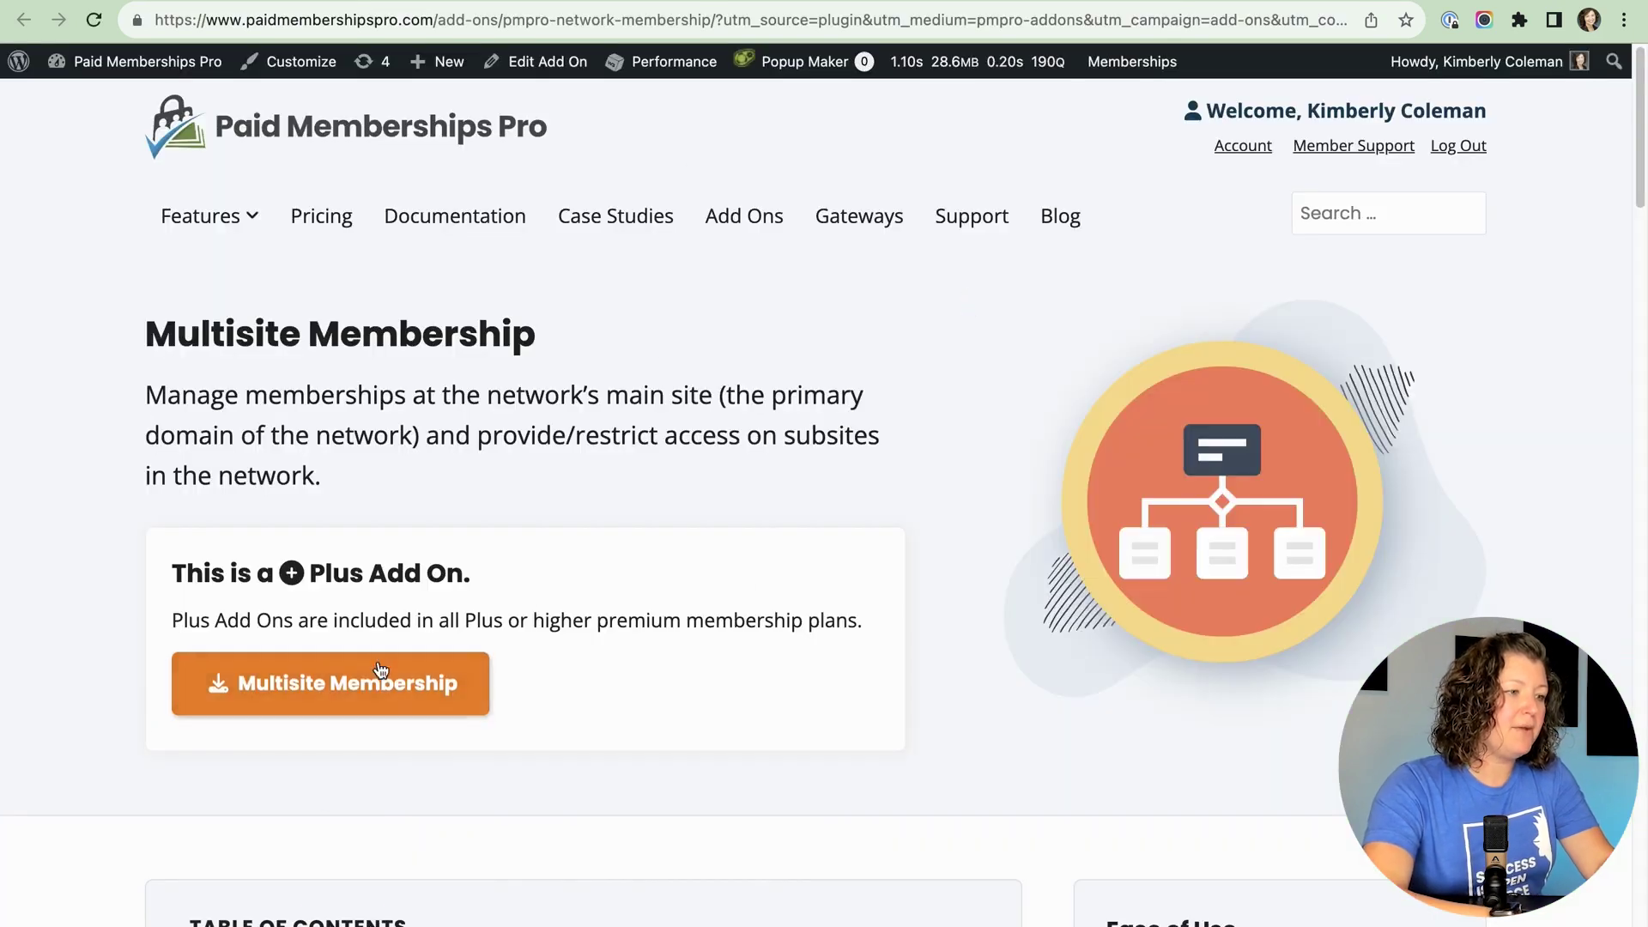
Step: Scroll through the Multisite Membership add-on details, then return to PMPro's License tab on the Community Site
scroll(635, 460, "down", 2)
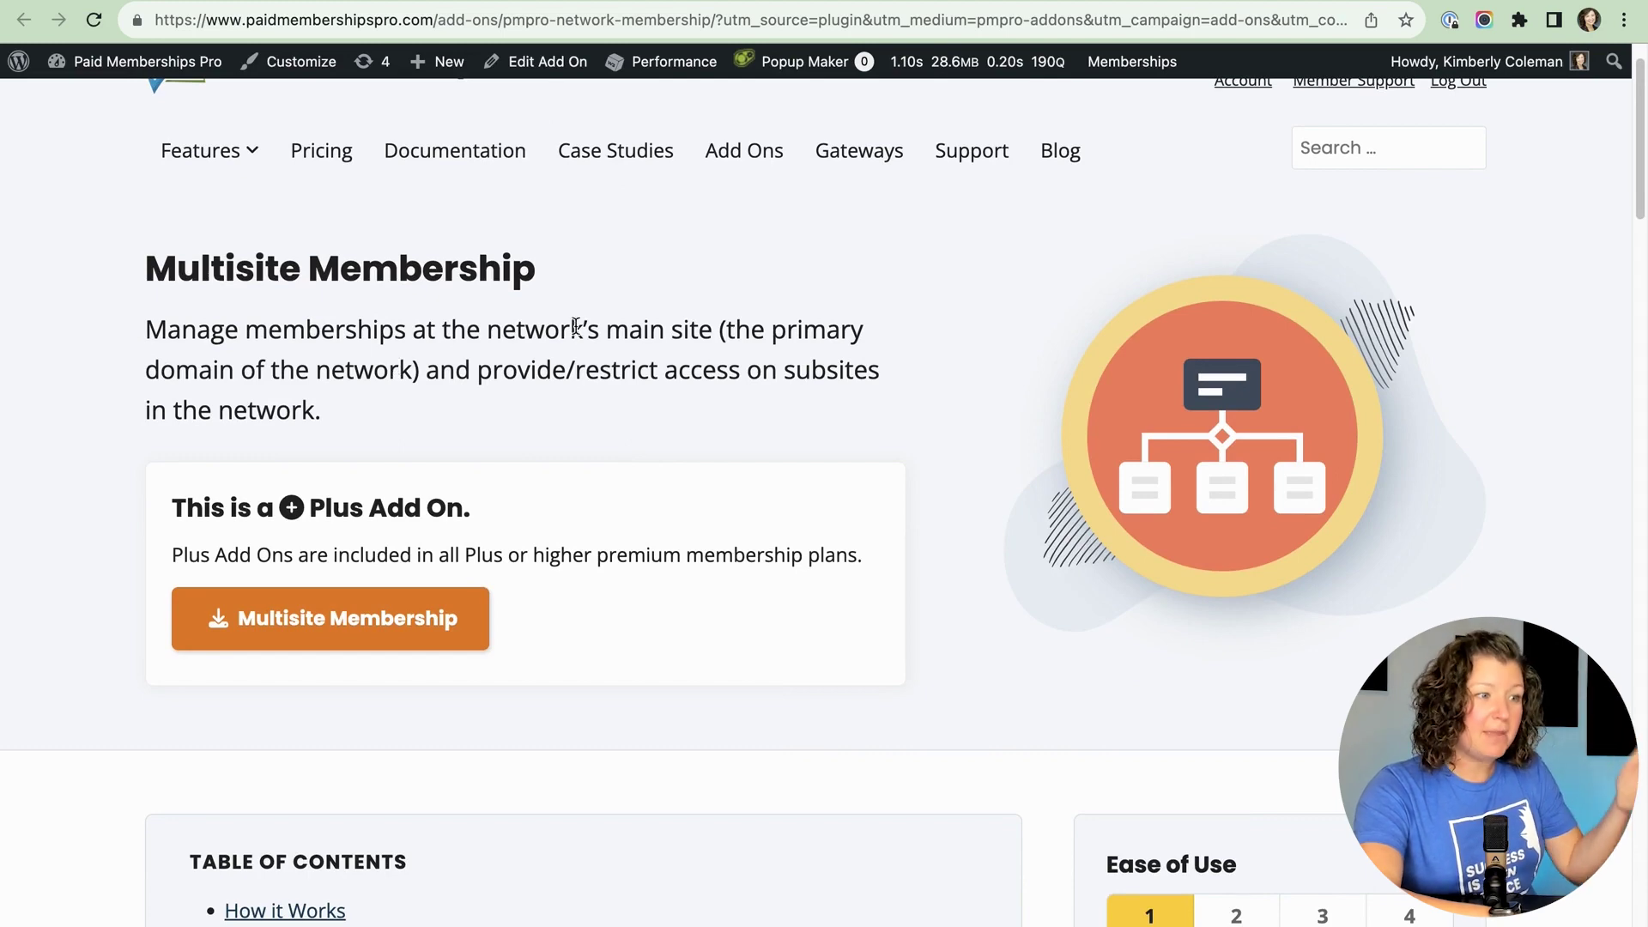
scroll(575, 326, "up", 2)
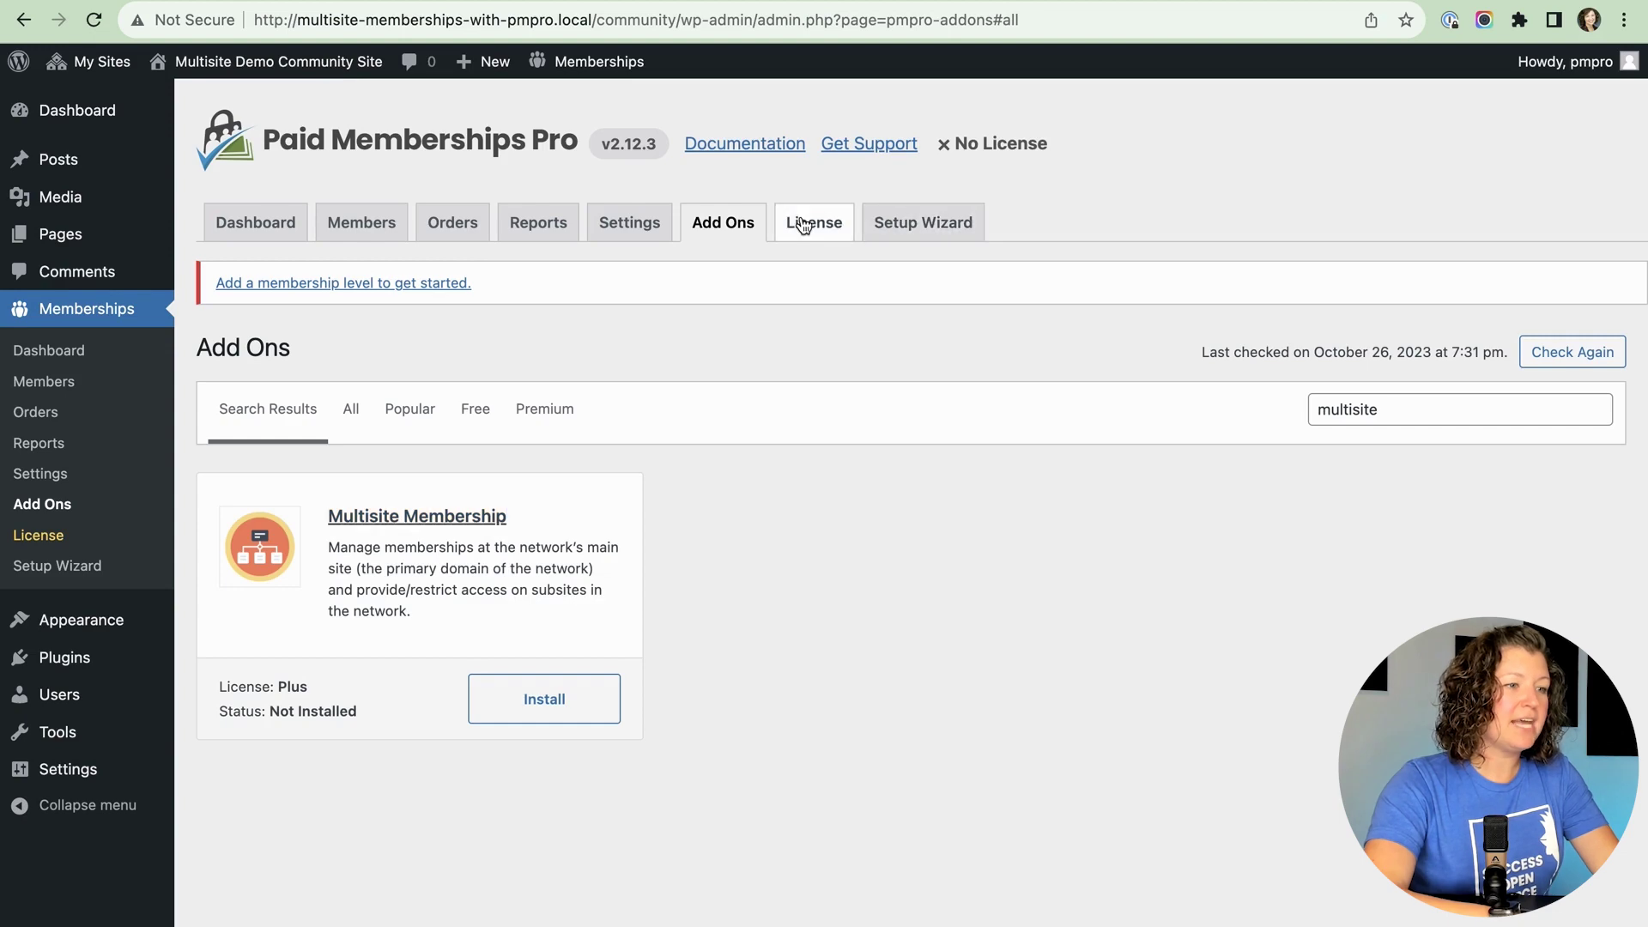
left_click(802, 225)
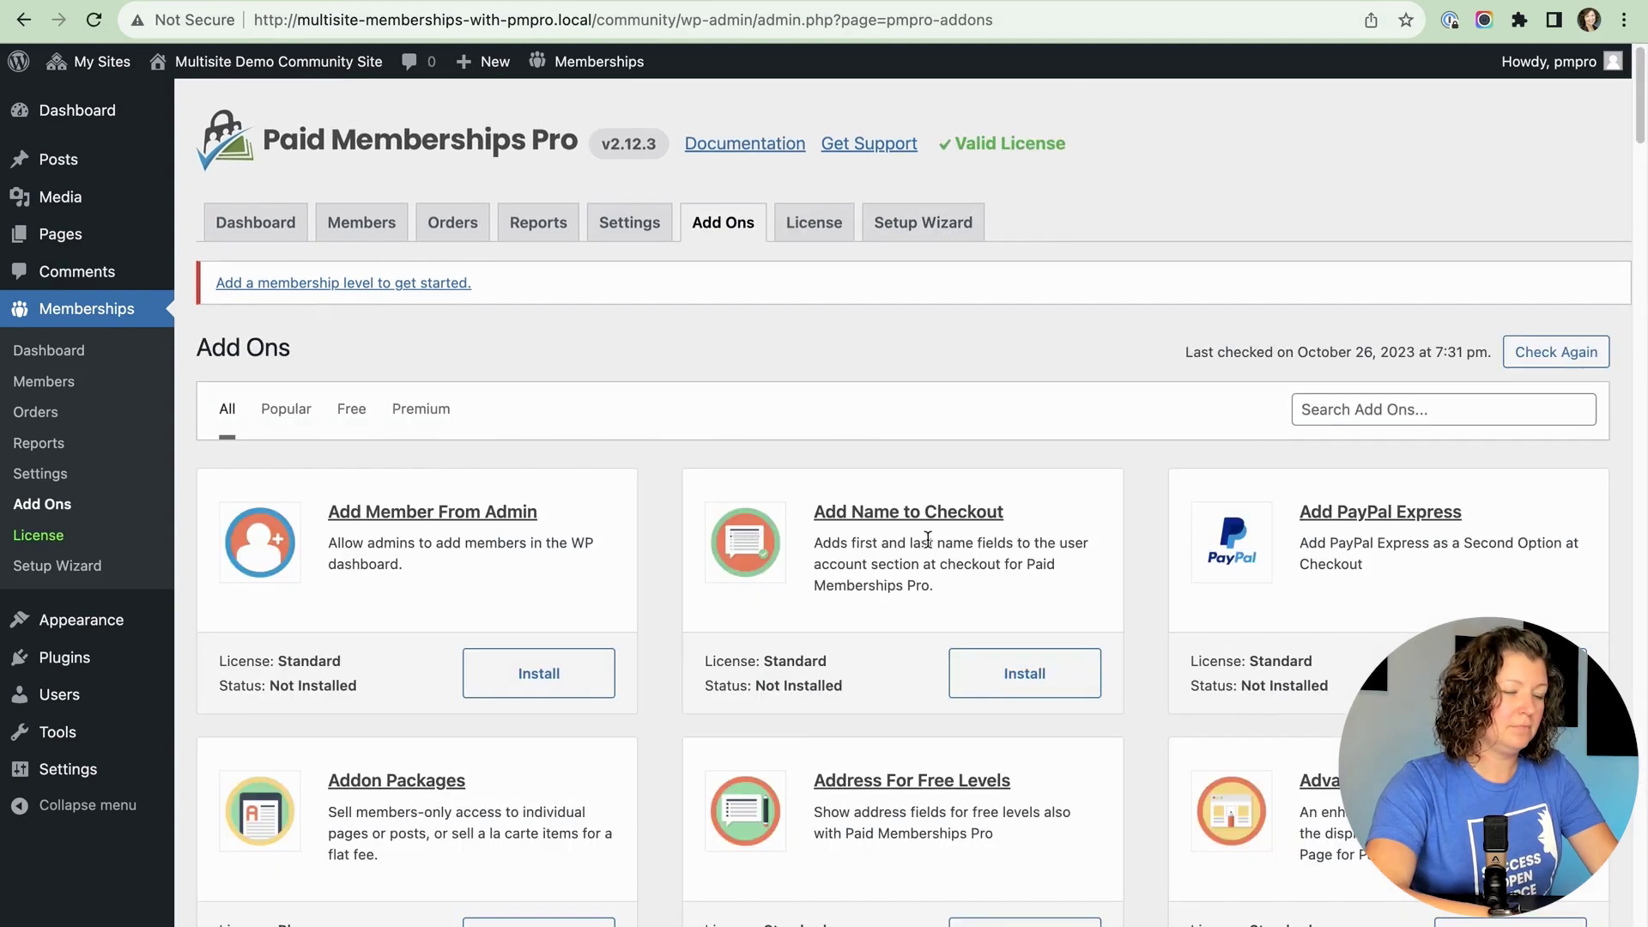
Step: Search the add-ons for 'multisite', then install and activate Multisite Membership
left_click(1332, 410)
type("multisite")
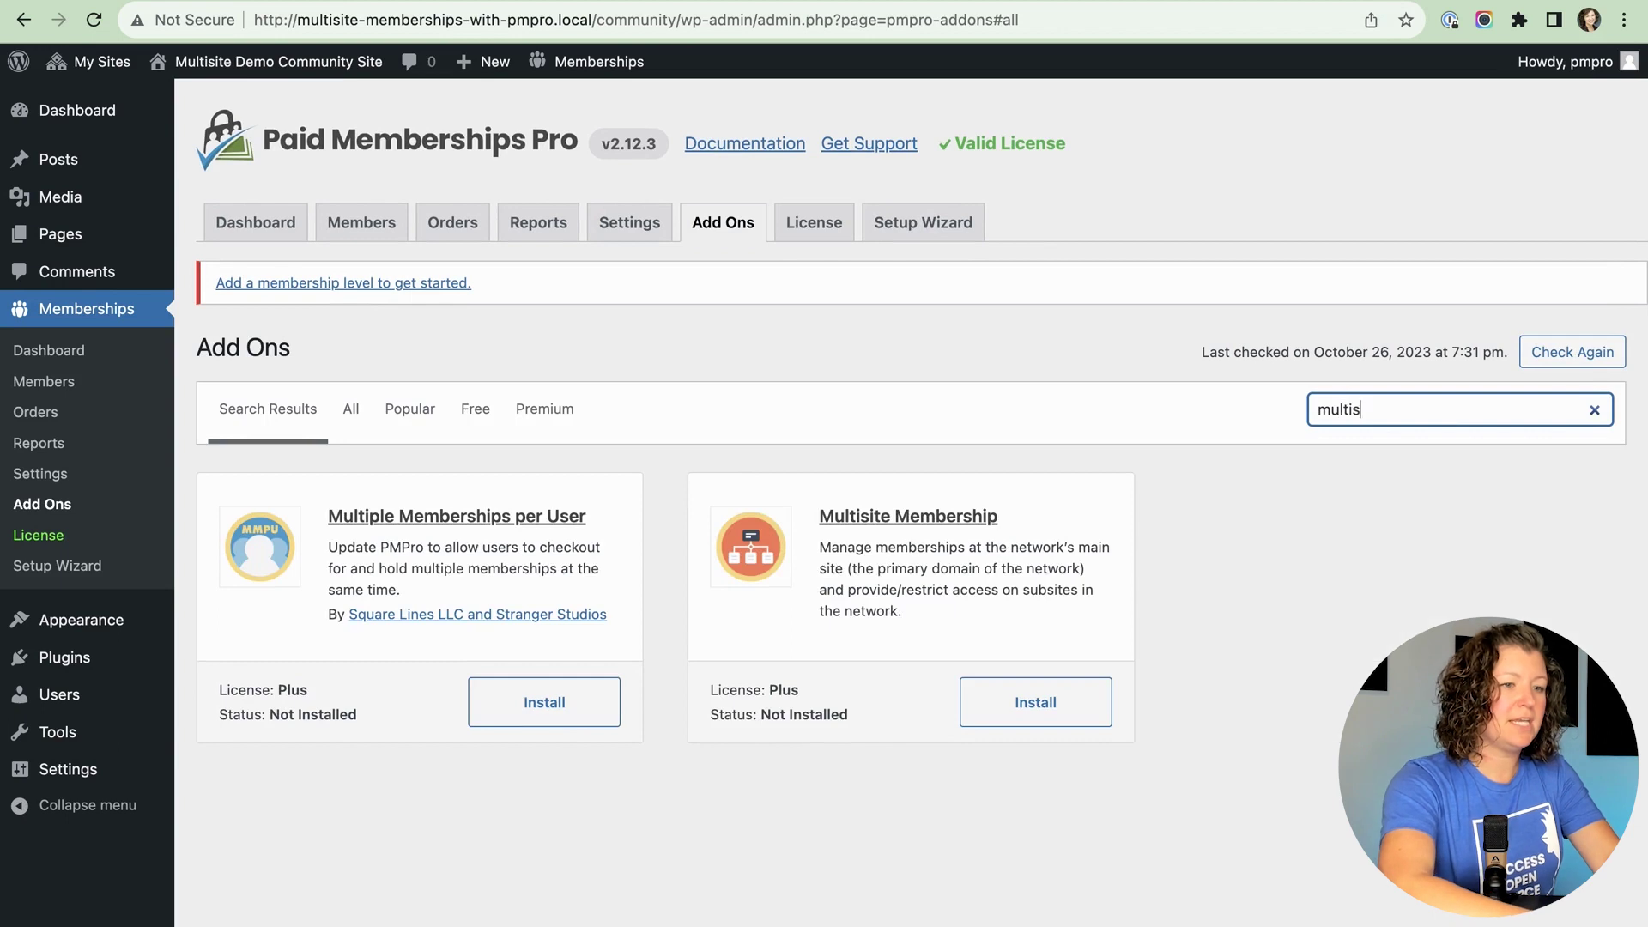
left_click(537, 705)
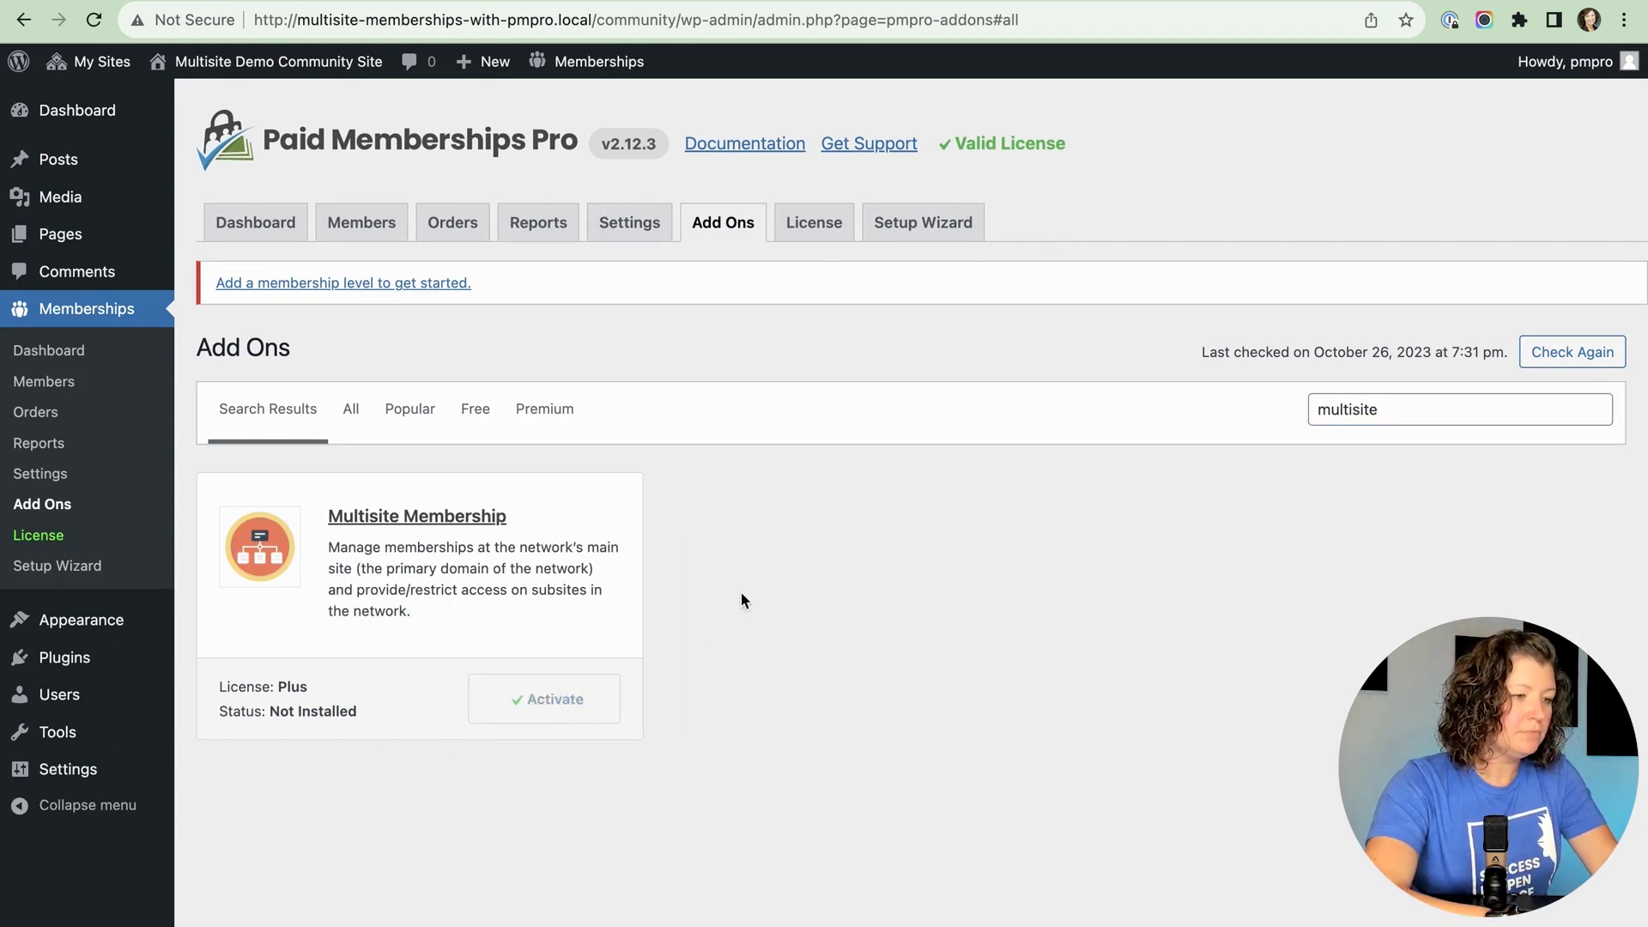
left_click(572, 701)
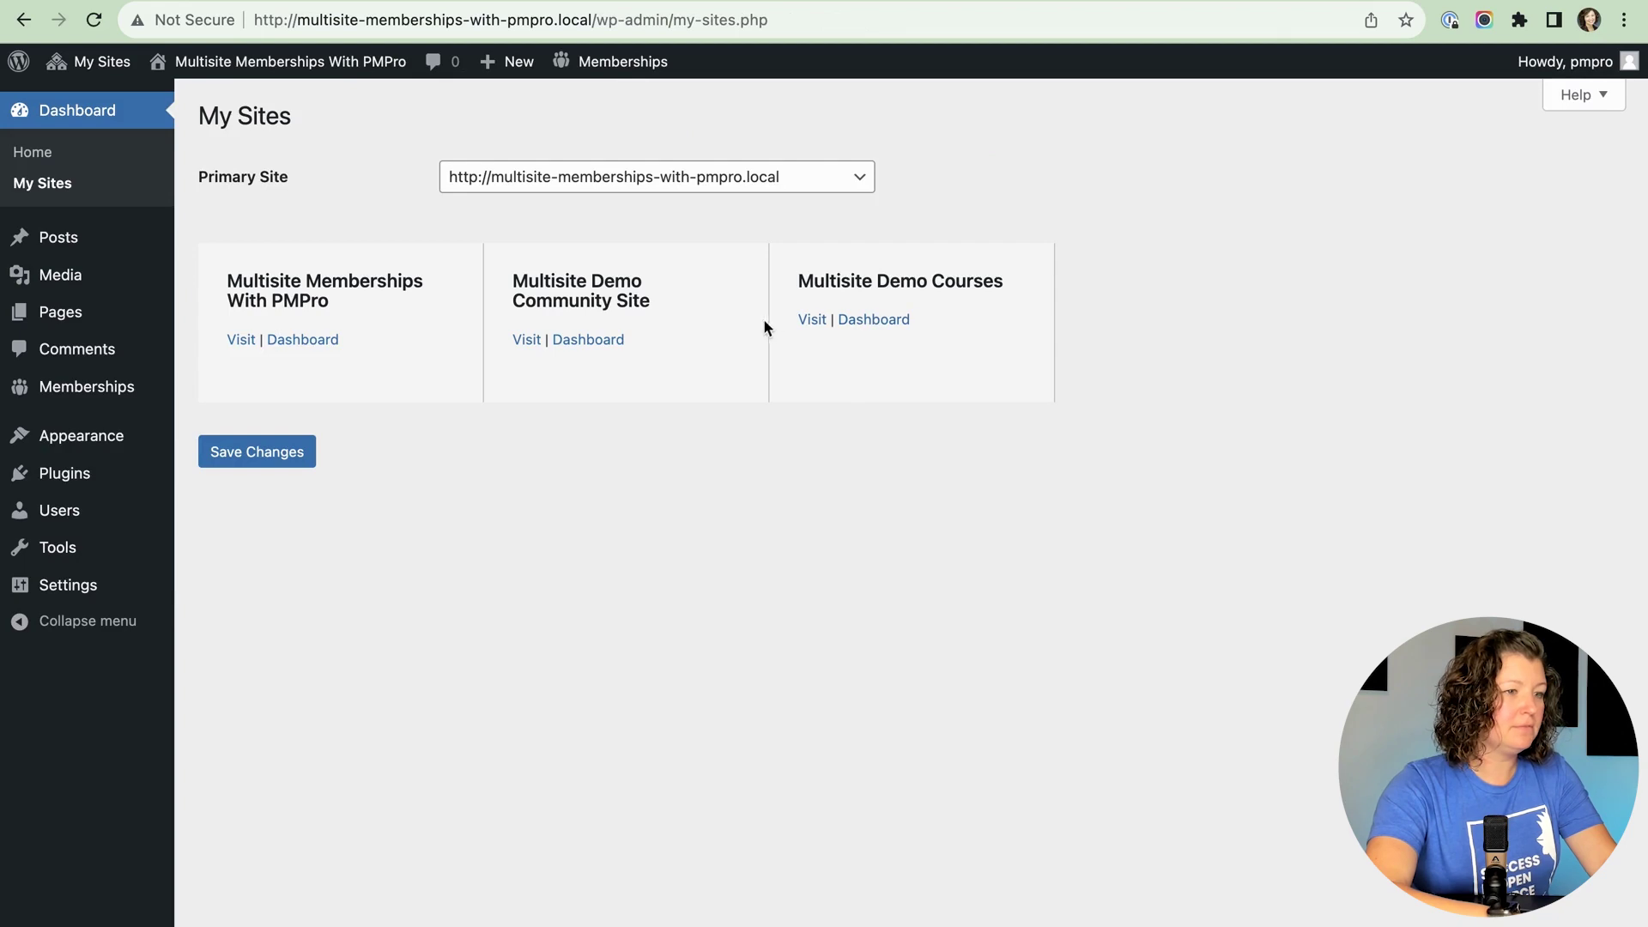
Step: Activate the Multisite Membership add-on from the Courses site's plugin list
left_click(873, 320)
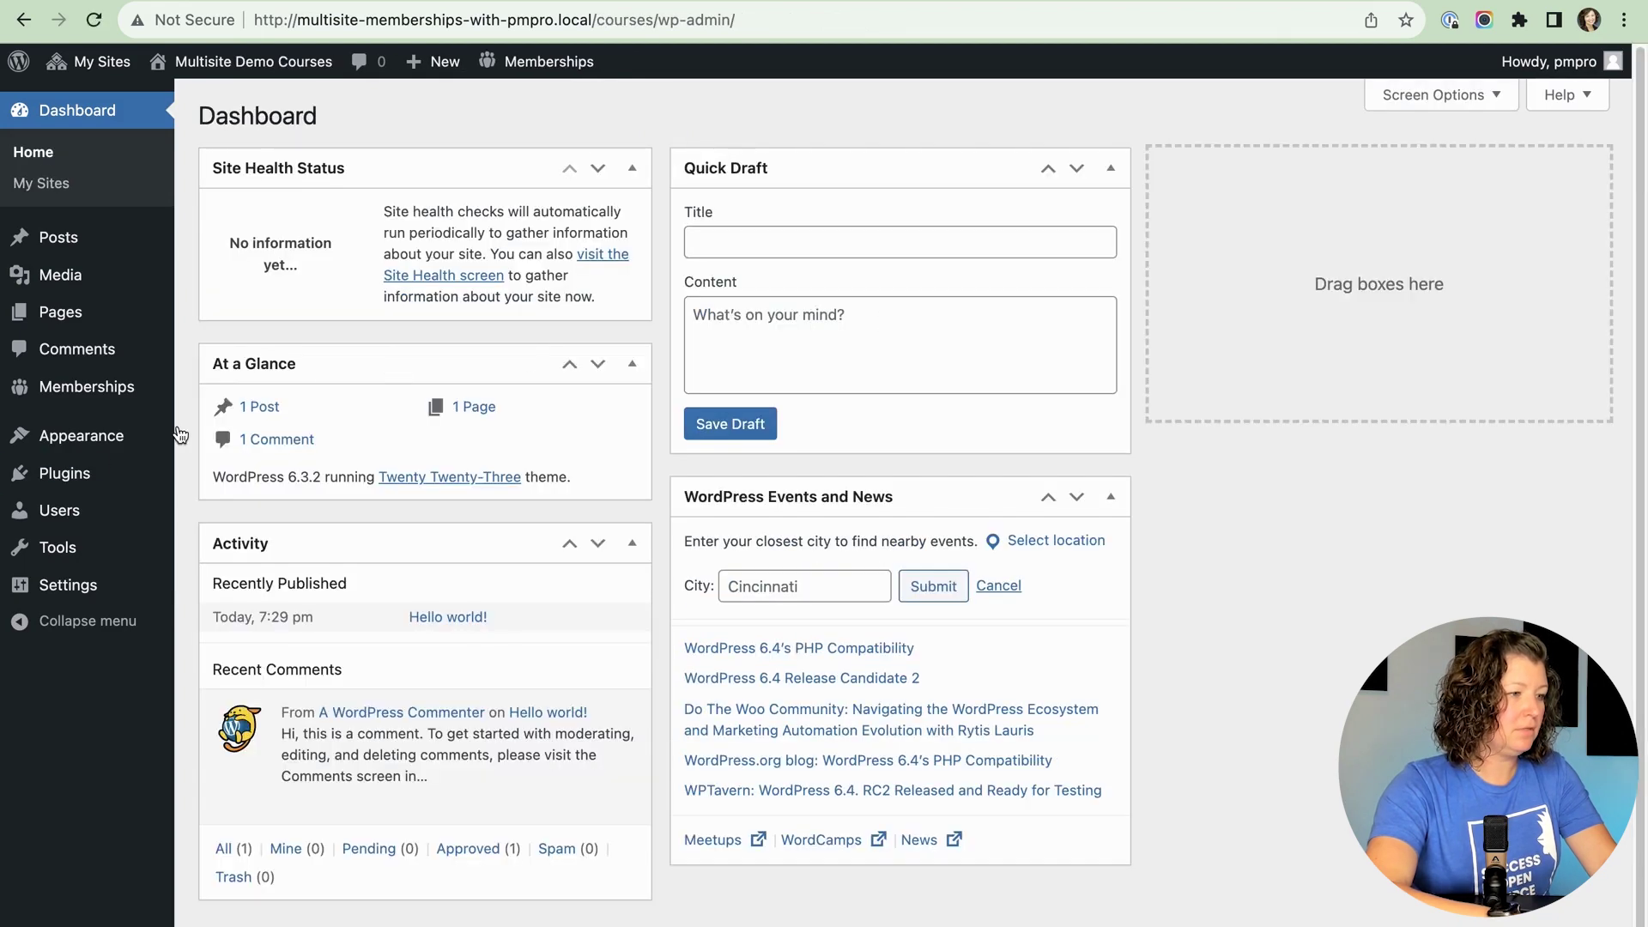
left_click(65, 473)
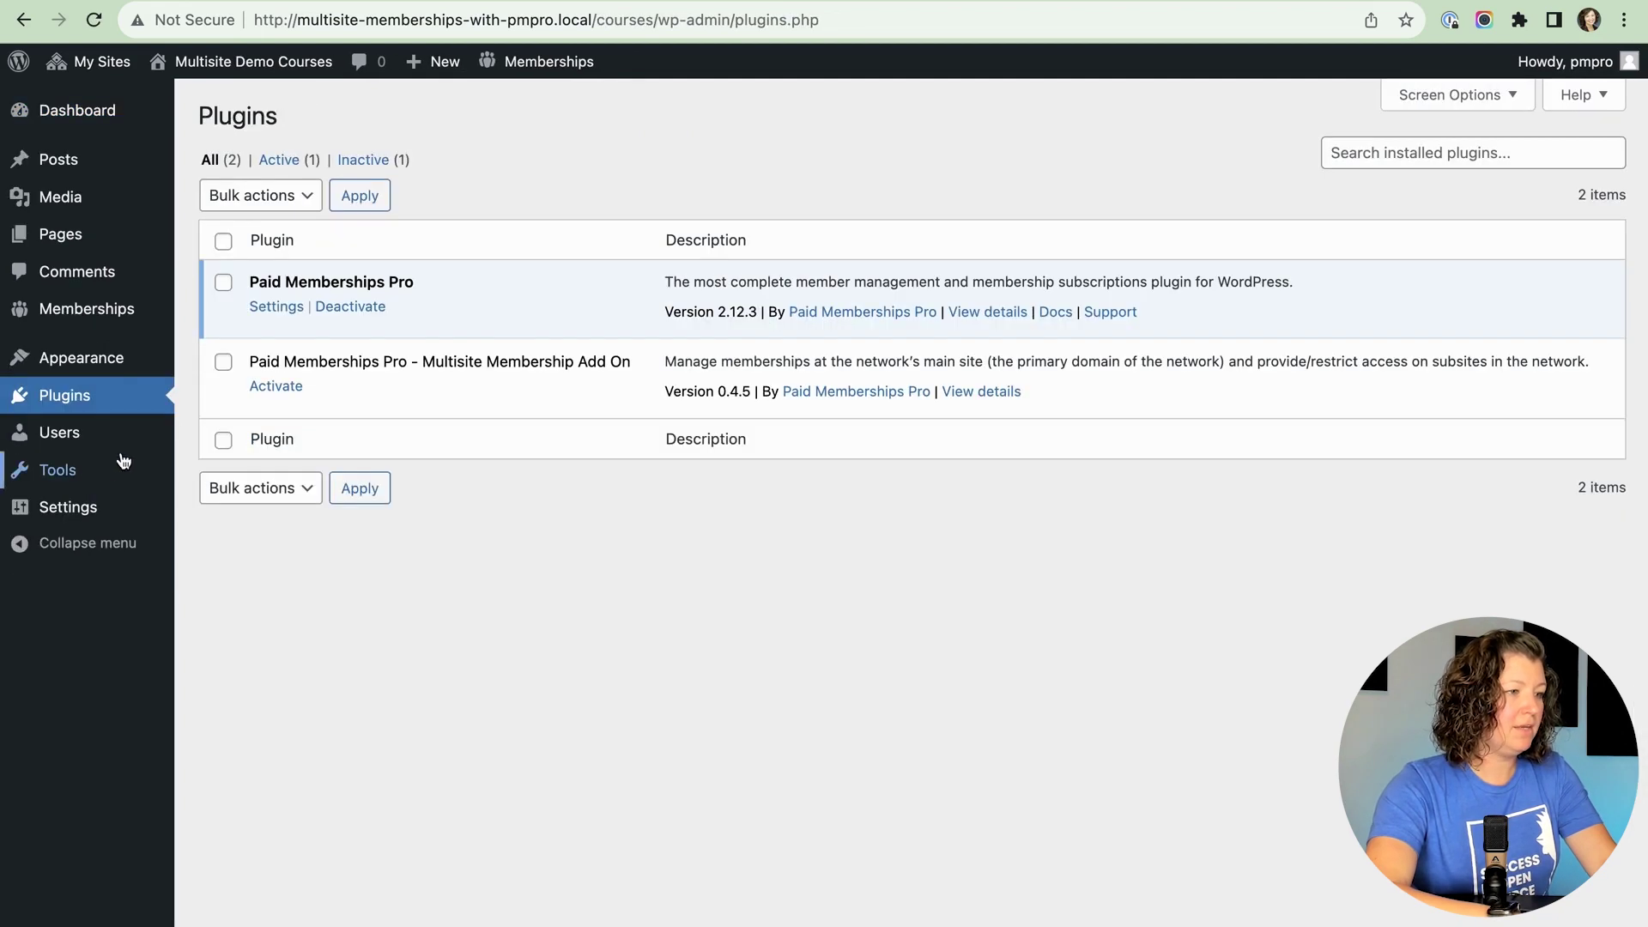
left_click(261, 387)
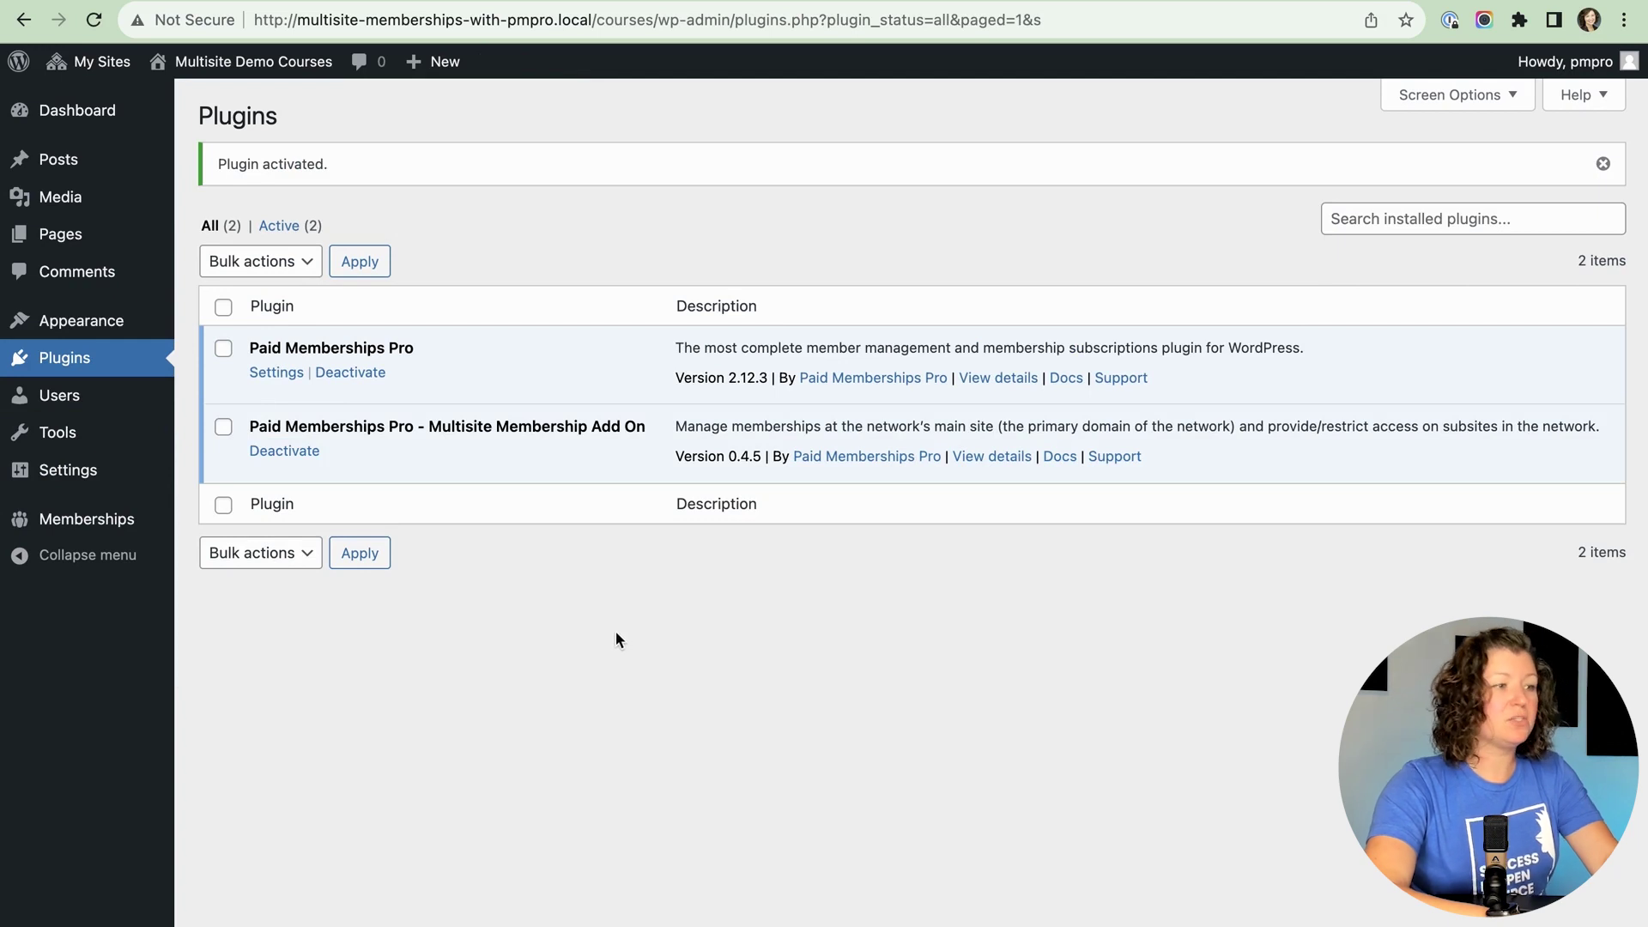
left_click(103, 167)
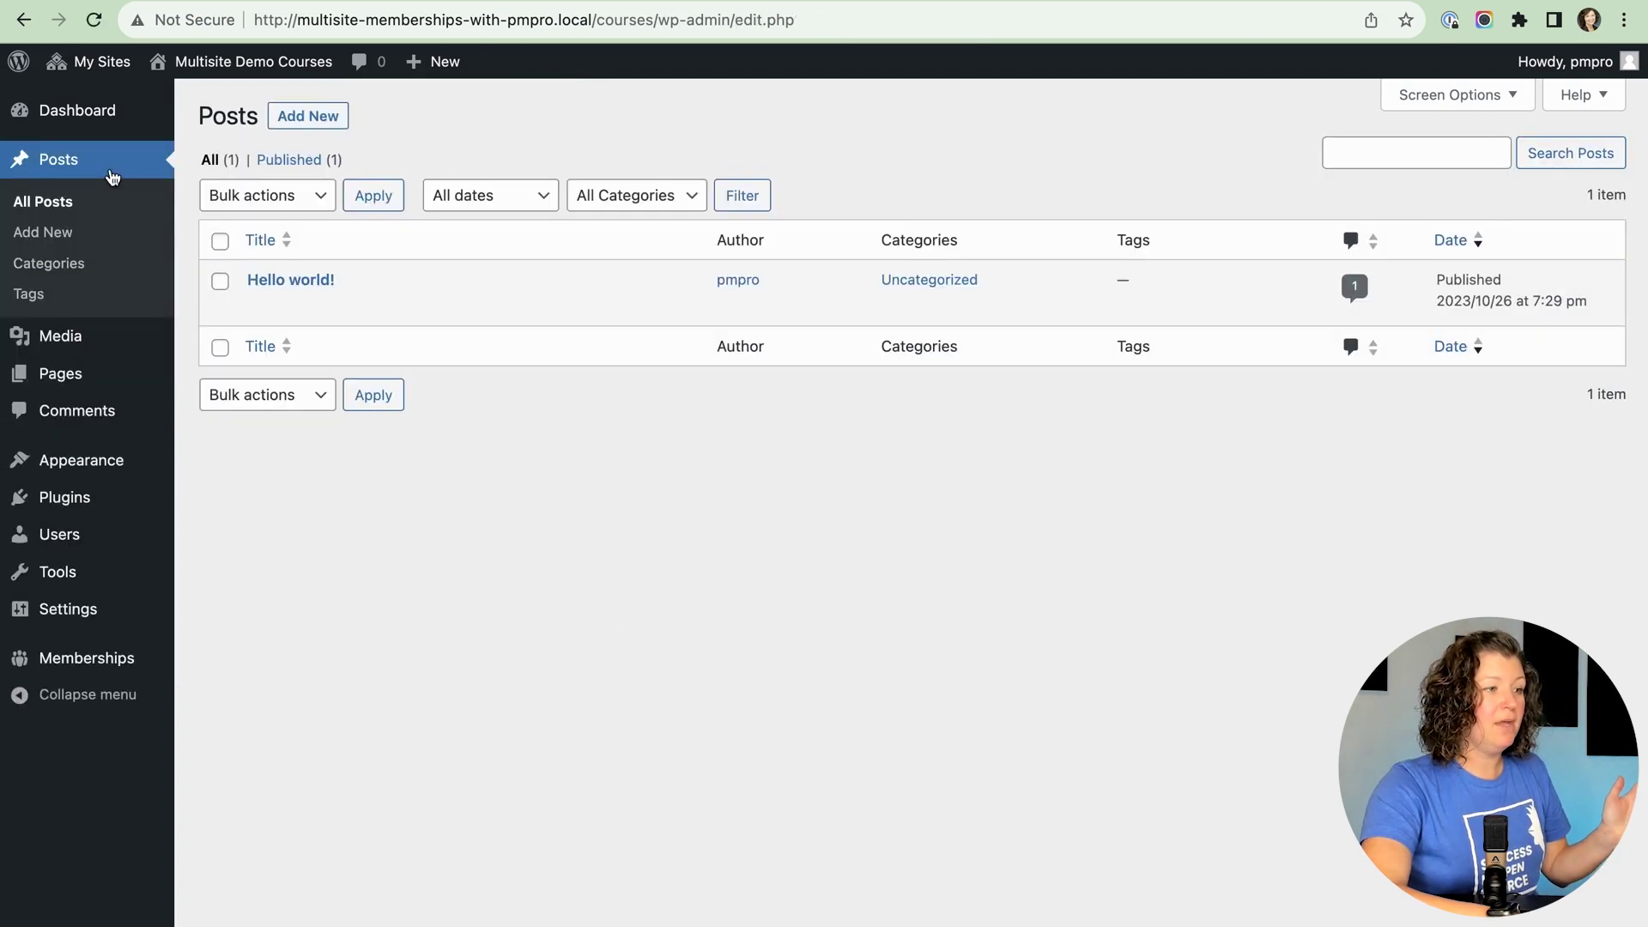
mouse_move(418, 90)
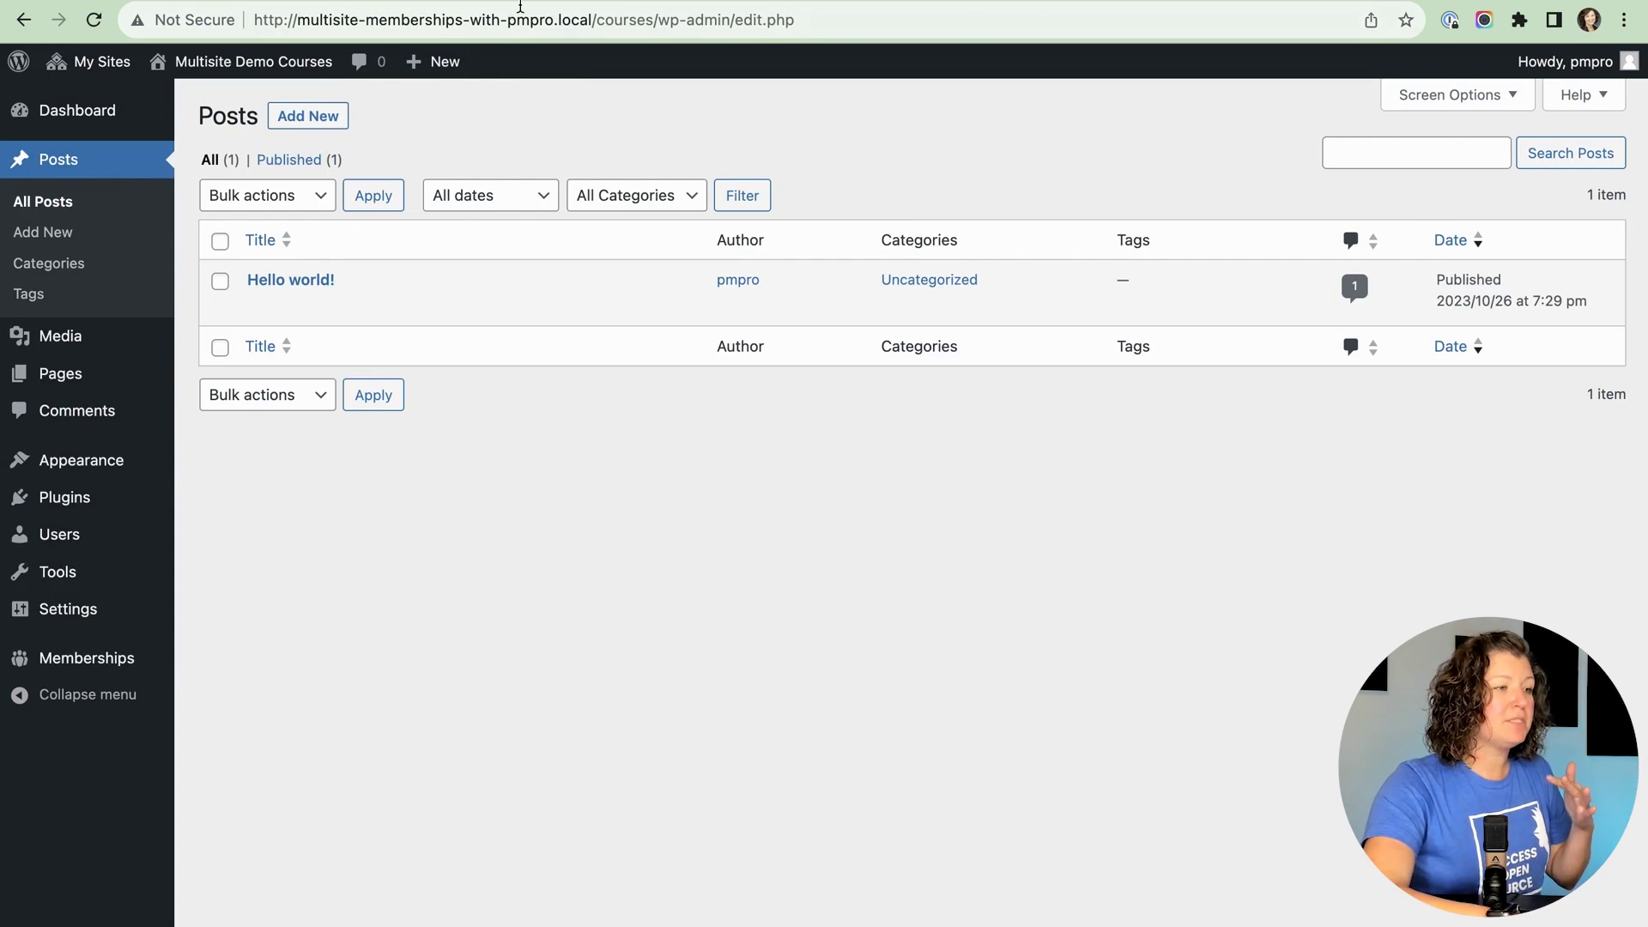
Step: Keep multisite-memberships-with-pmpro.local/ as the Courses site's level data source and update the settings
left_click(85, 661)
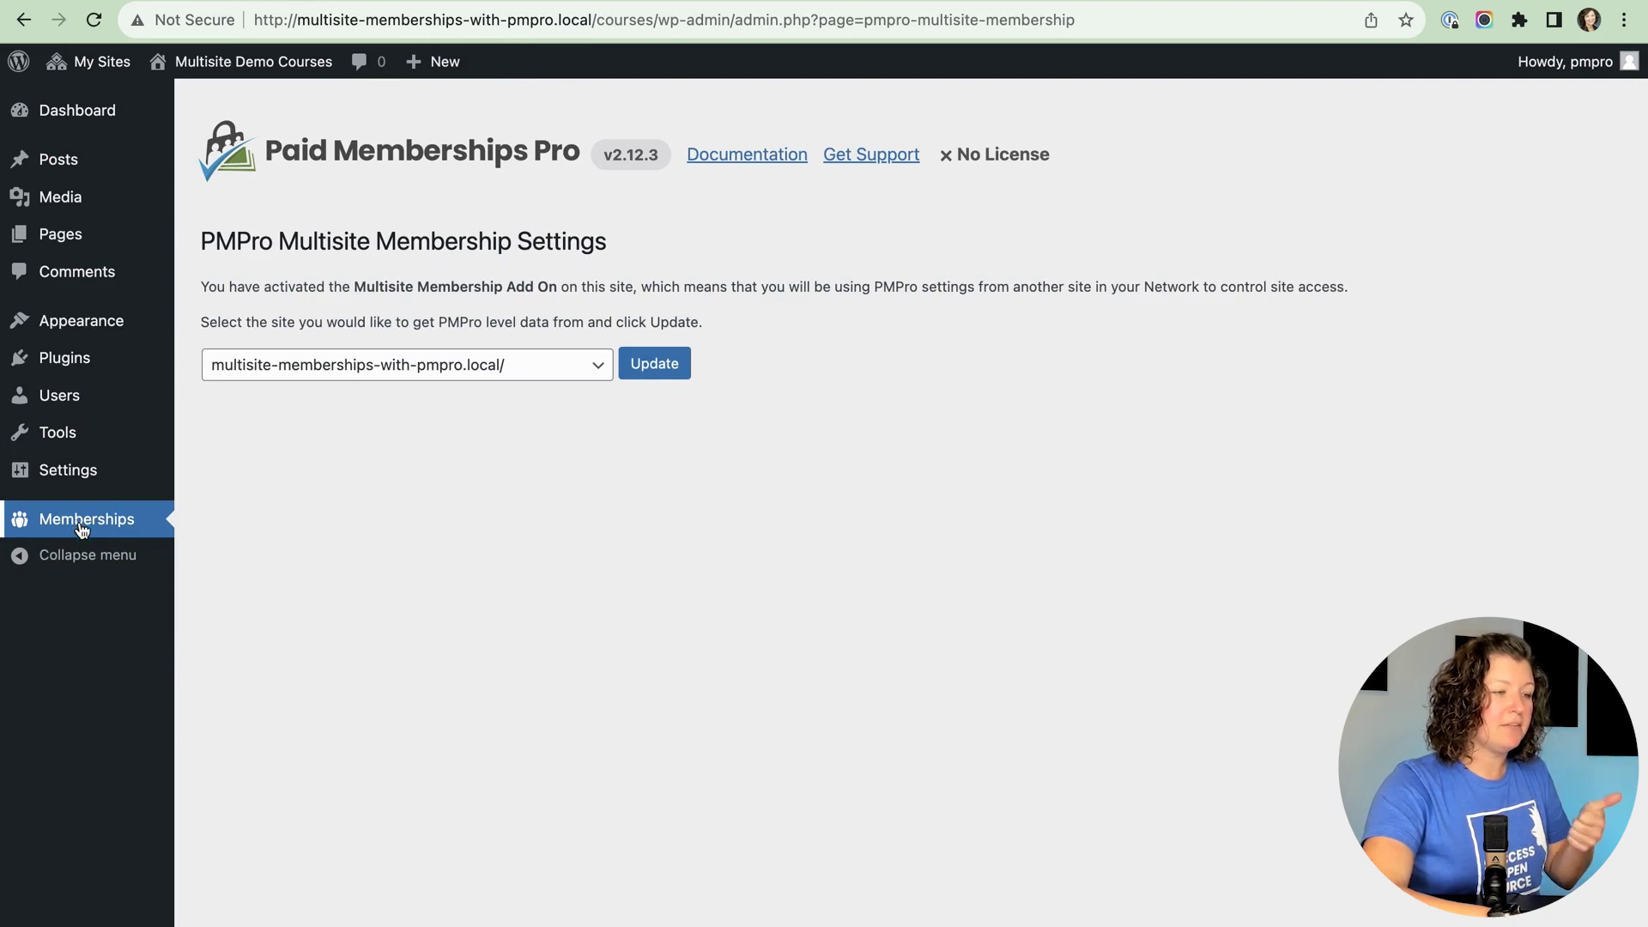
left_click_drag(212, 230, 652, 256)
left_click(652, 275)
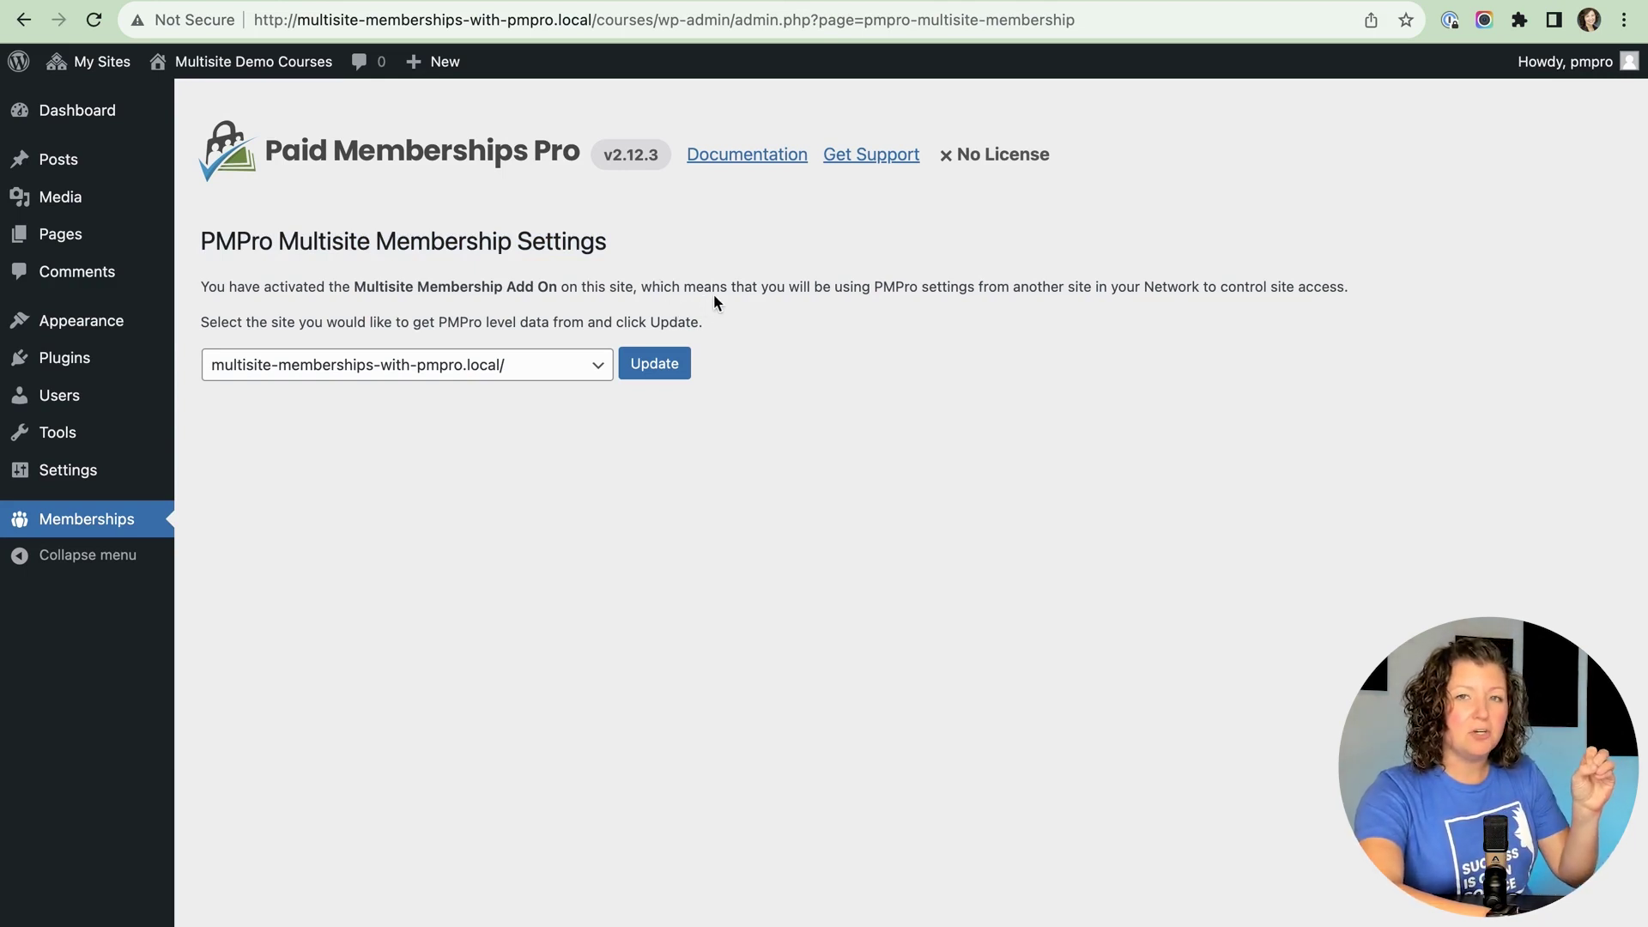
left_click(464, 374)
left_click(465, 369)
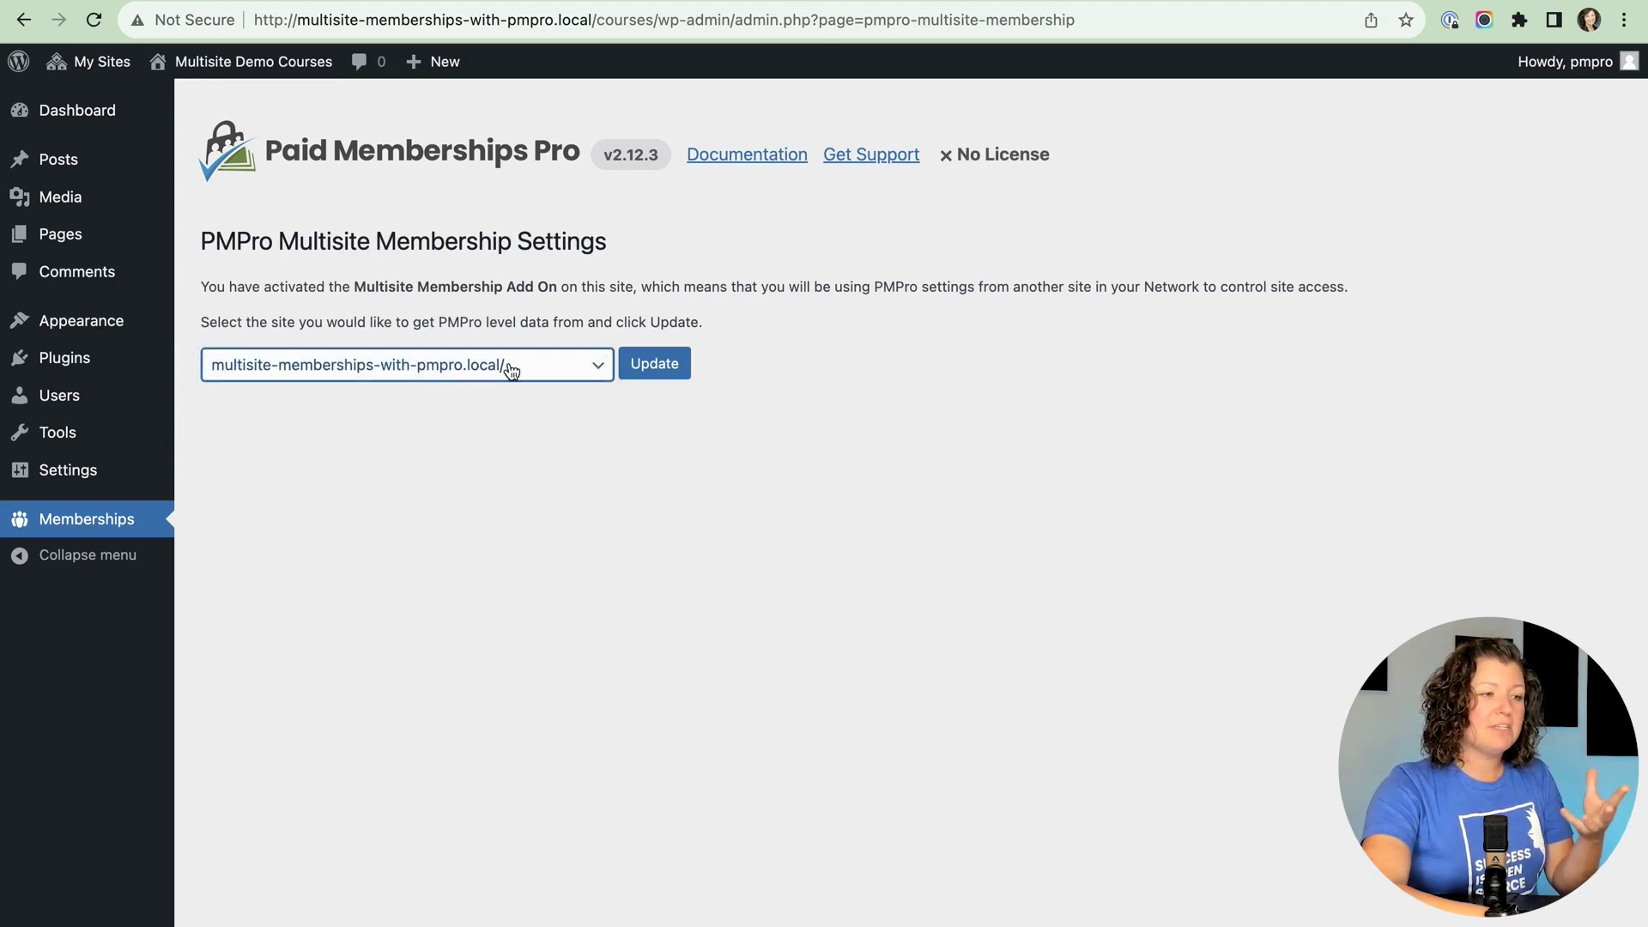
left_click(682, 364)
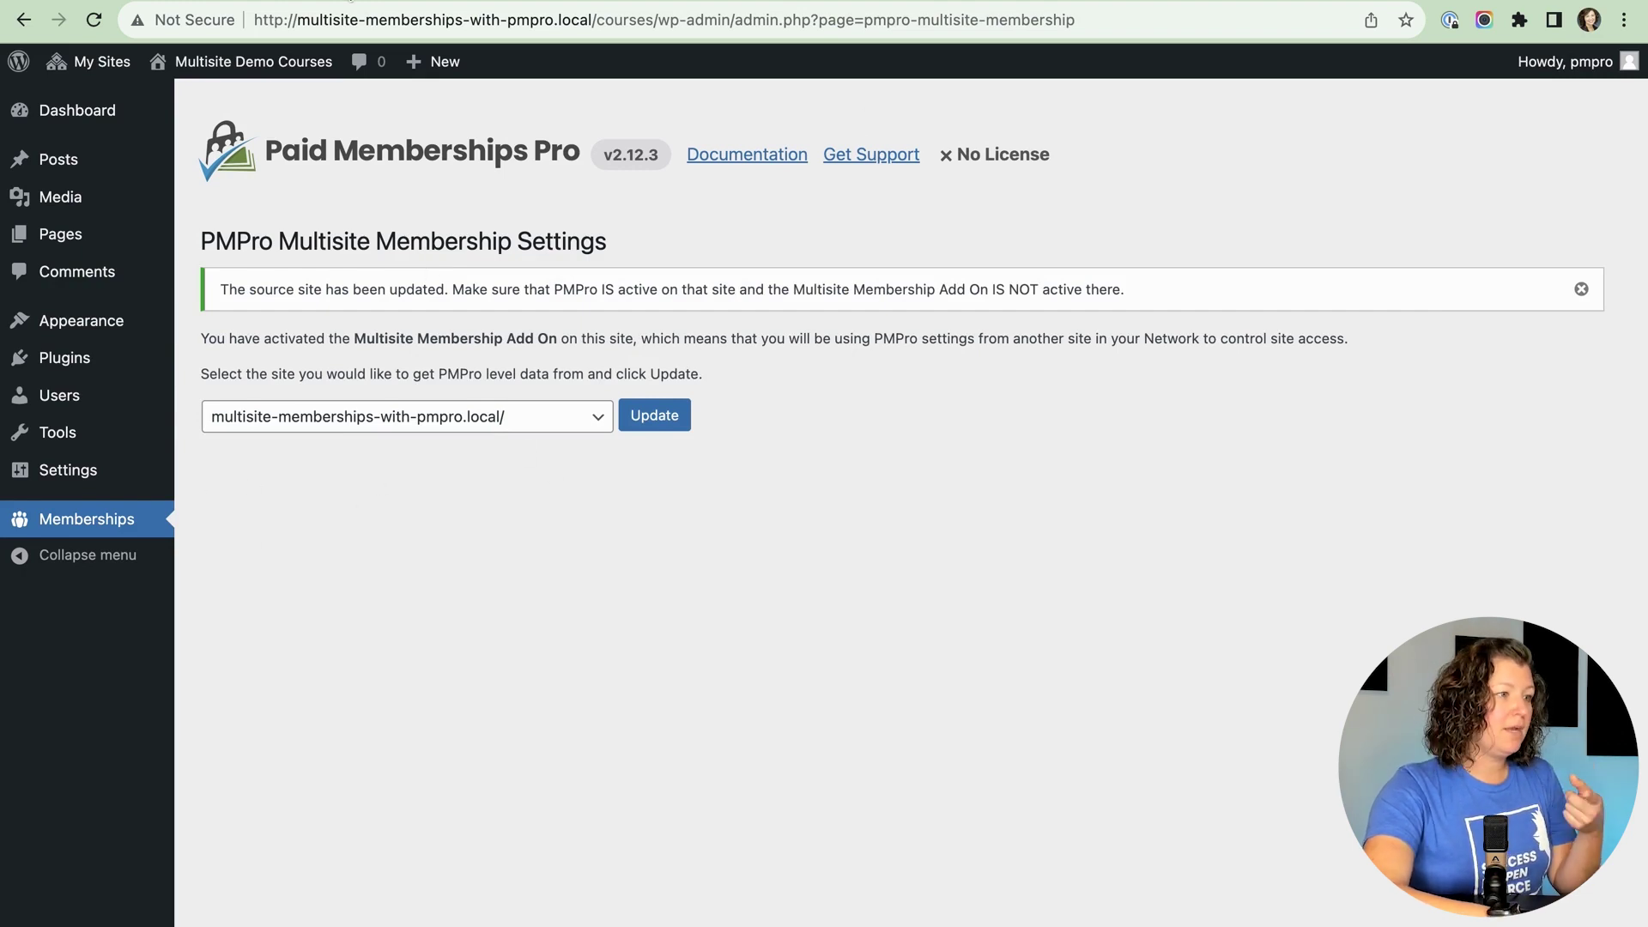
Step: Set the Community Site's level source to multisite-memberships-with-pmpro.local/ in a new tab, then return to checkout
mouse_move(86, 62)
mouse_move(245, 157)
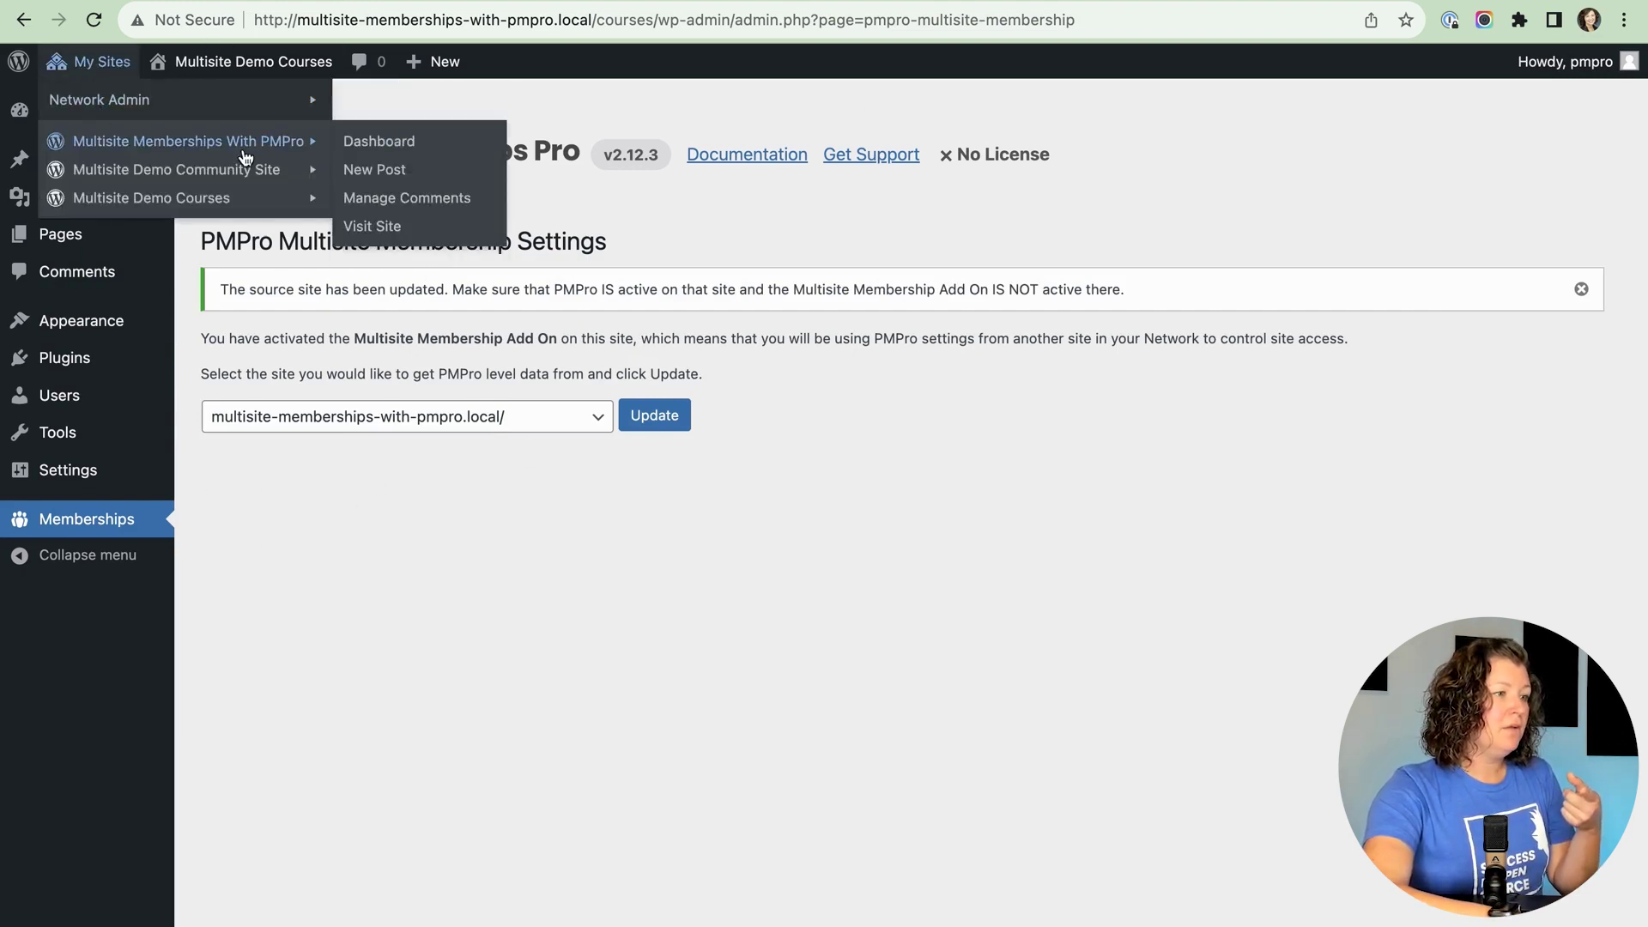
right_click(378, 170)
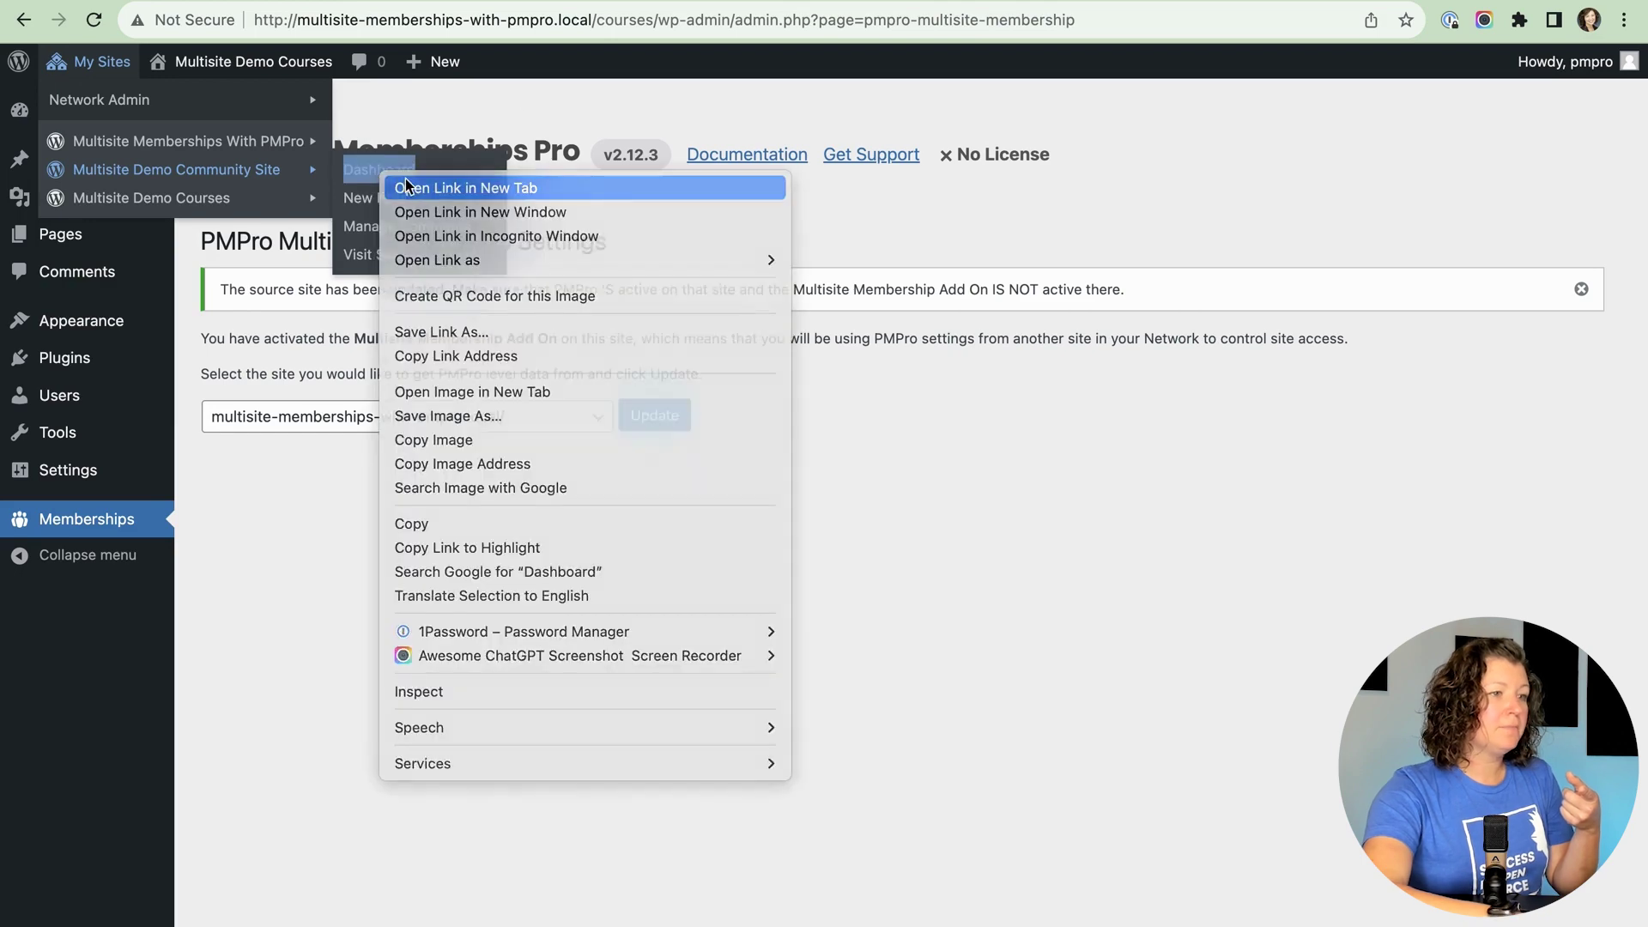
left_click(405, 187)
key("ctrl+Tab")
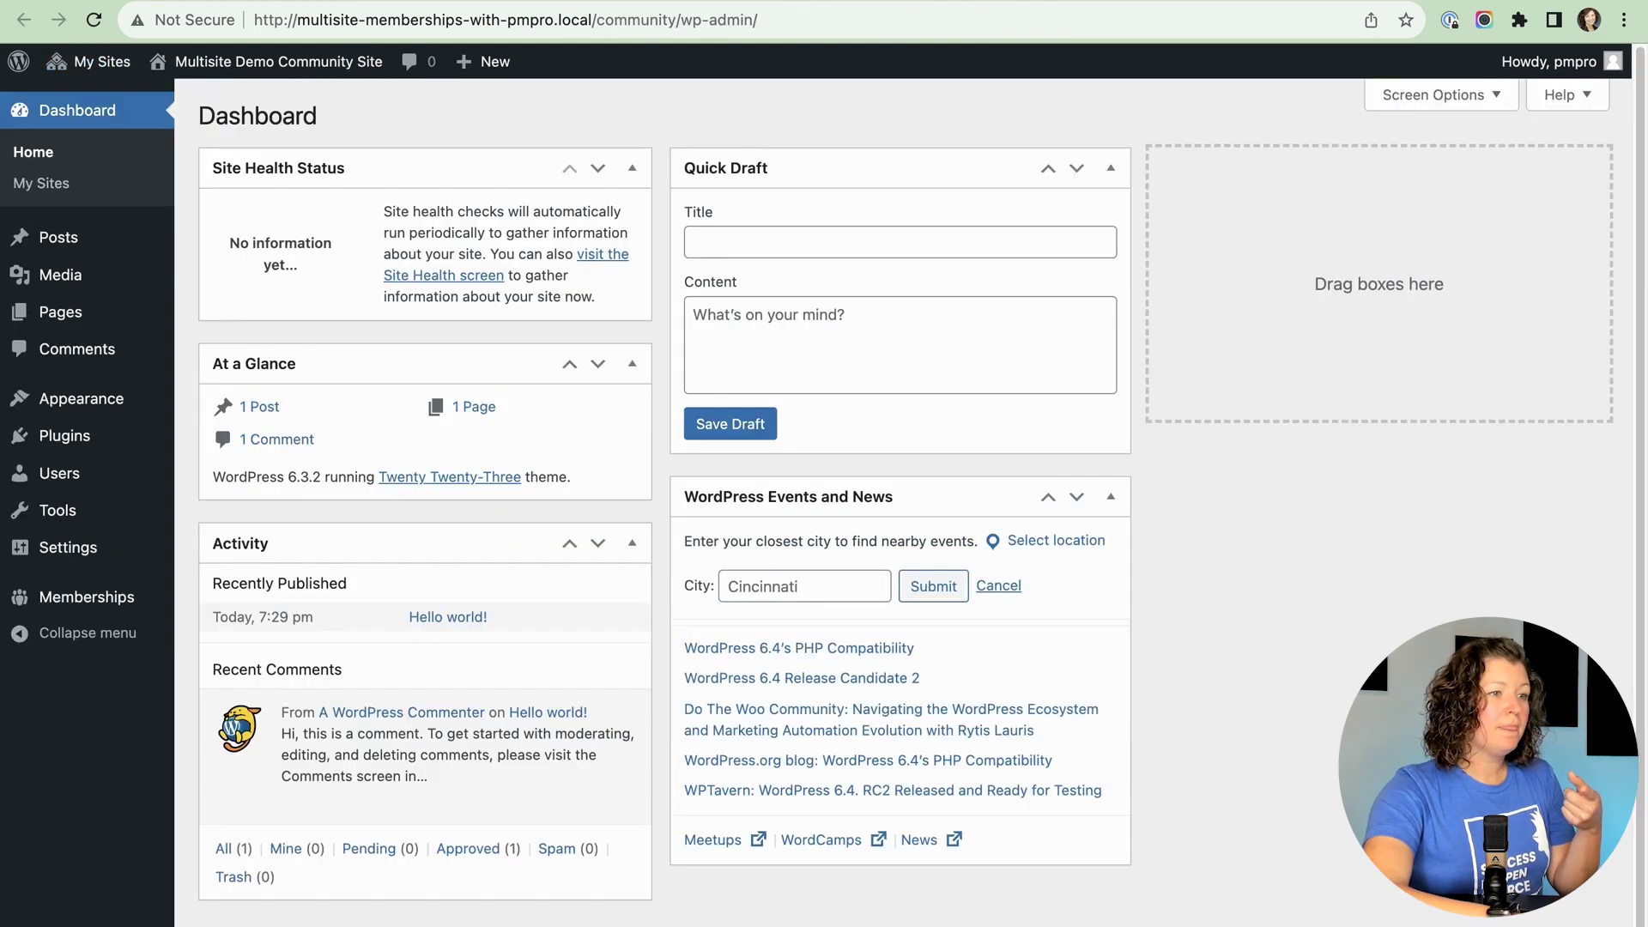
left_click(137, 600)
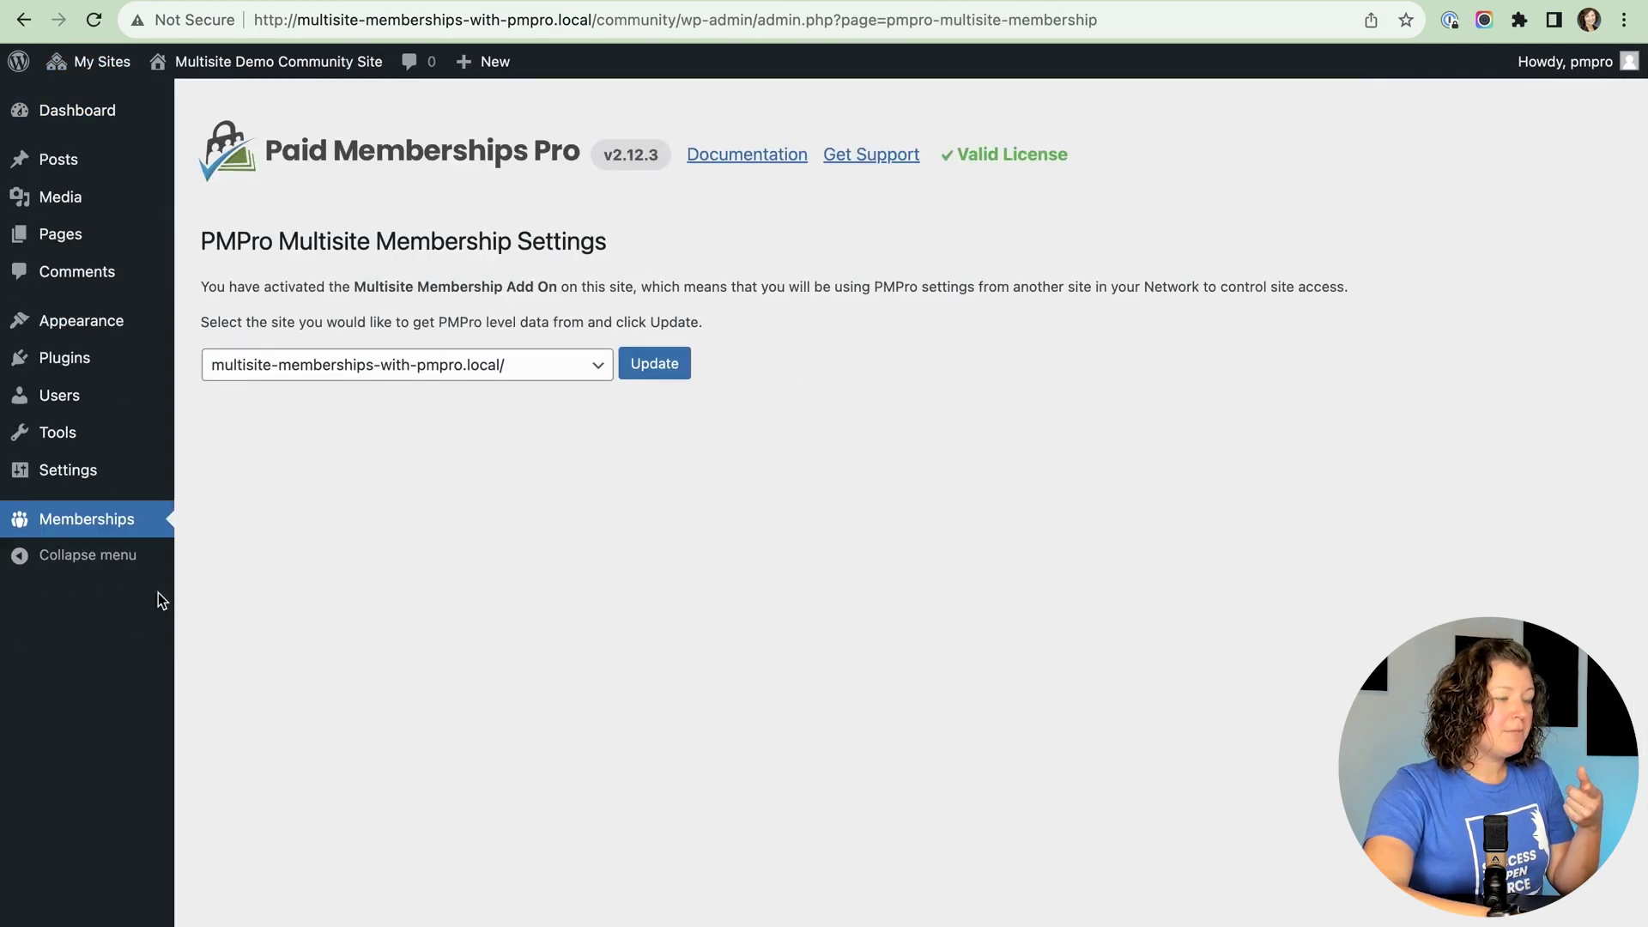
left_click(654, 370)
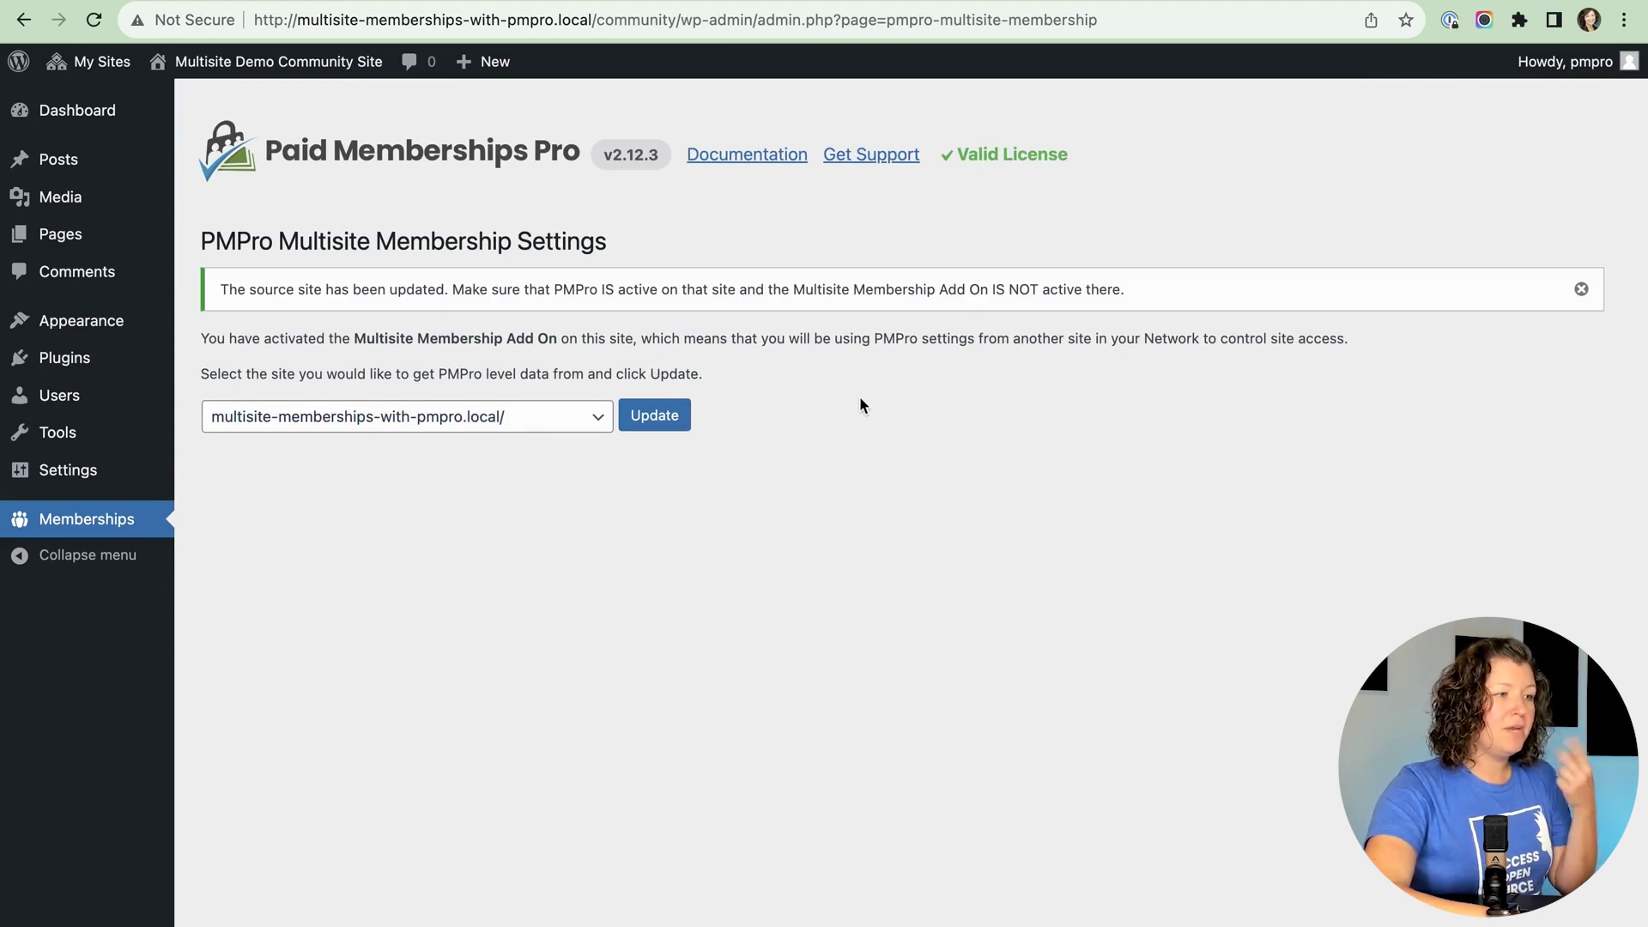
left_click(377, 10)
Step: Require the Multisite level on the main site's Hello world! post, update it, and view it
mouse_move(337, 91)
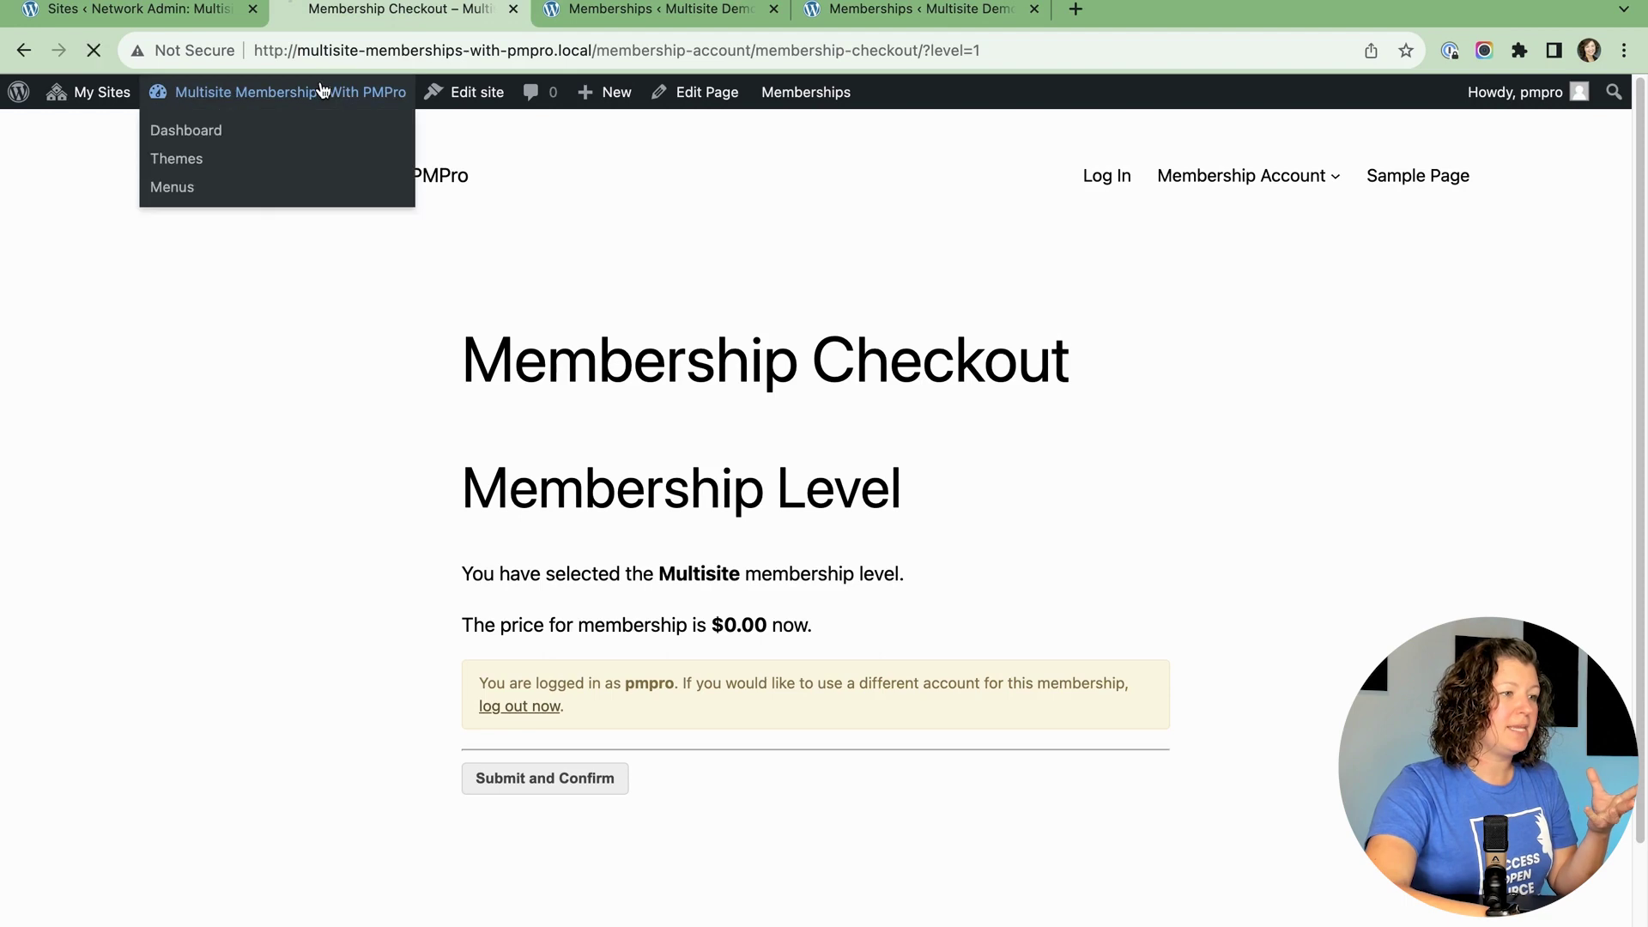
left_click(184, 127)
left_click(63, 232)
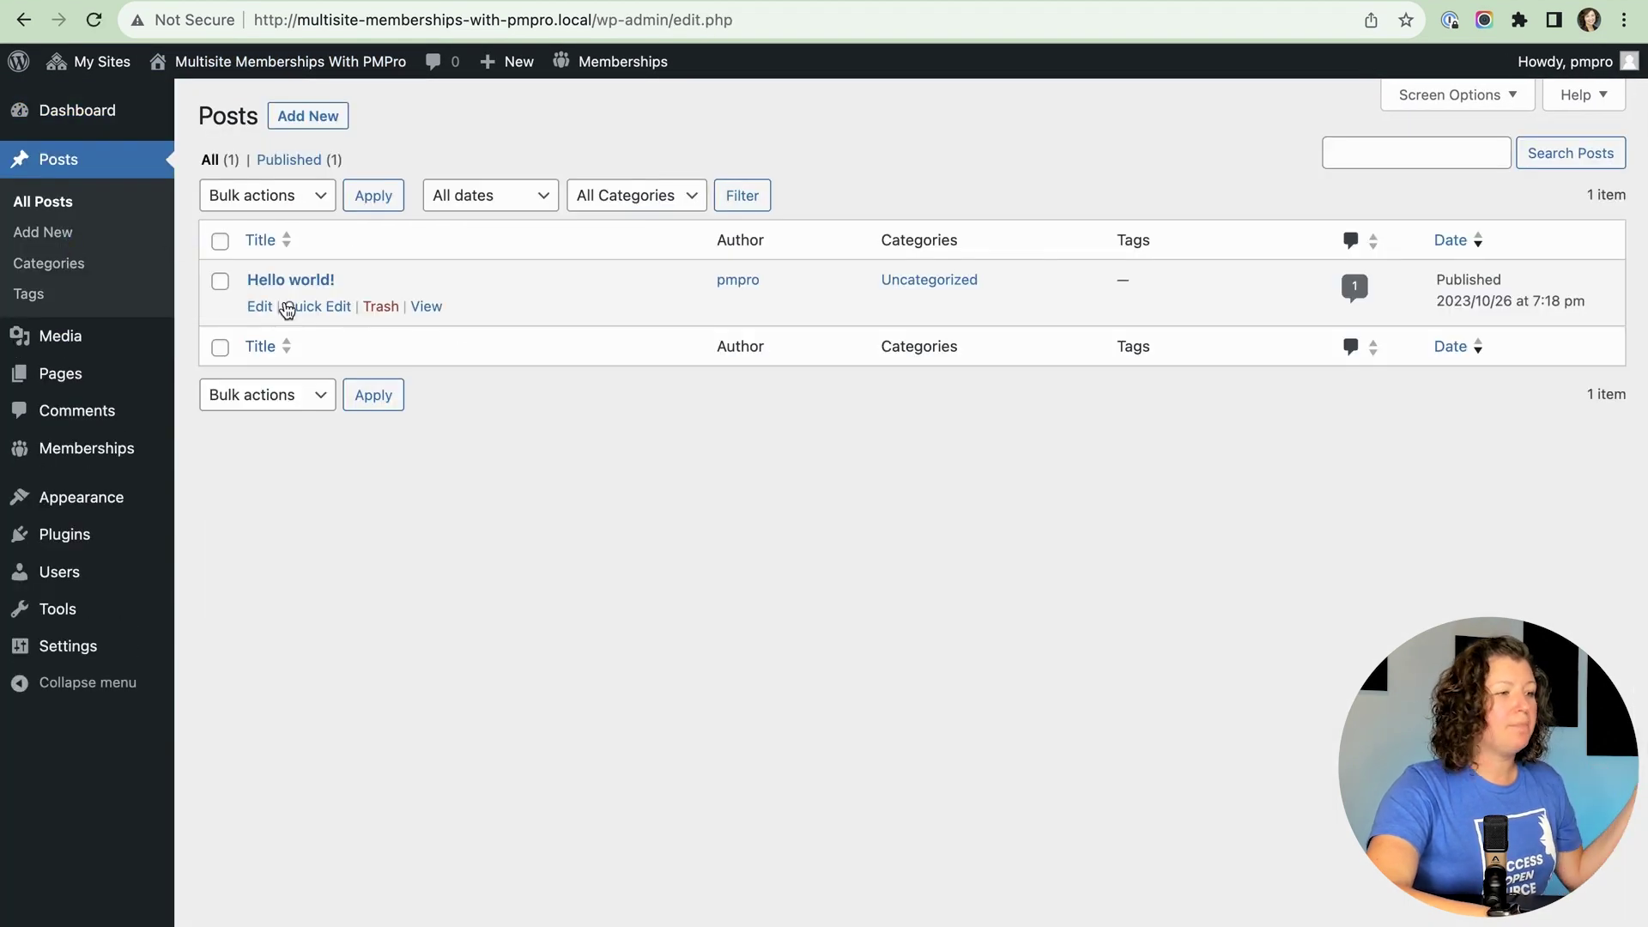
left_click(256, 306)
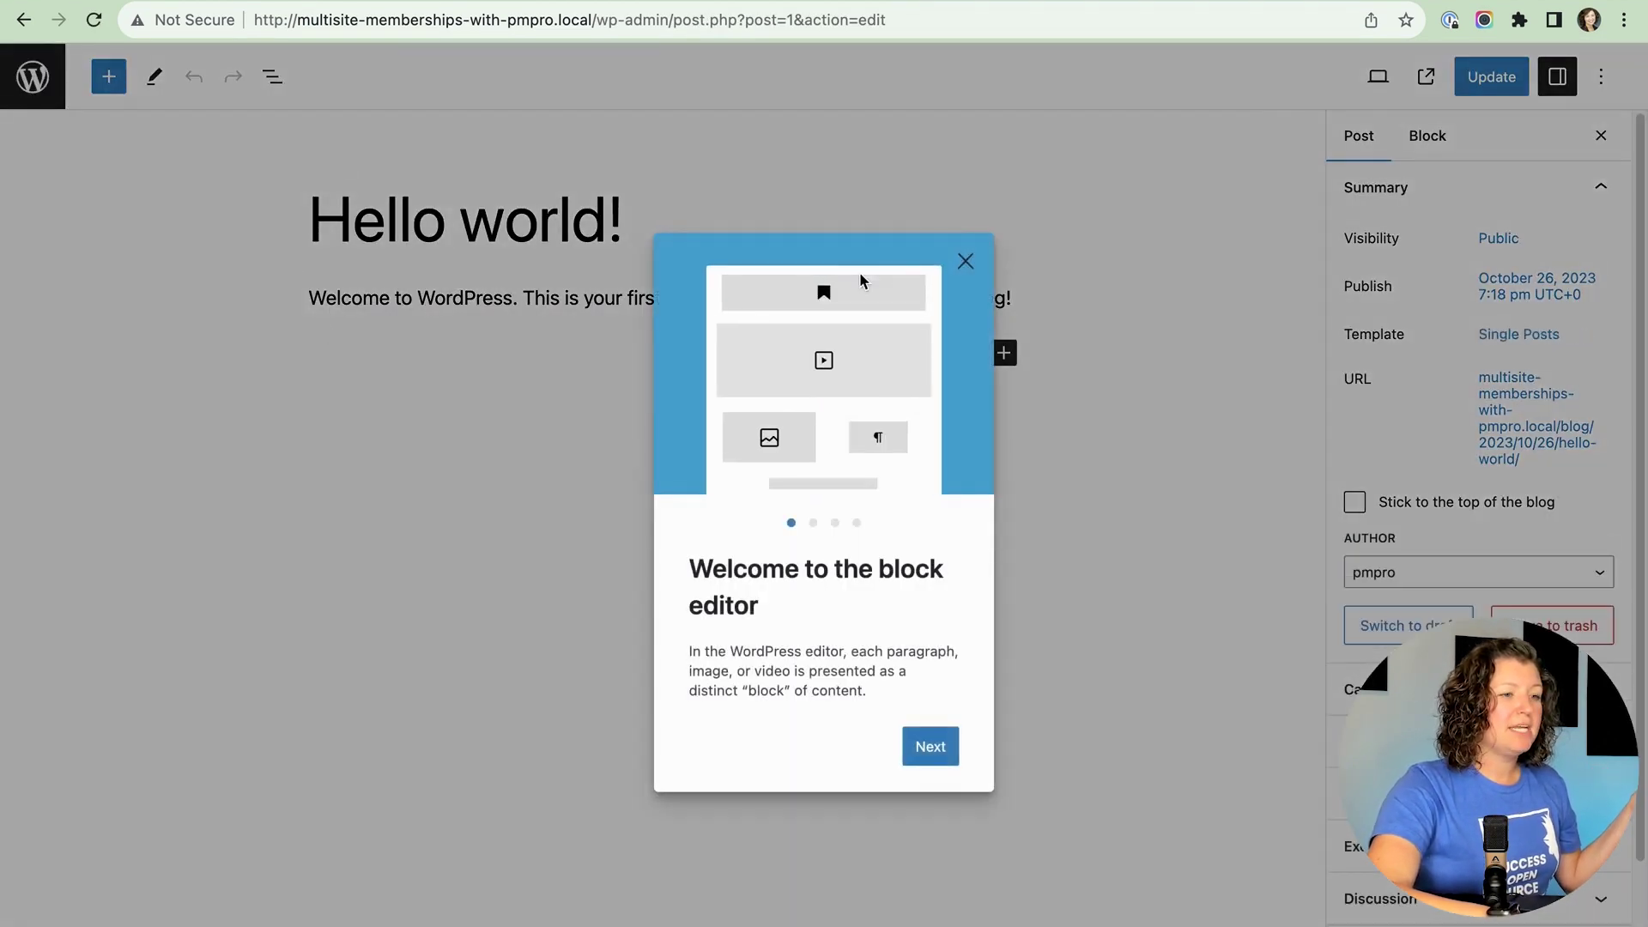
left_click(964, 261)
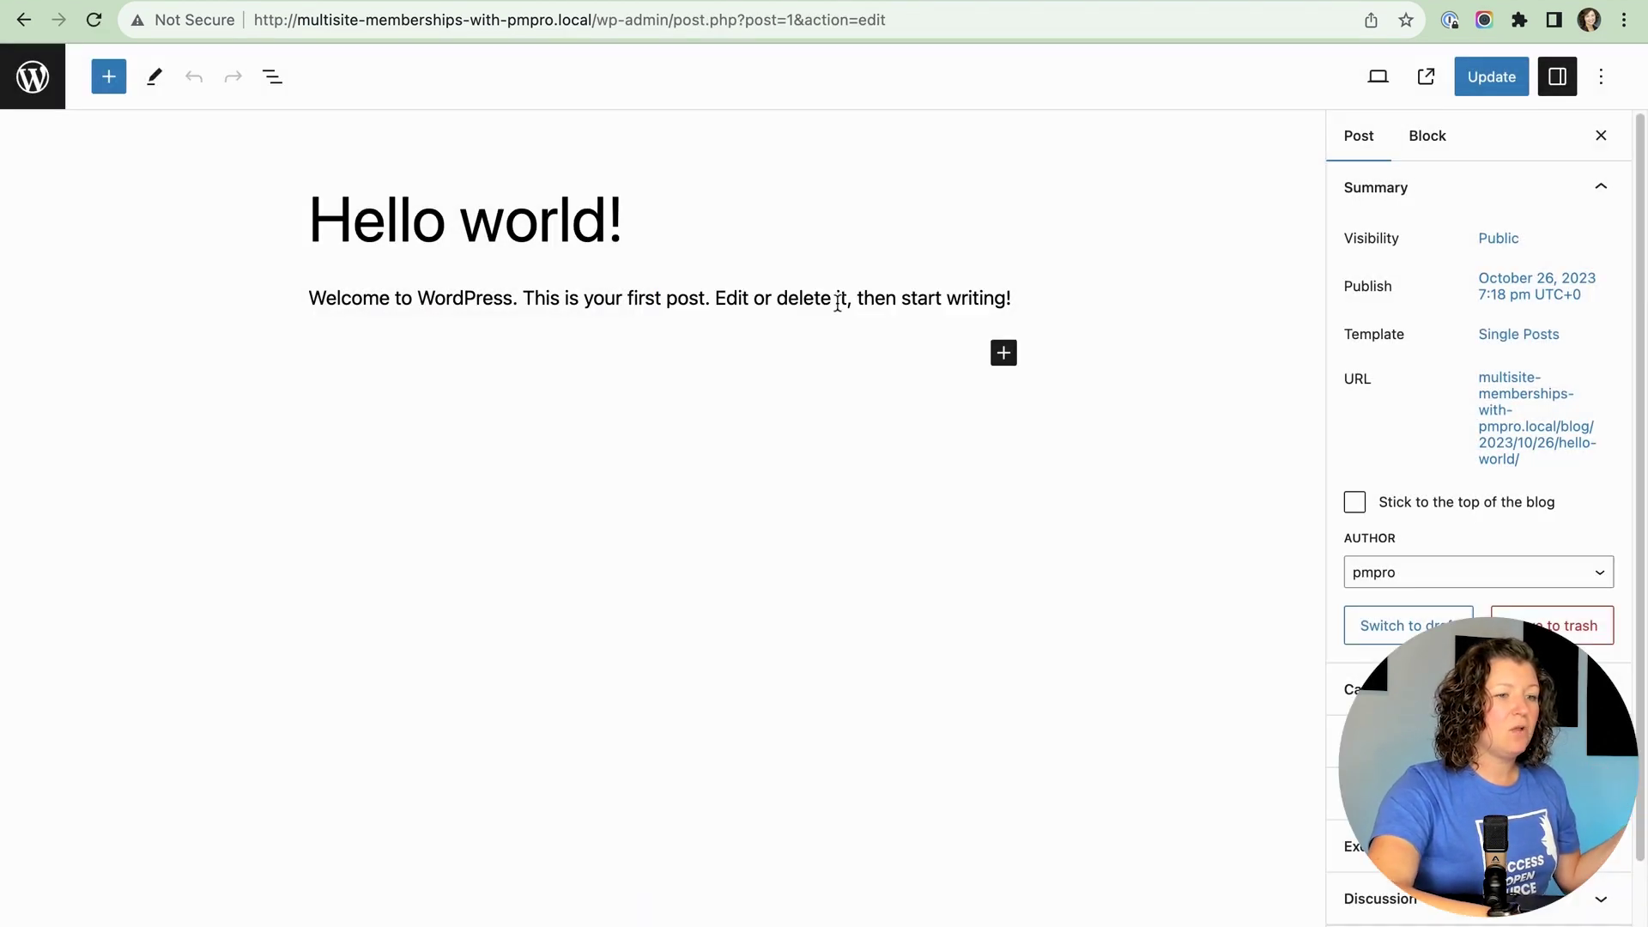
left_click(1537, 188)
left_click(1362, 554)
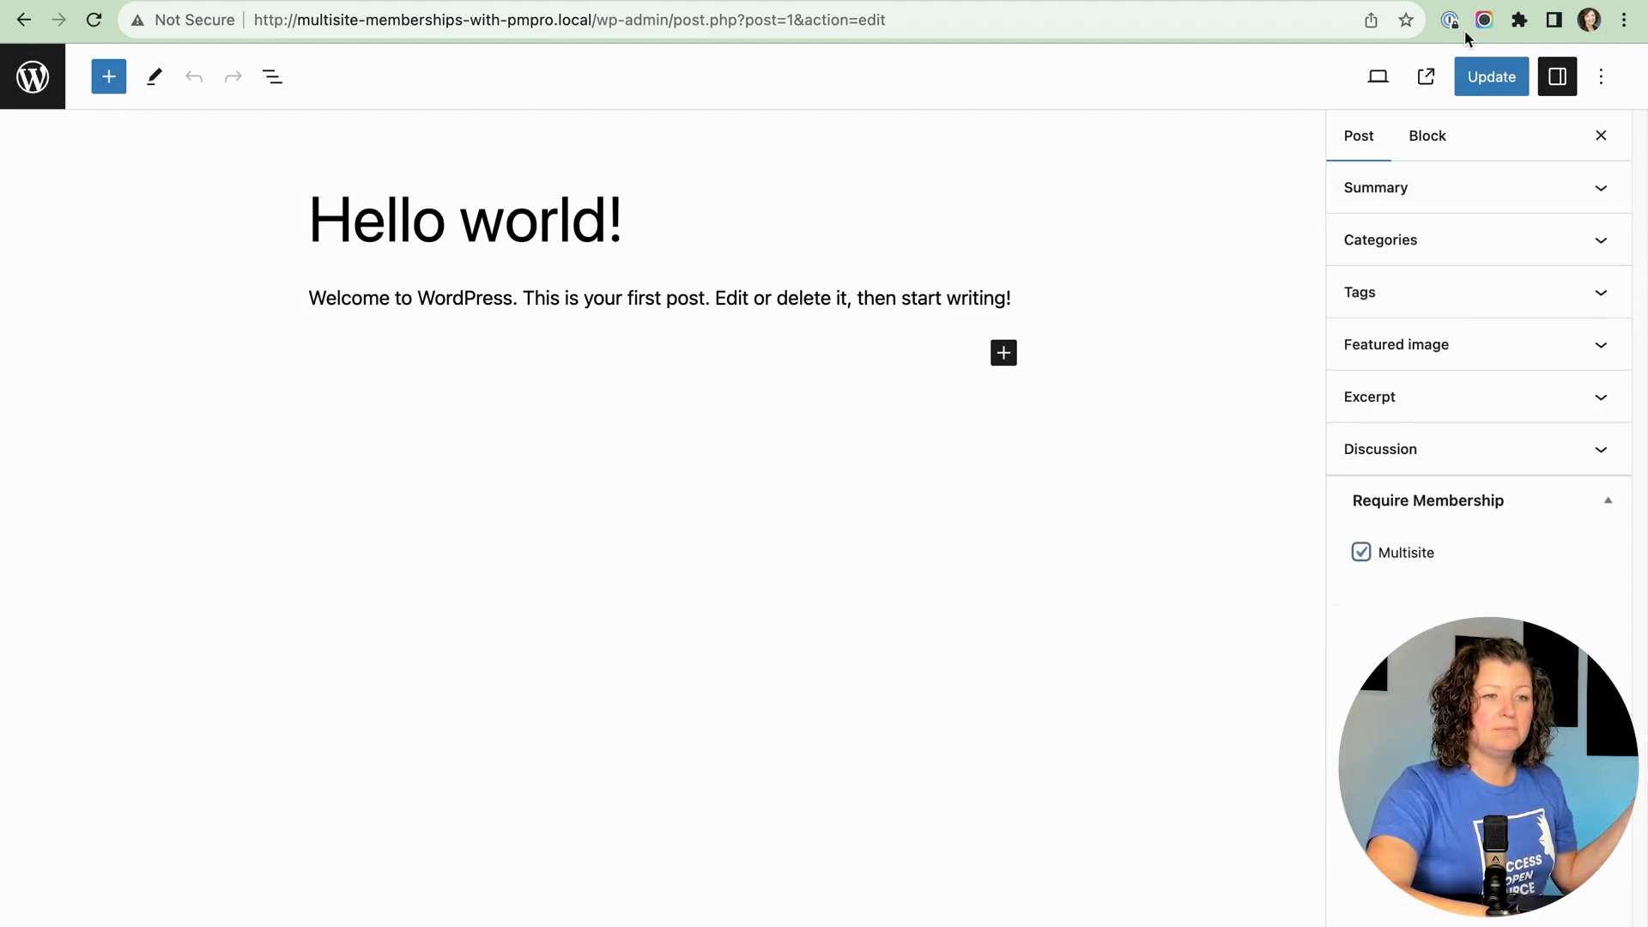
left_click(1491, 77)
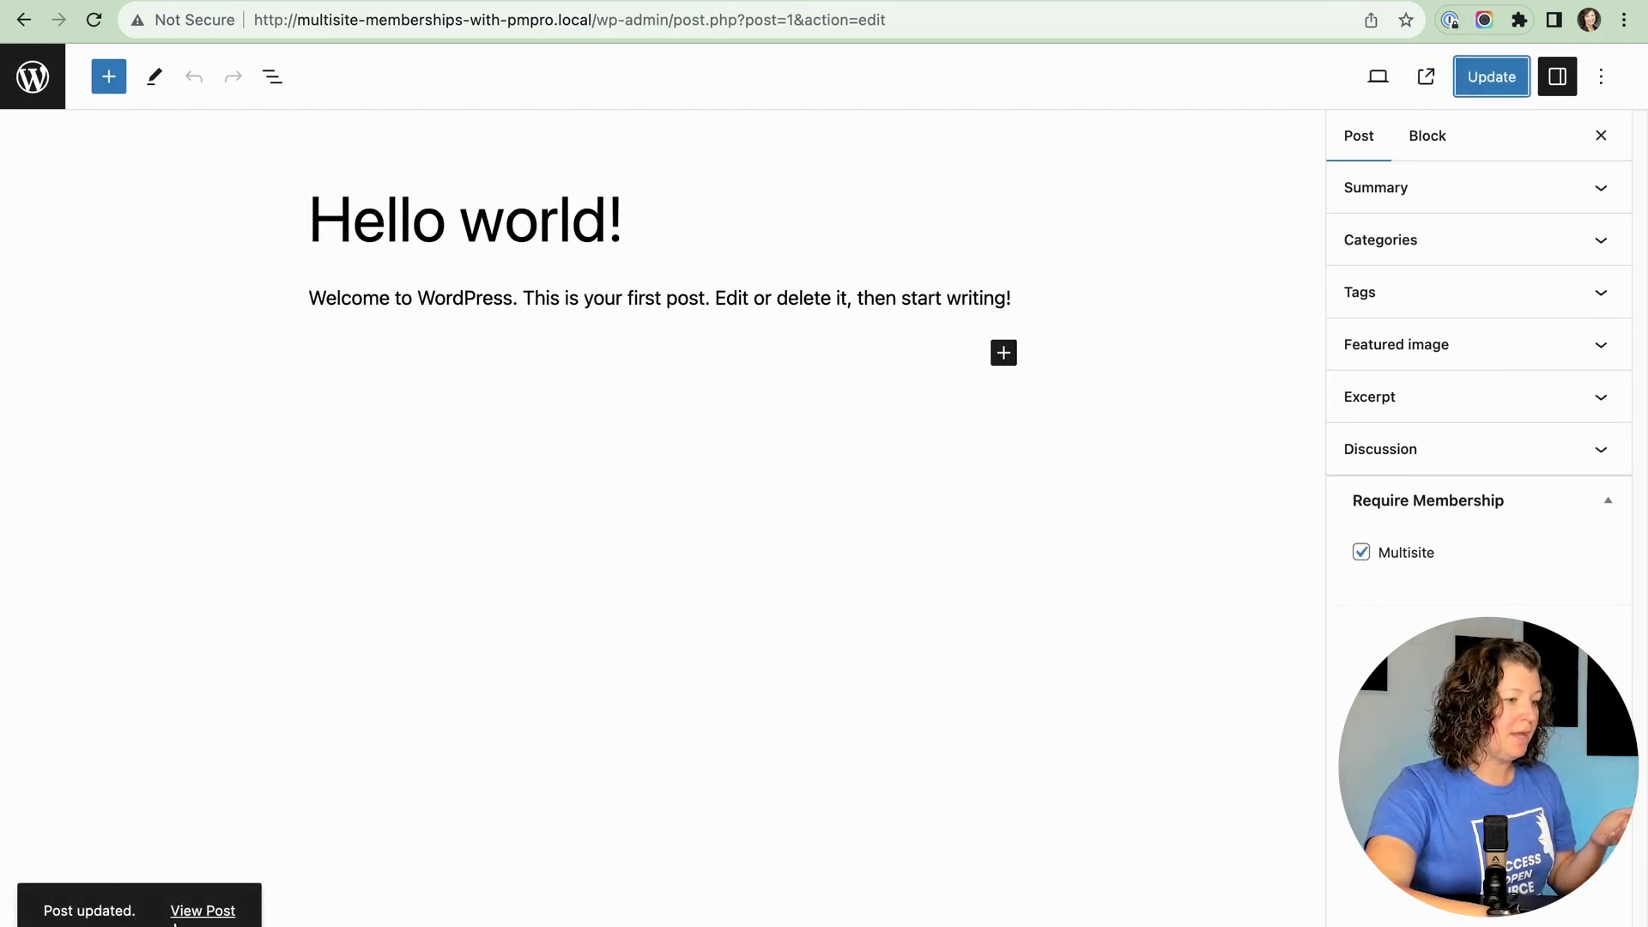
left_click(214, 909)
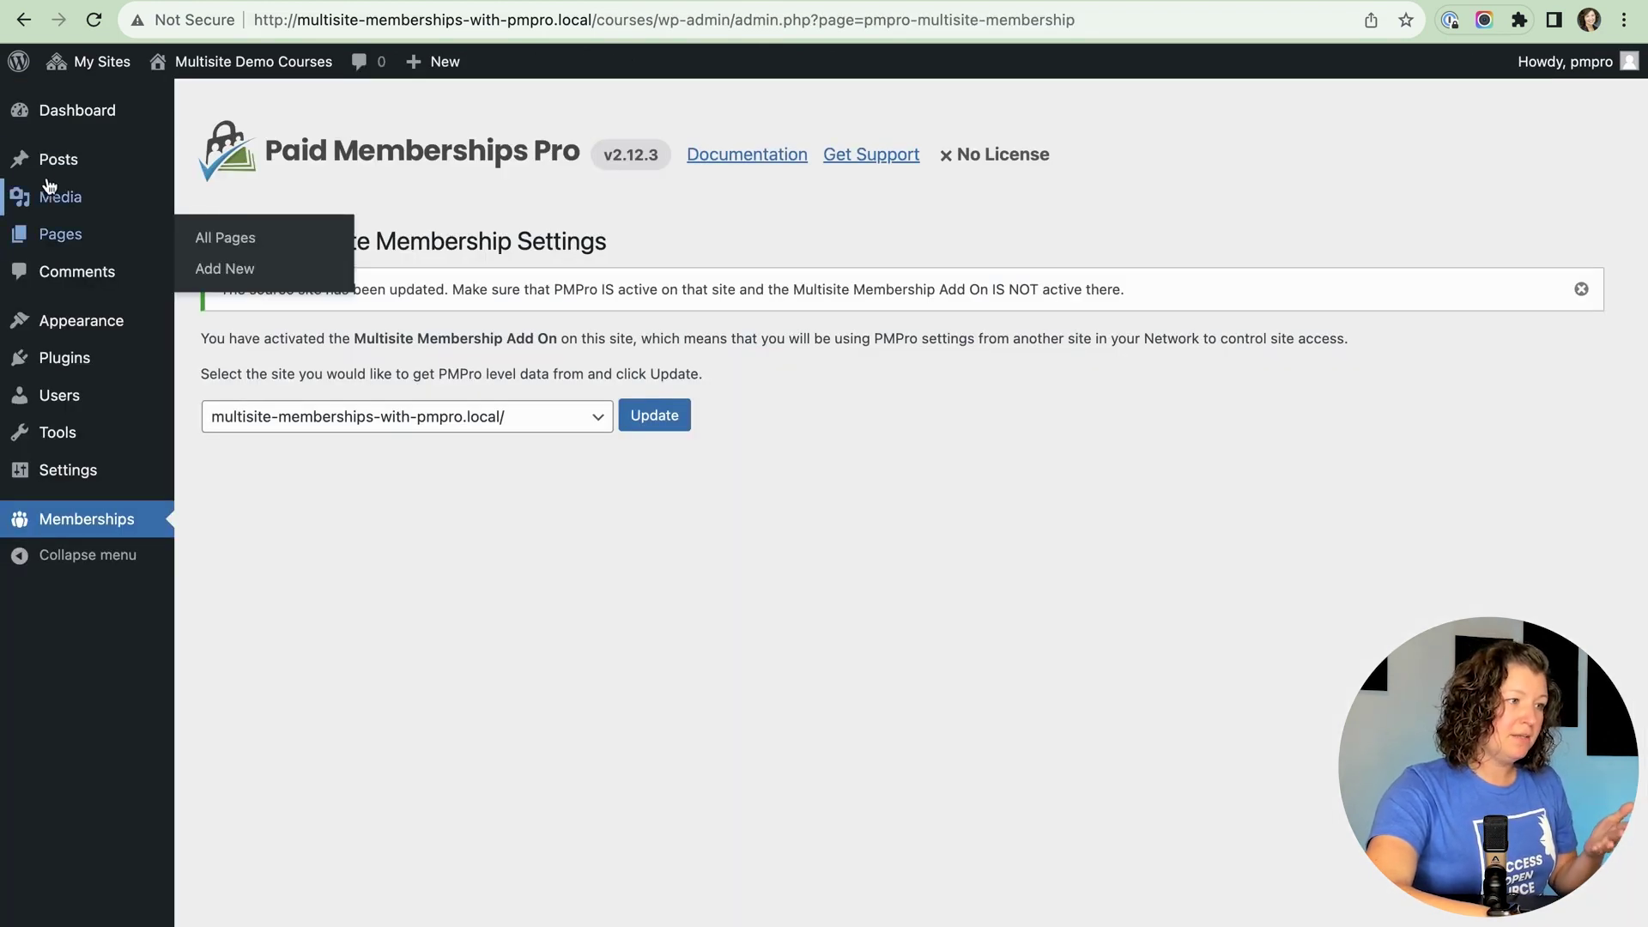
Step: Start a new courses-site post titled 'Course Site Post'
left_click(52, 167)
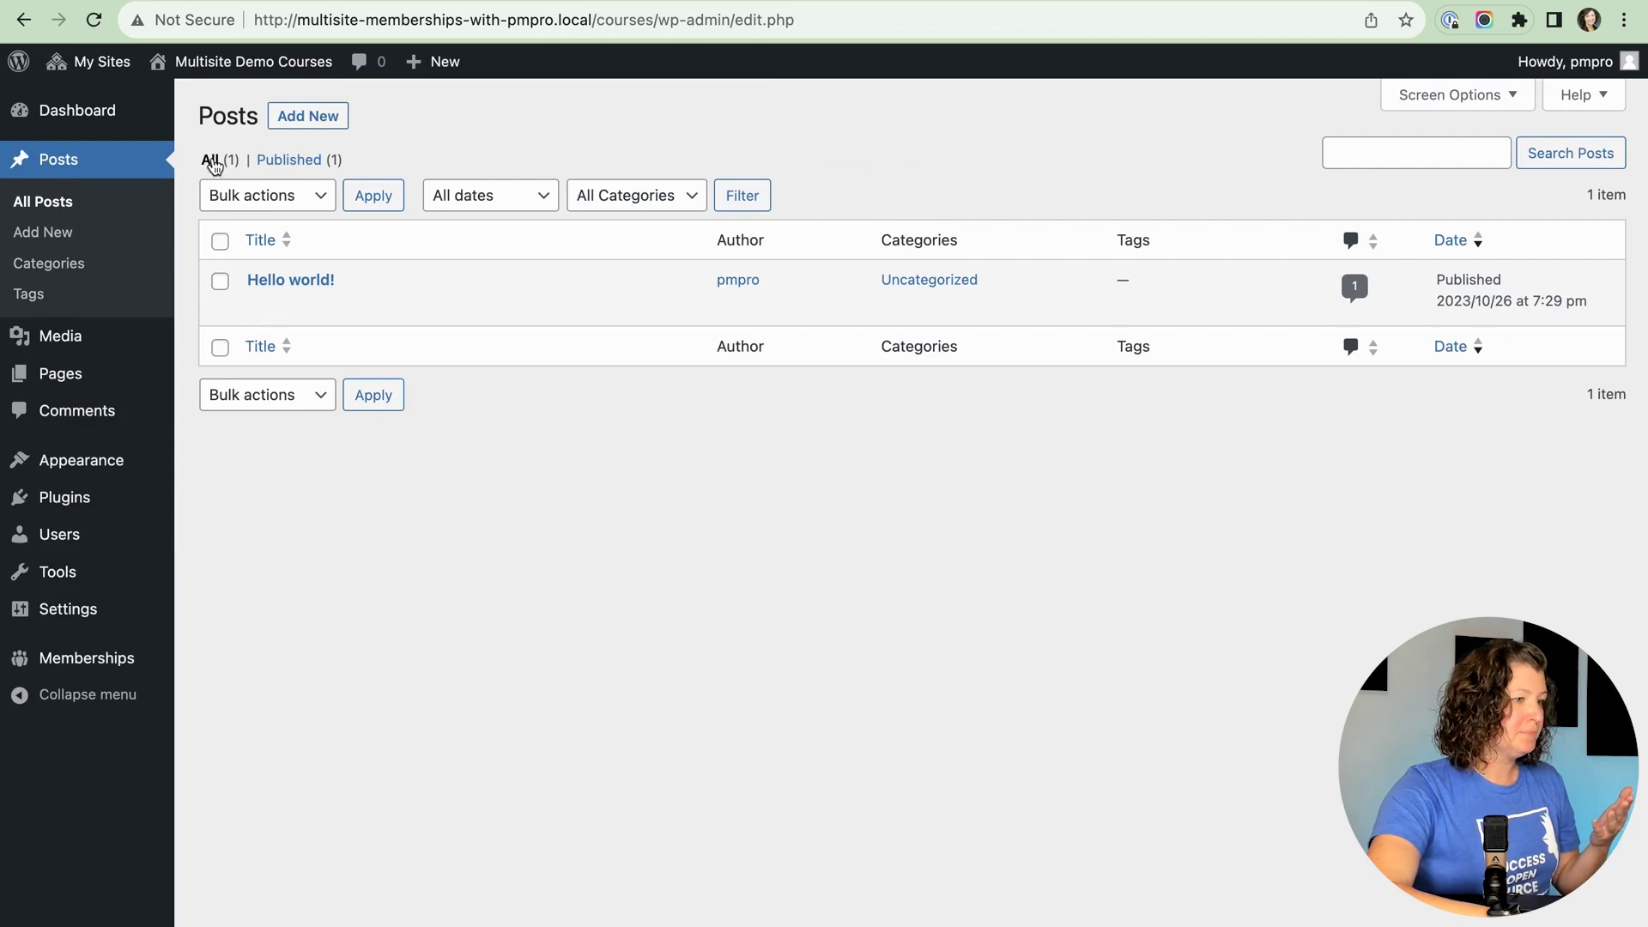
left_click(326, 118)
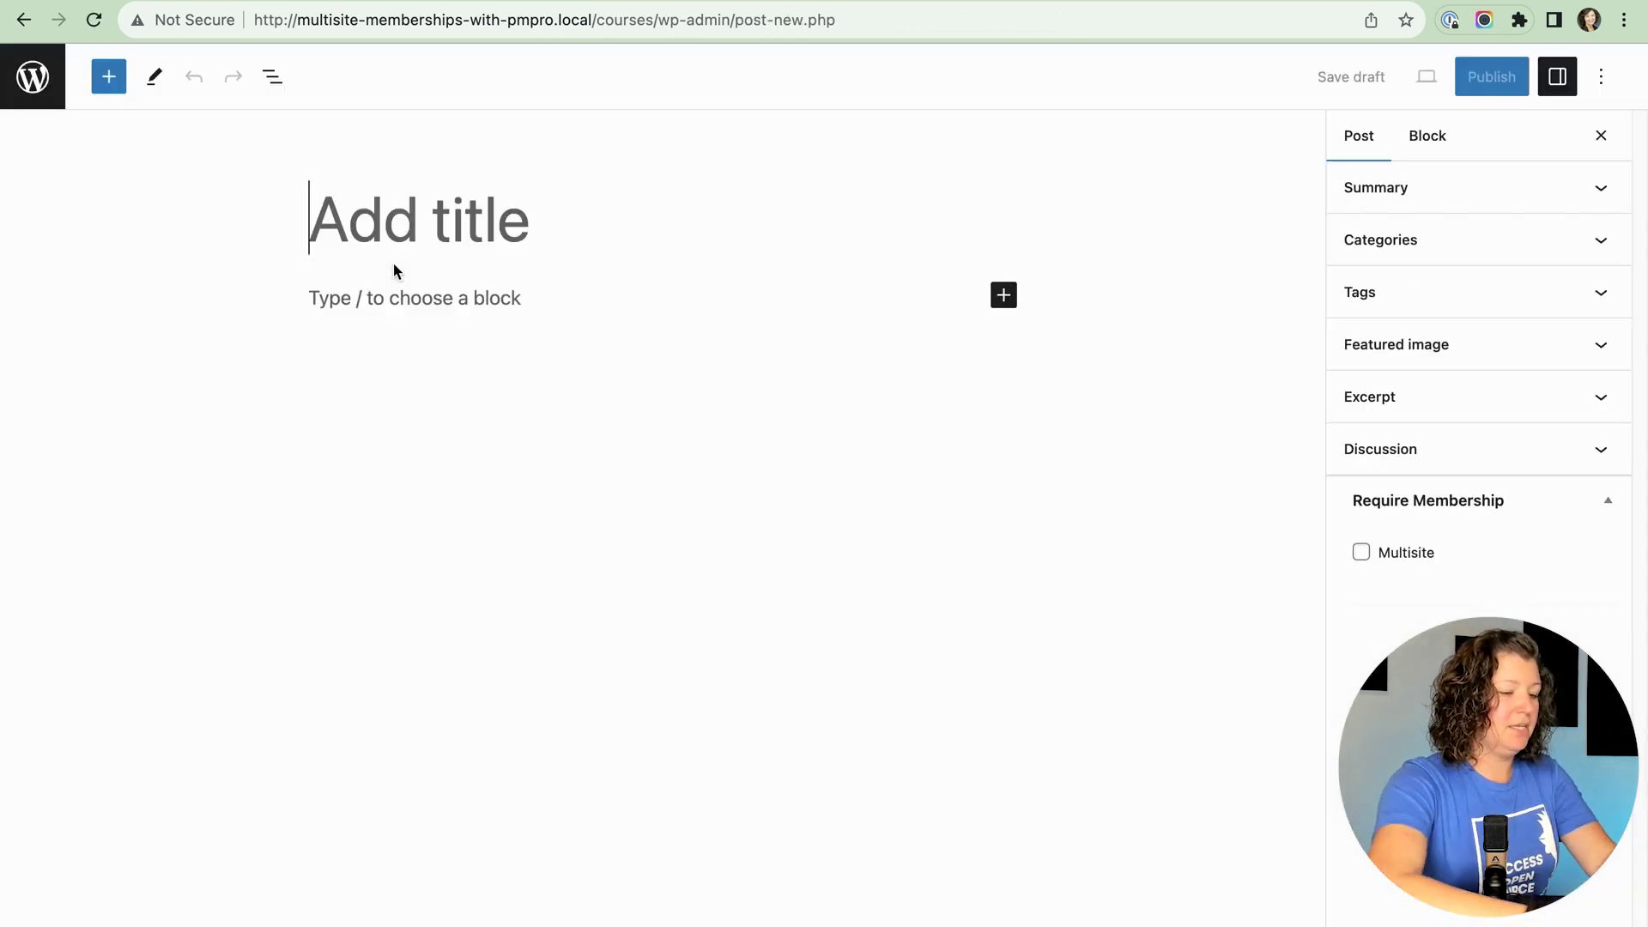
type("Course Site")
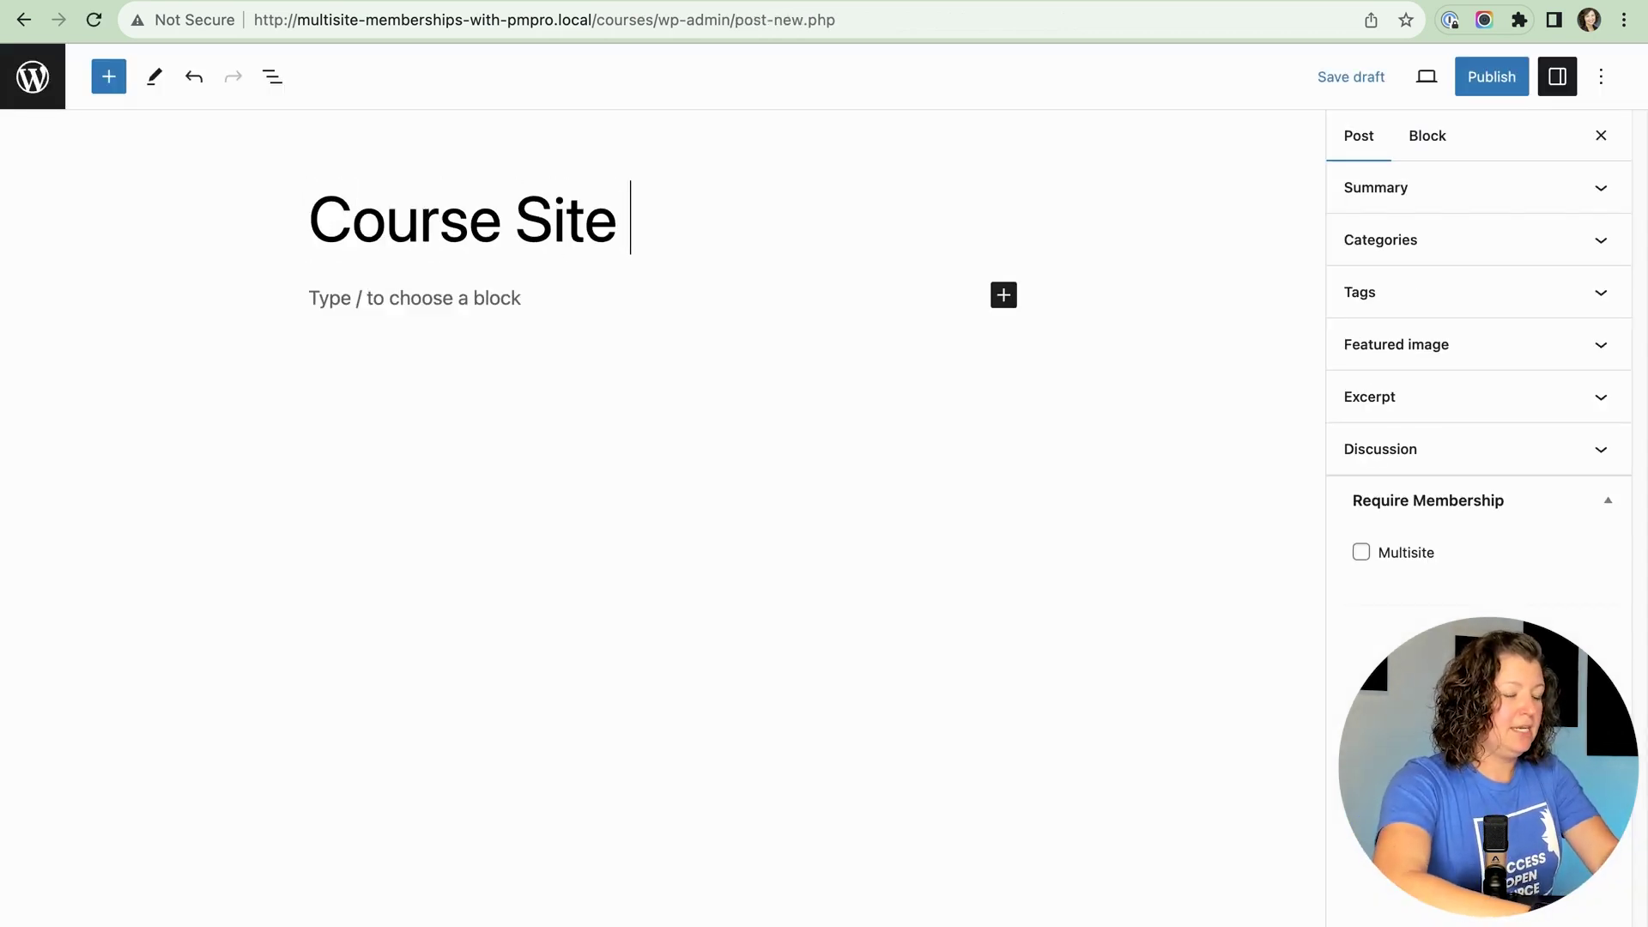
type("Post")
Step: Write a public paragraph, a Read More break, then the private paragraph 'This is private content.'
left_click(375, 326)
type("Thhi")
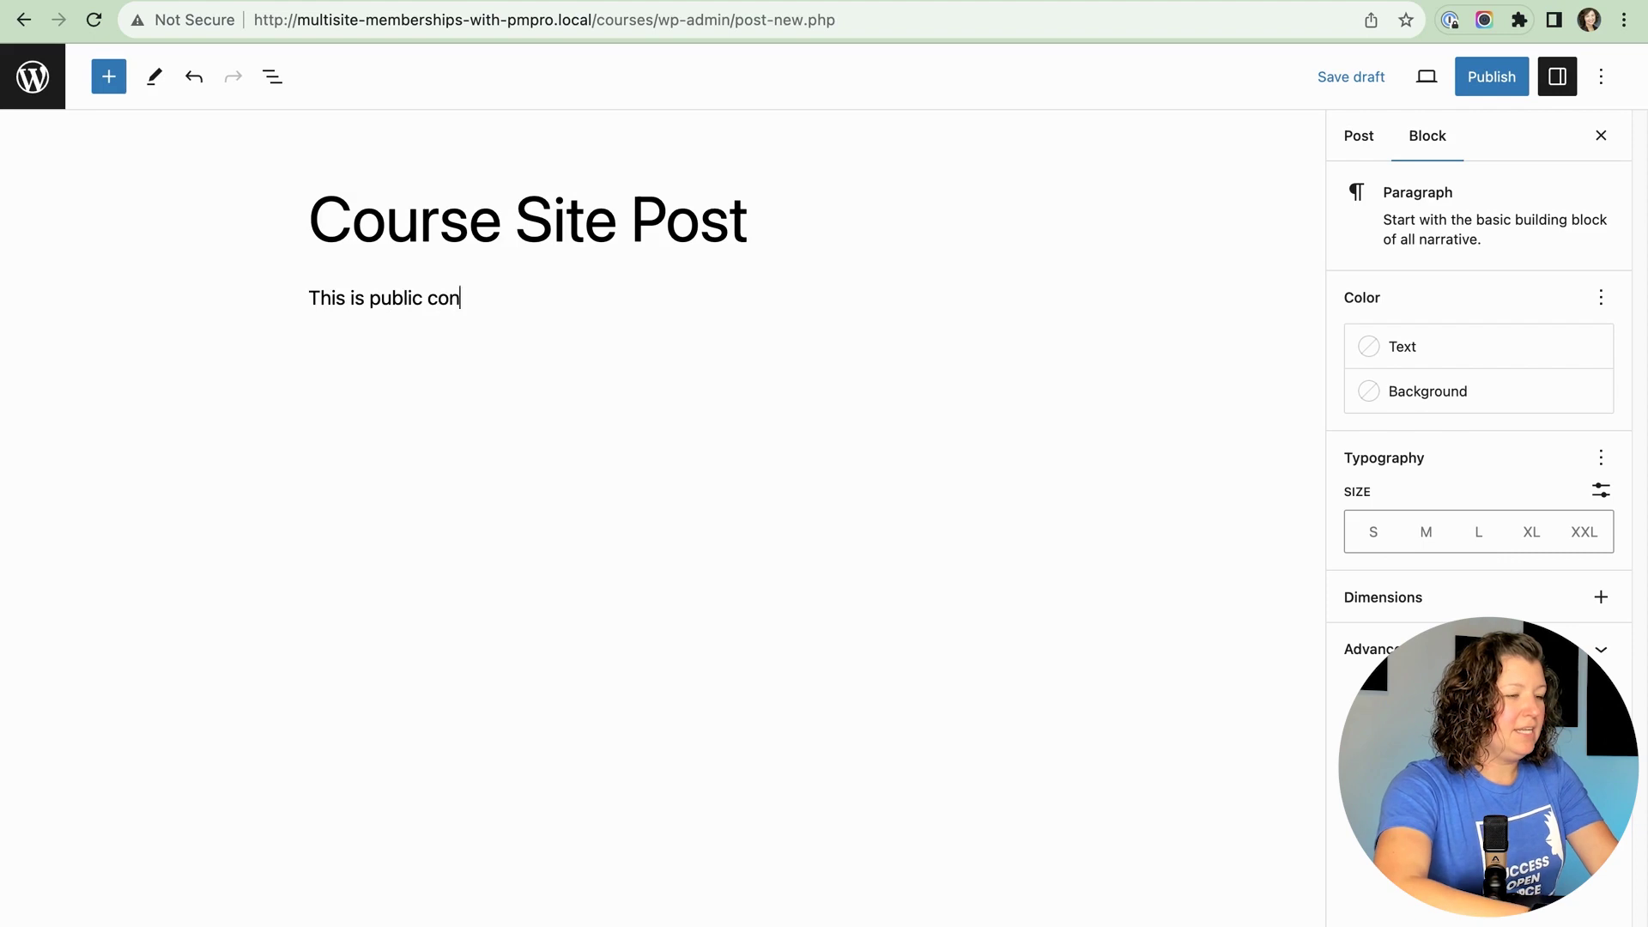
key("Return")
type("/more")
key("Return")
key("Return")
type("/")
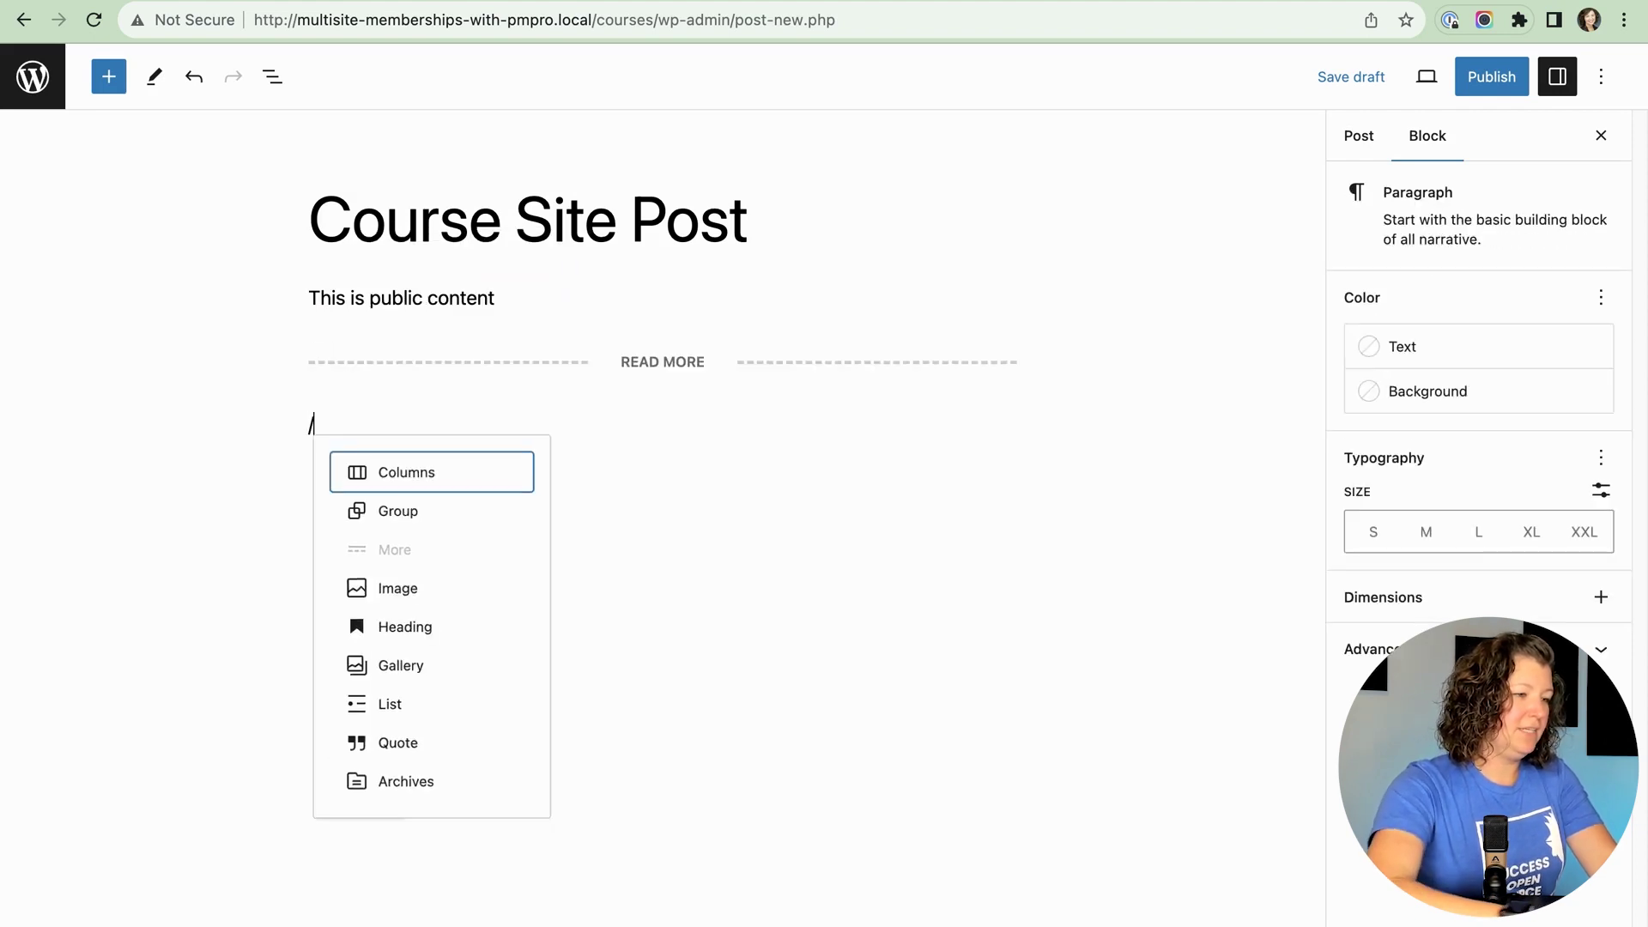
type("Th")
key("BackSpace")
key("BackSpace")
key("BackSpace")
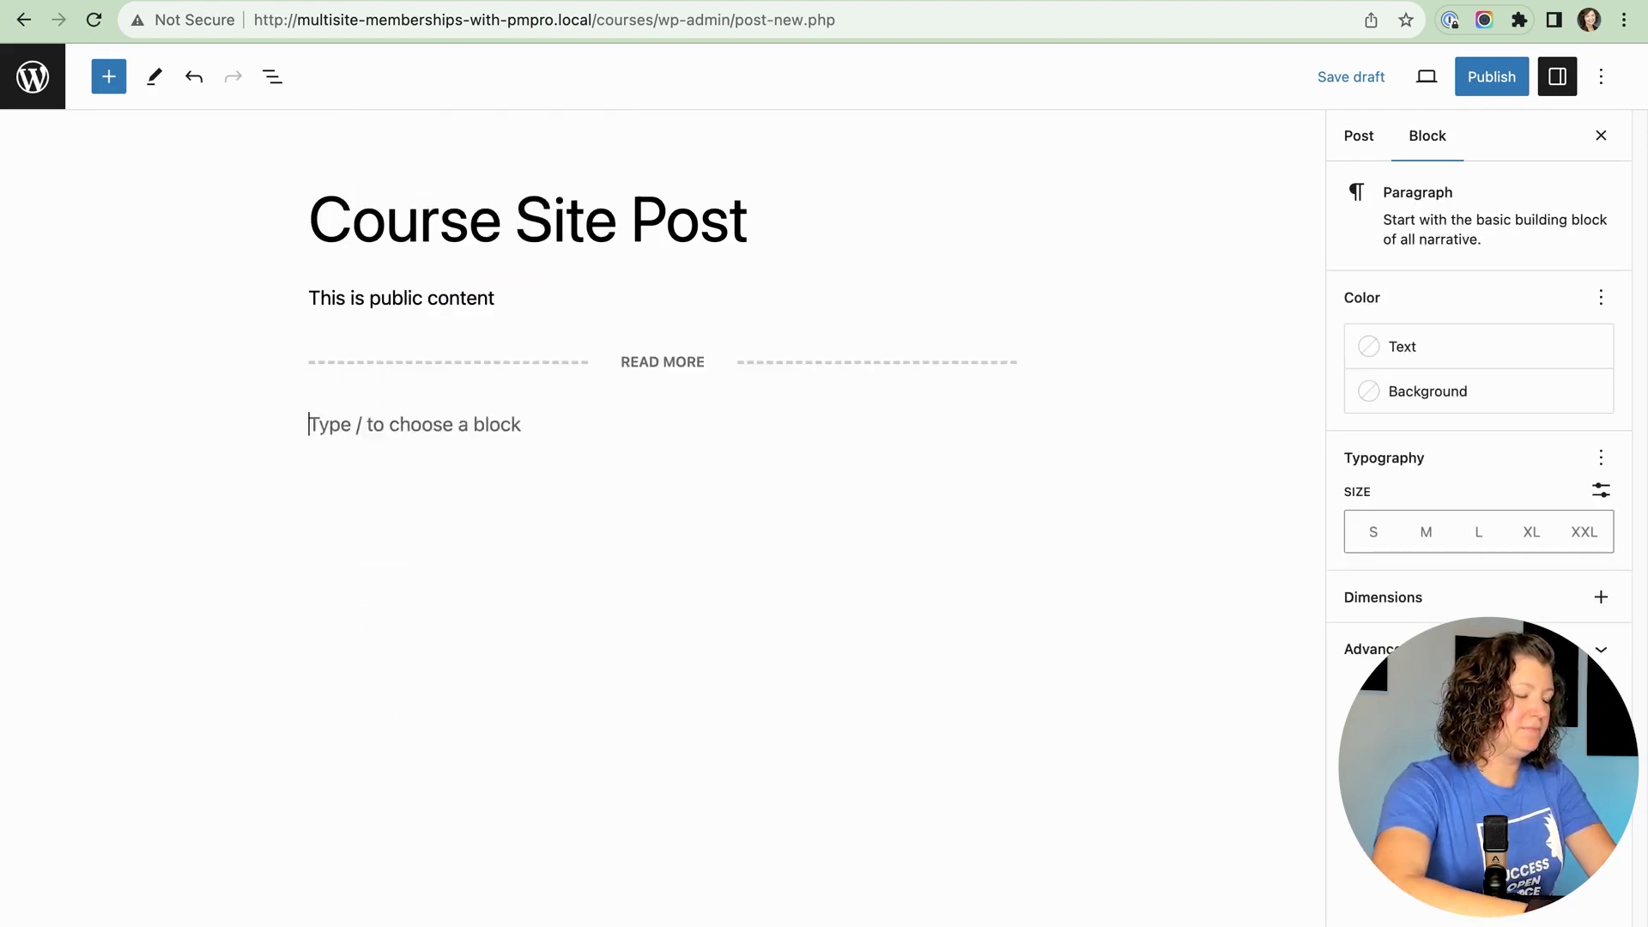
type("This is")
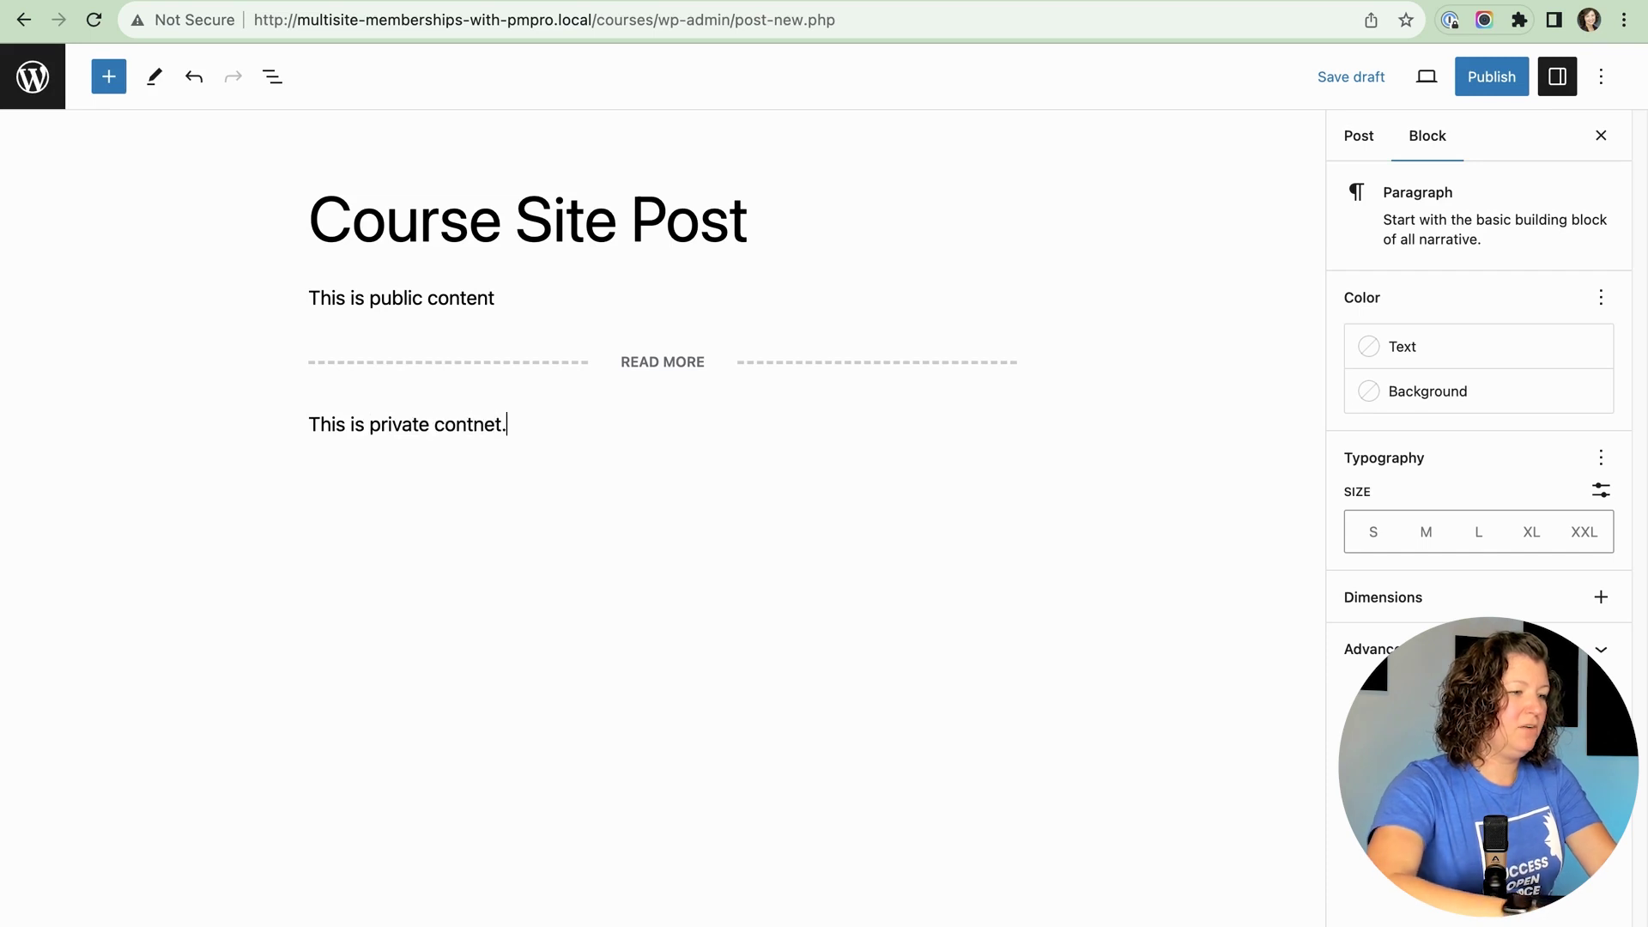
type(" private contnet.")
key("BackSpace")
key("BackSpace")
key("BackSpace")
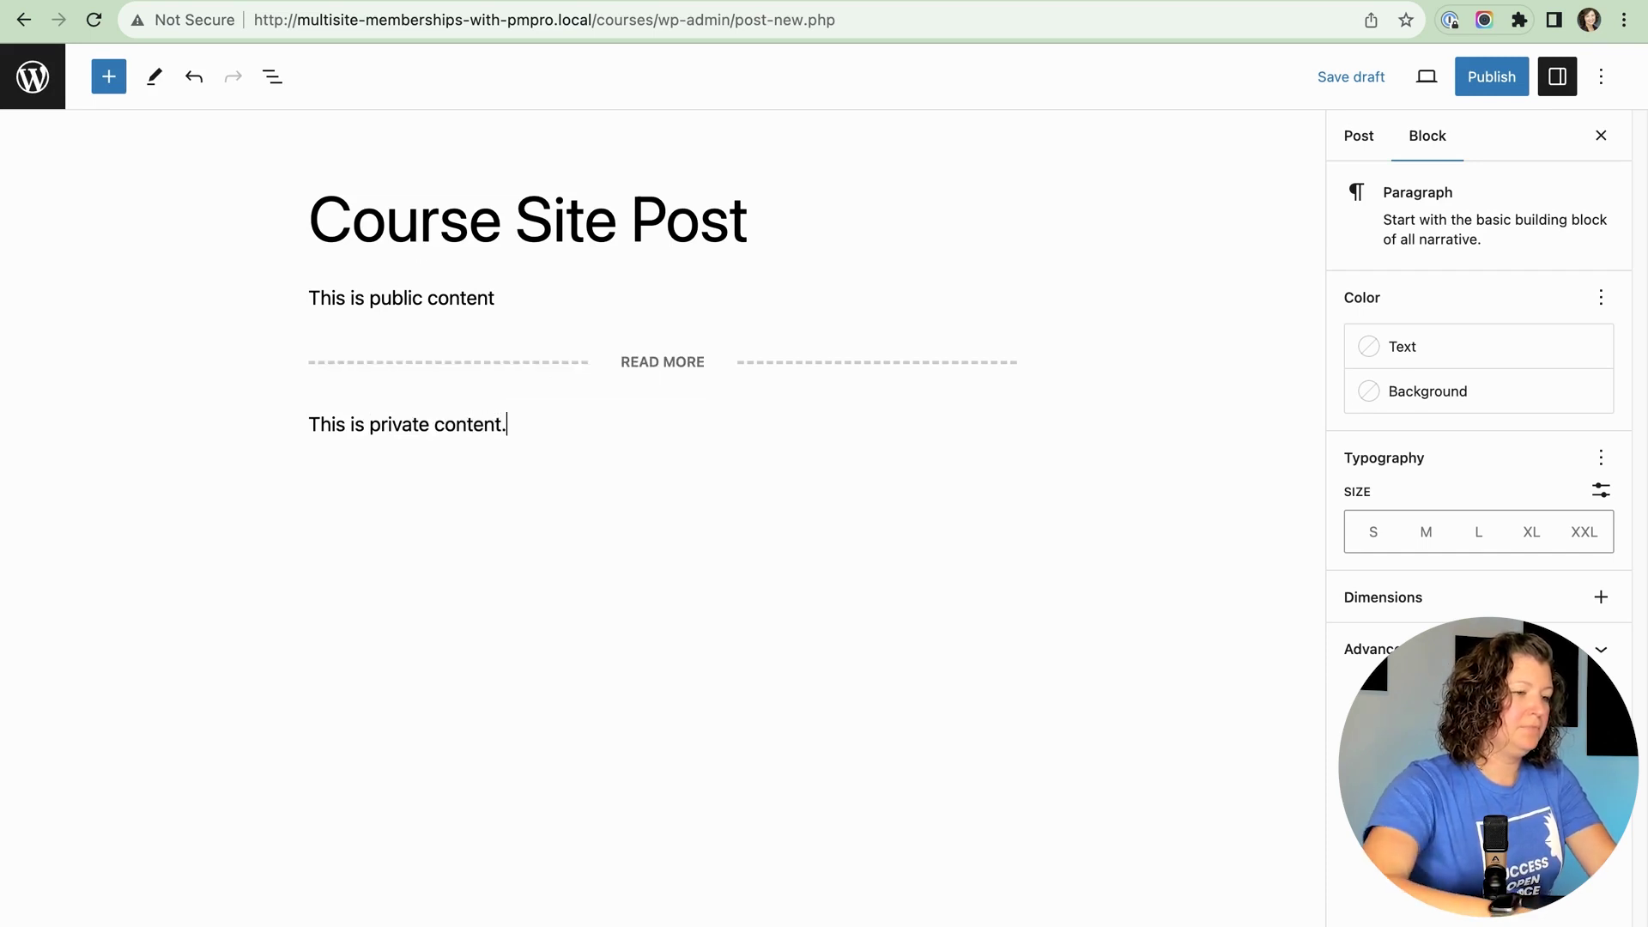
left_click(518, 296)
type(".")
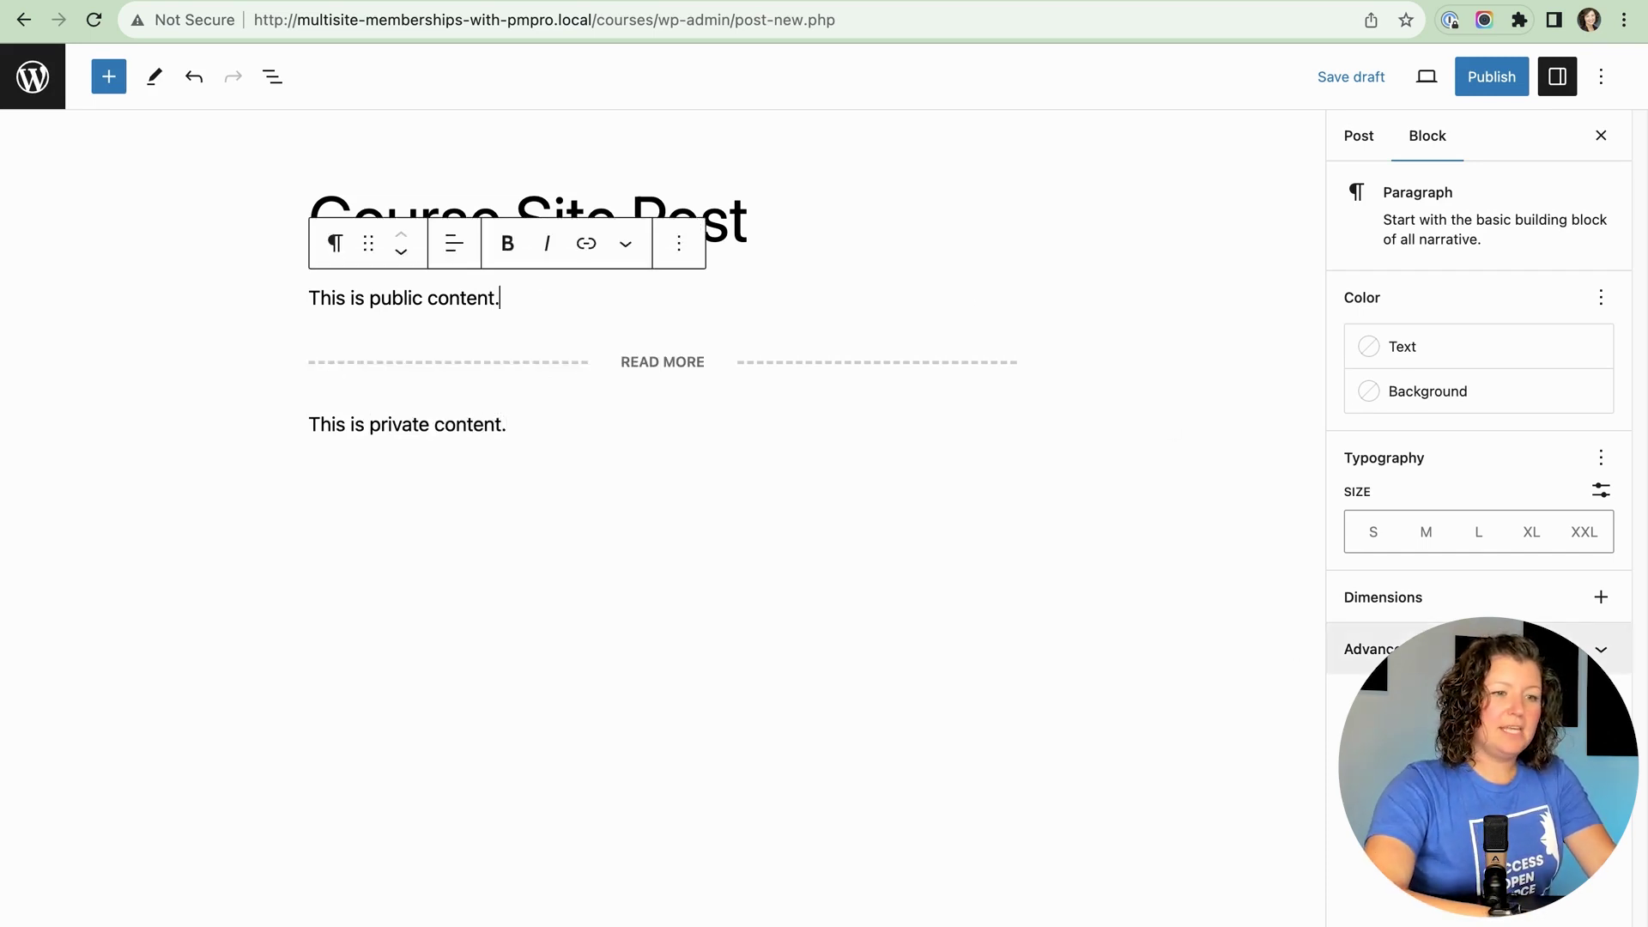
Step: Require the Multisite membership level on the post and publish it
left_click(1356, 138)
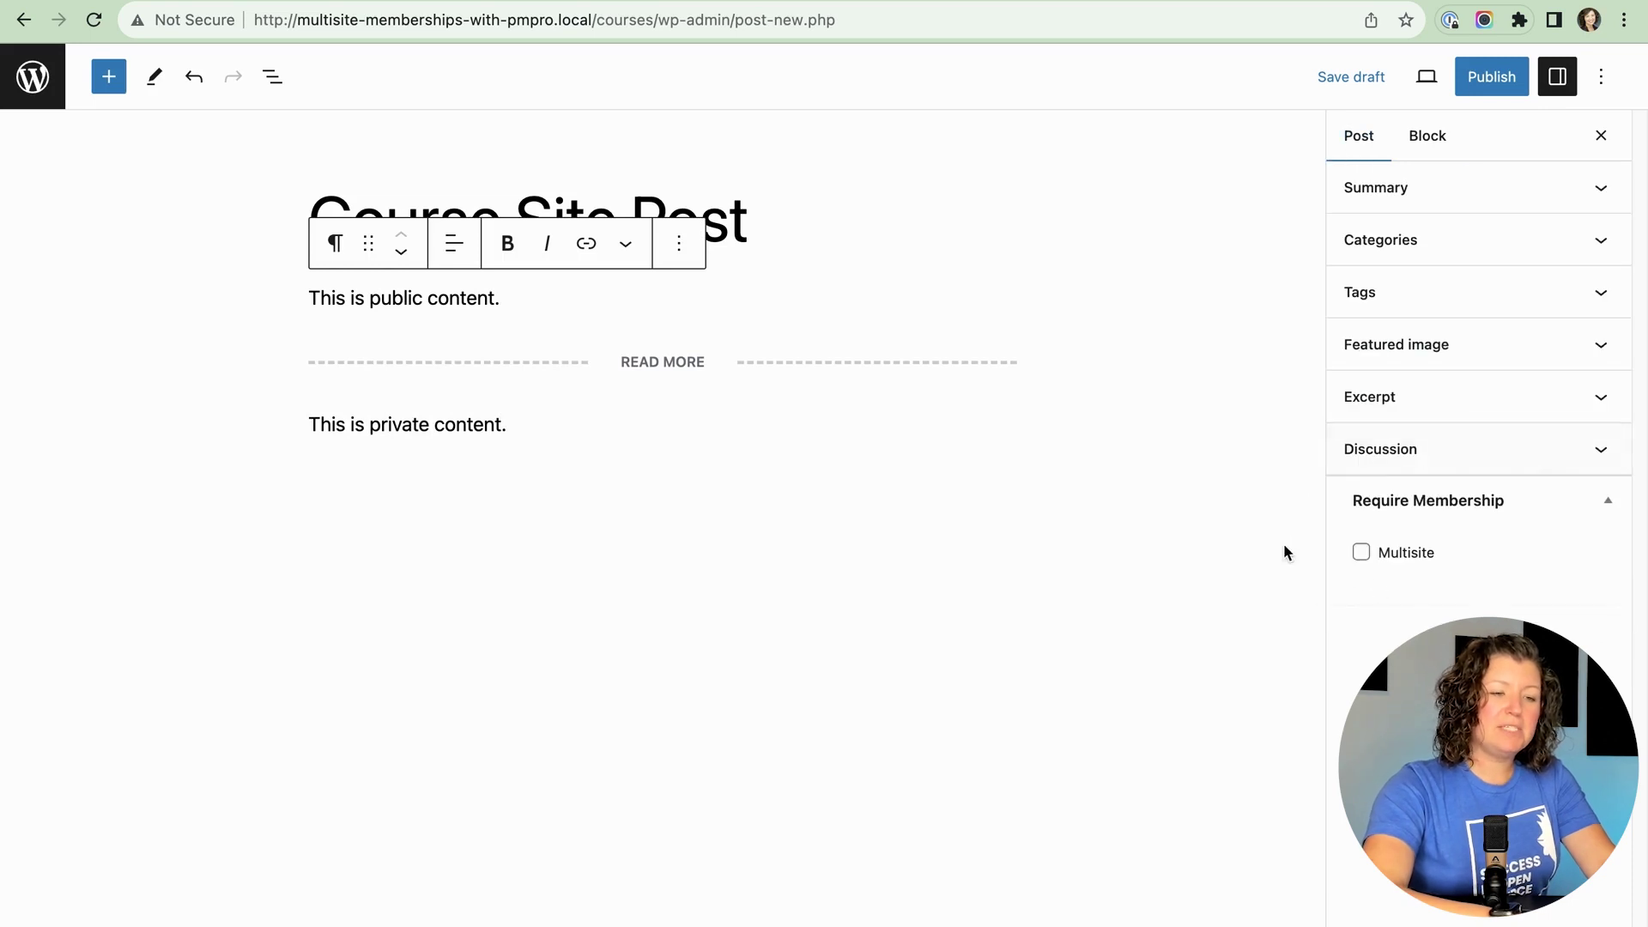
left_click(1362, 553)
left_click(1500, 86)
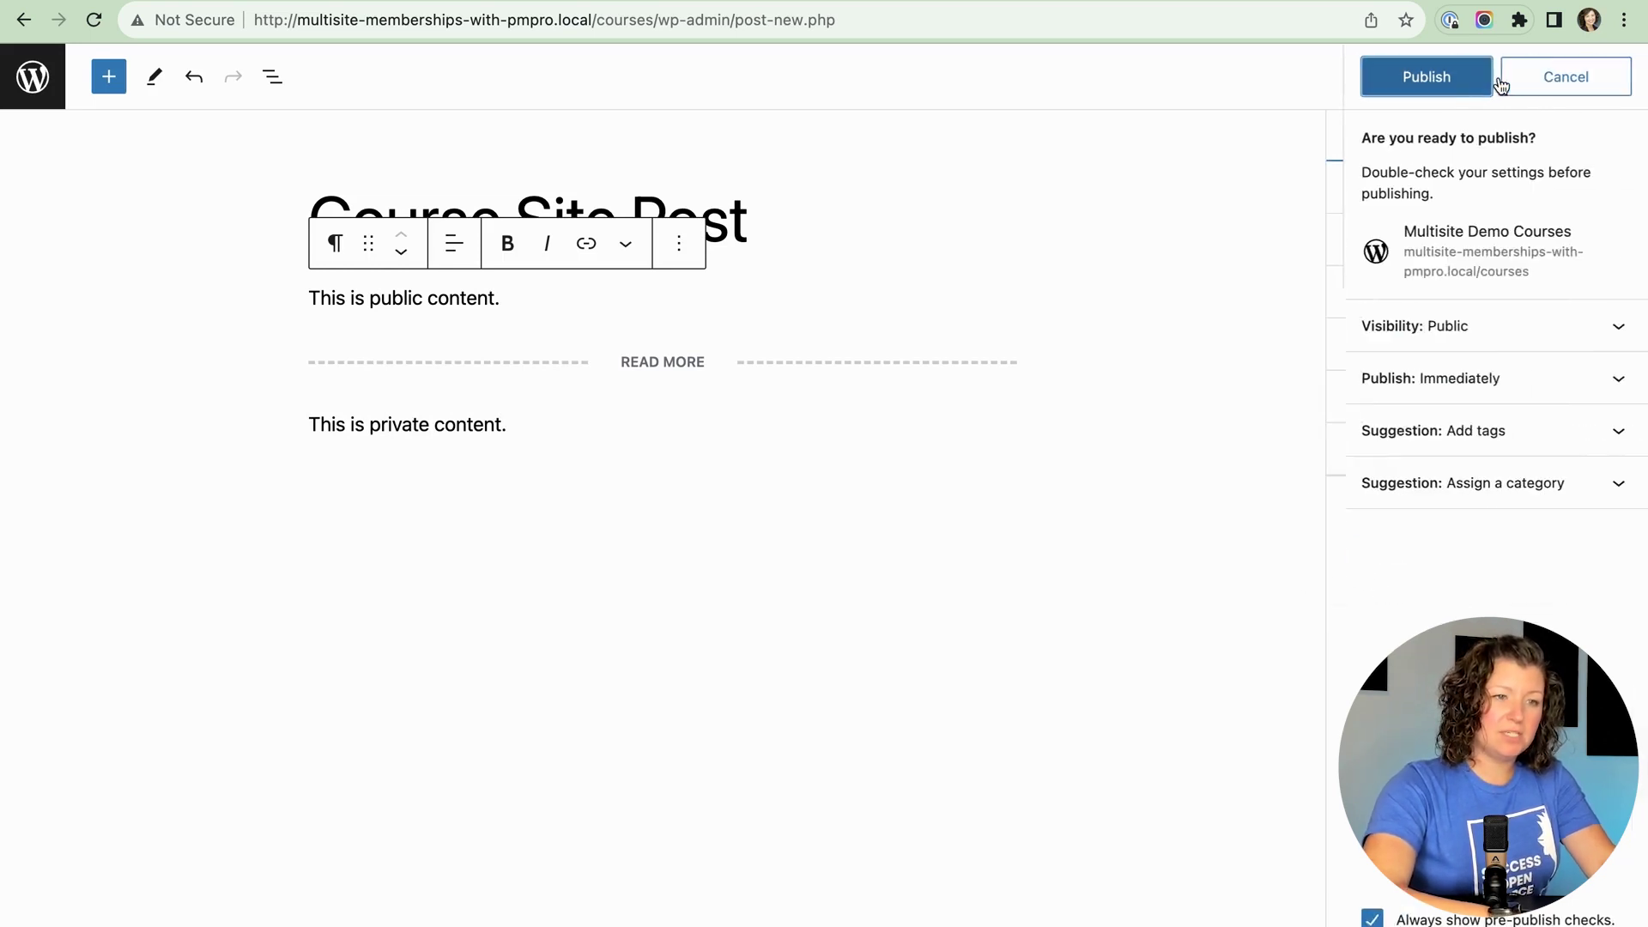
left_click(1410, 86)
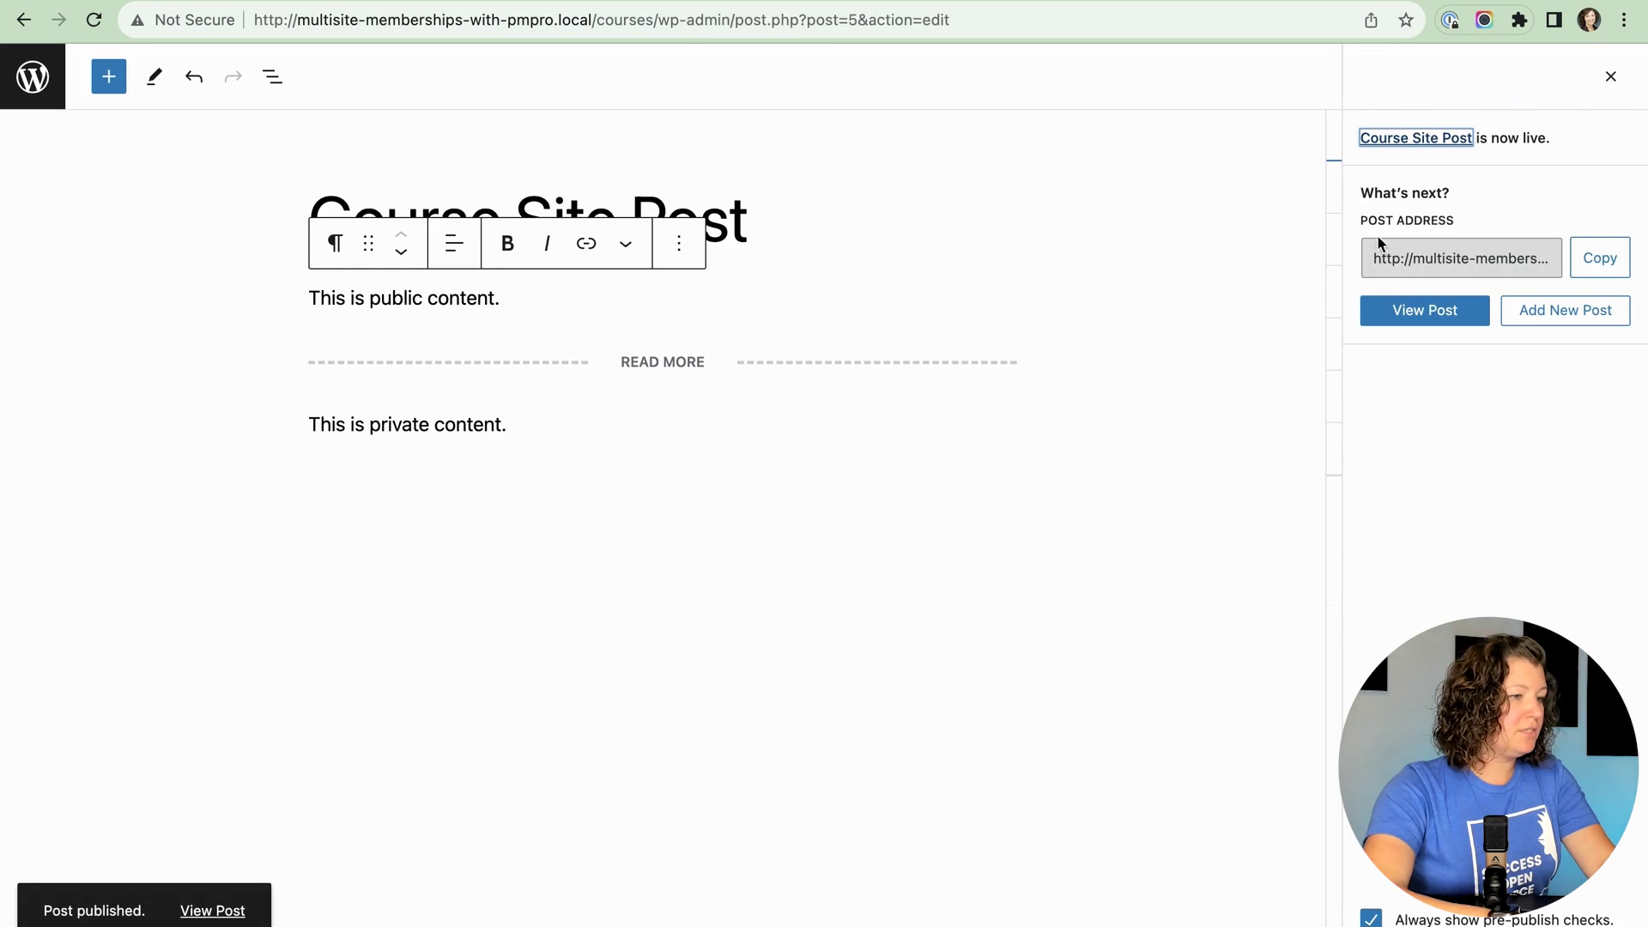
Step: From the restricted post, join the free Multisite membership level and open the account page
left_click(205, 908)
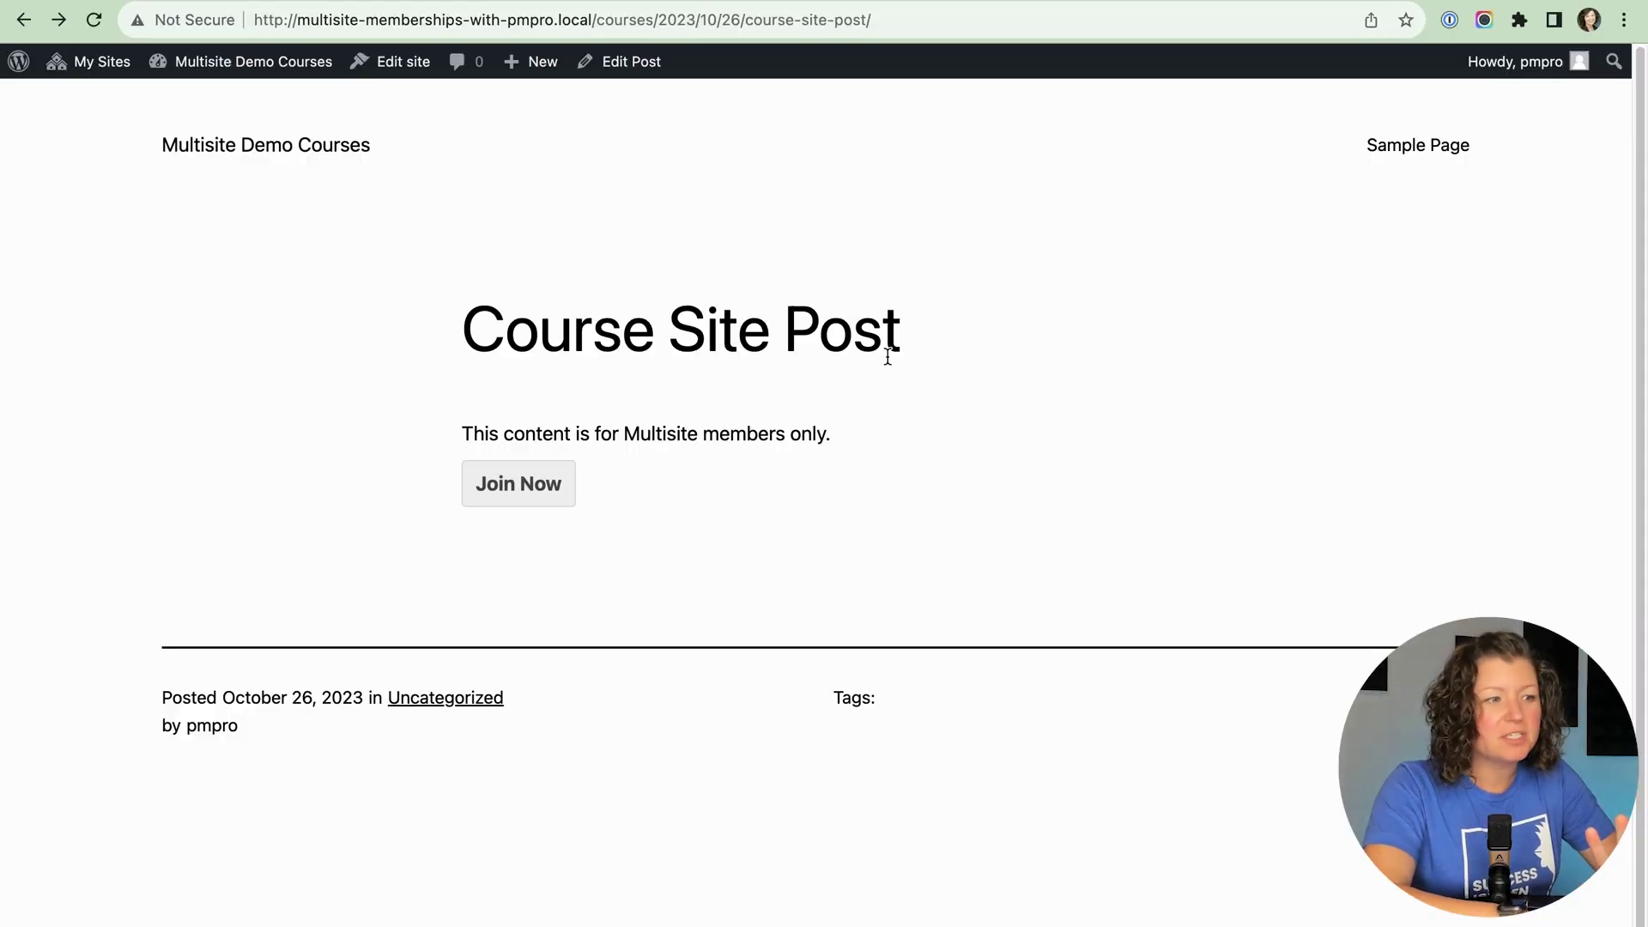
left_click(528, 498)
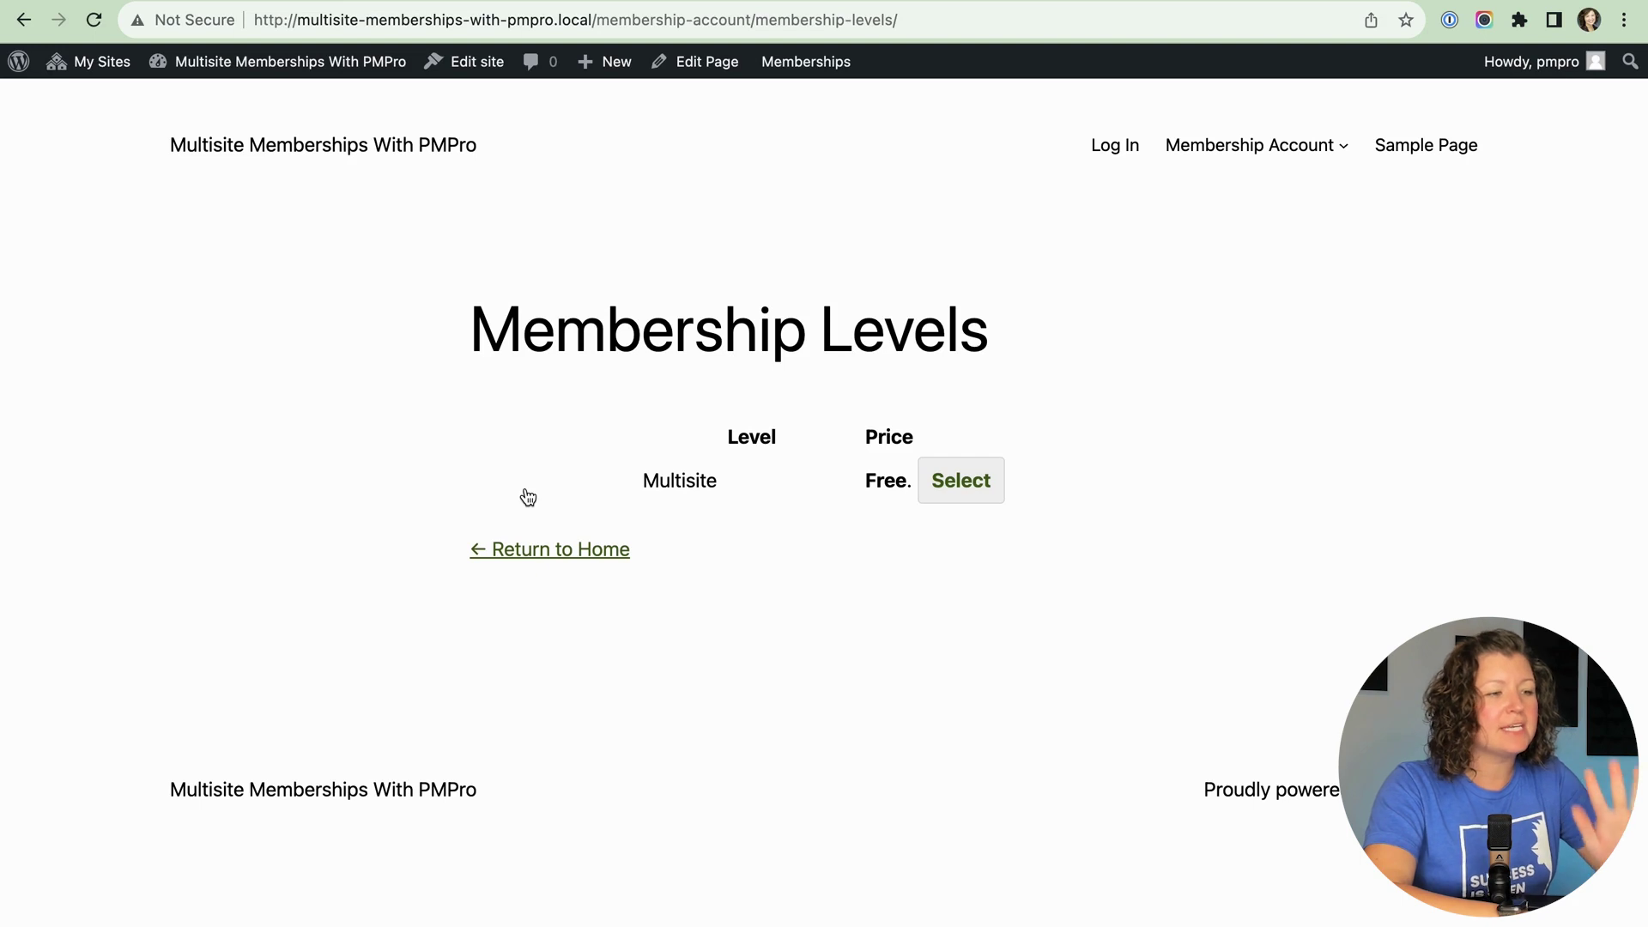
left_click(963, 481)
left_click(614, 750)
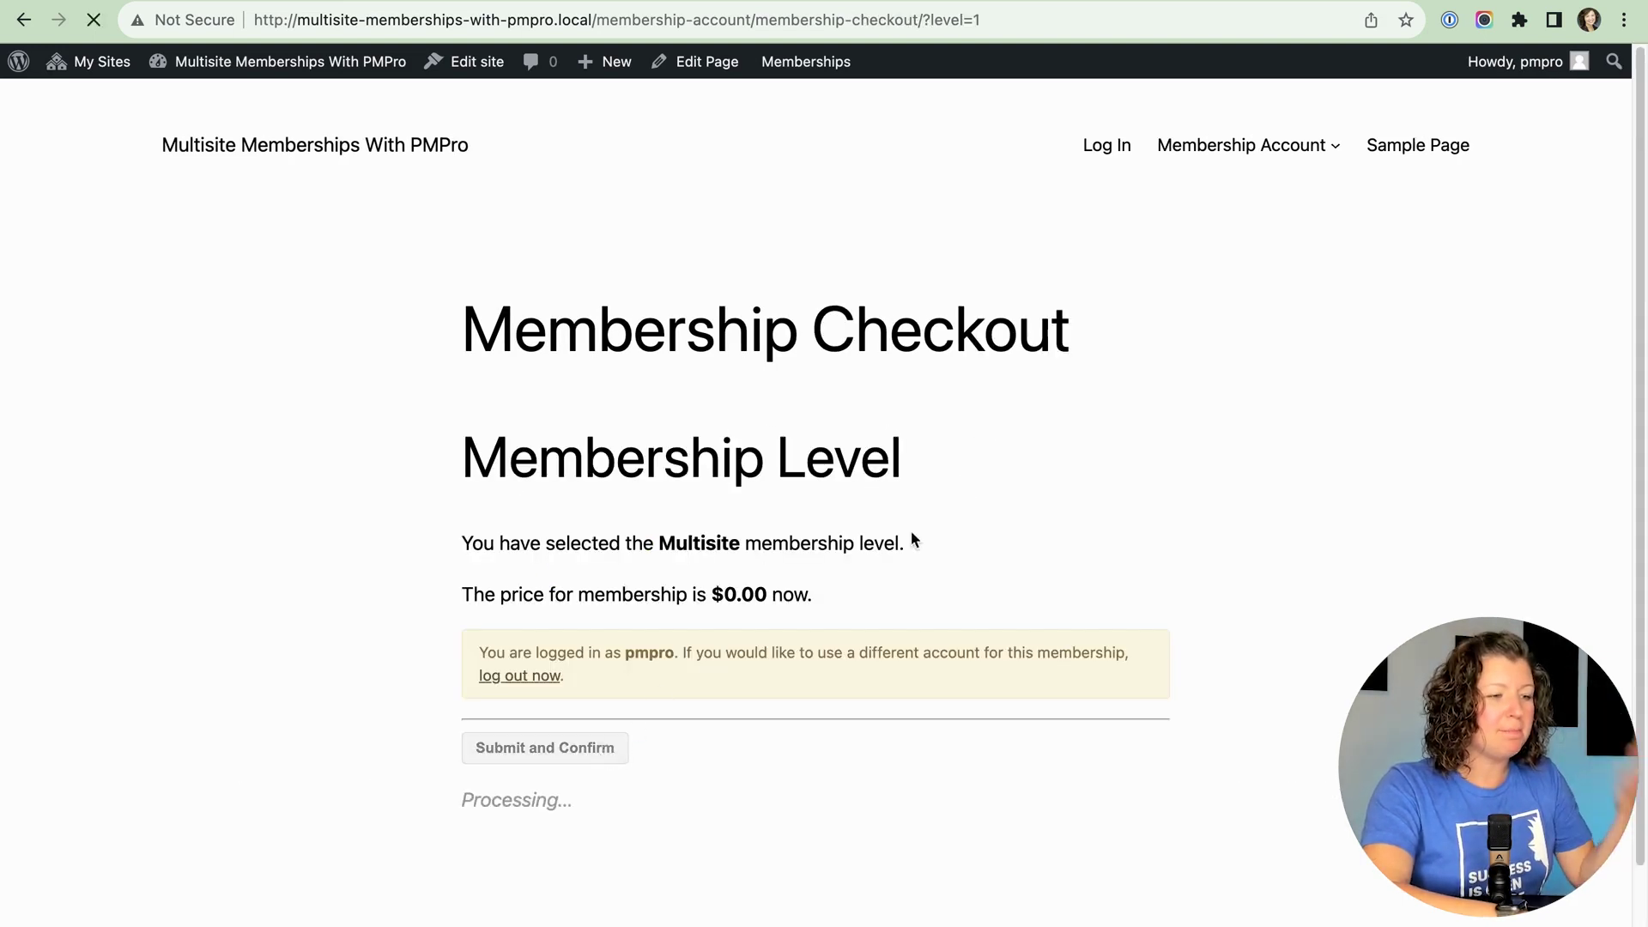
left_click(841, 686)
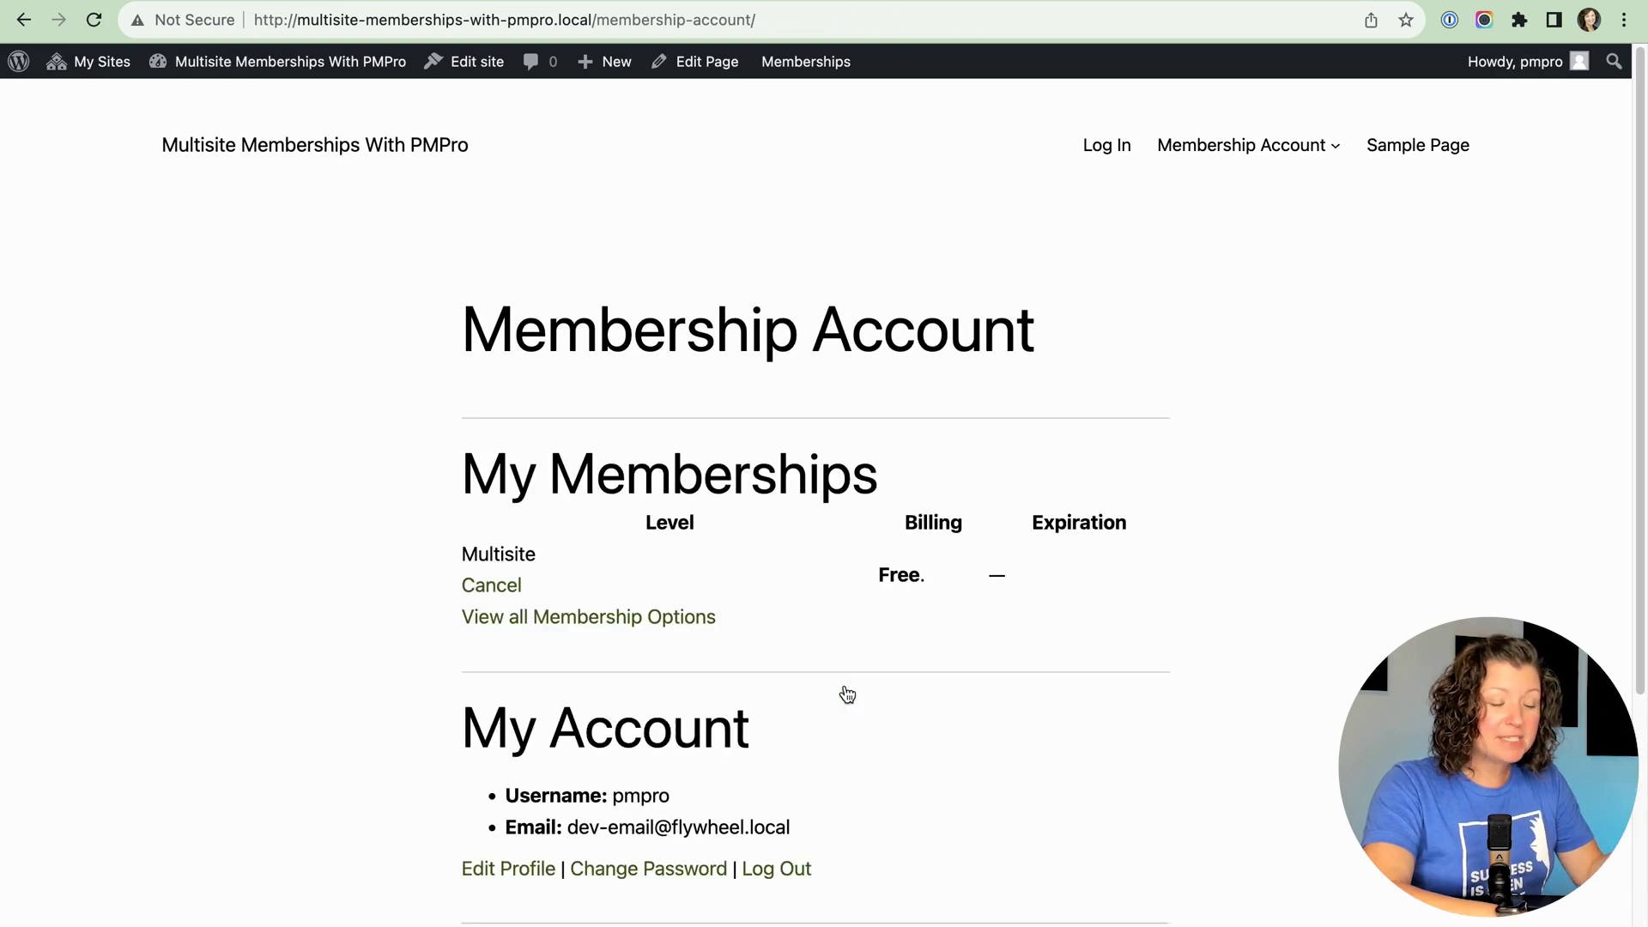
Step: Go to the /courses/ site front page and open Course Site Post
left_click_drag(755, 19, 596, 19)
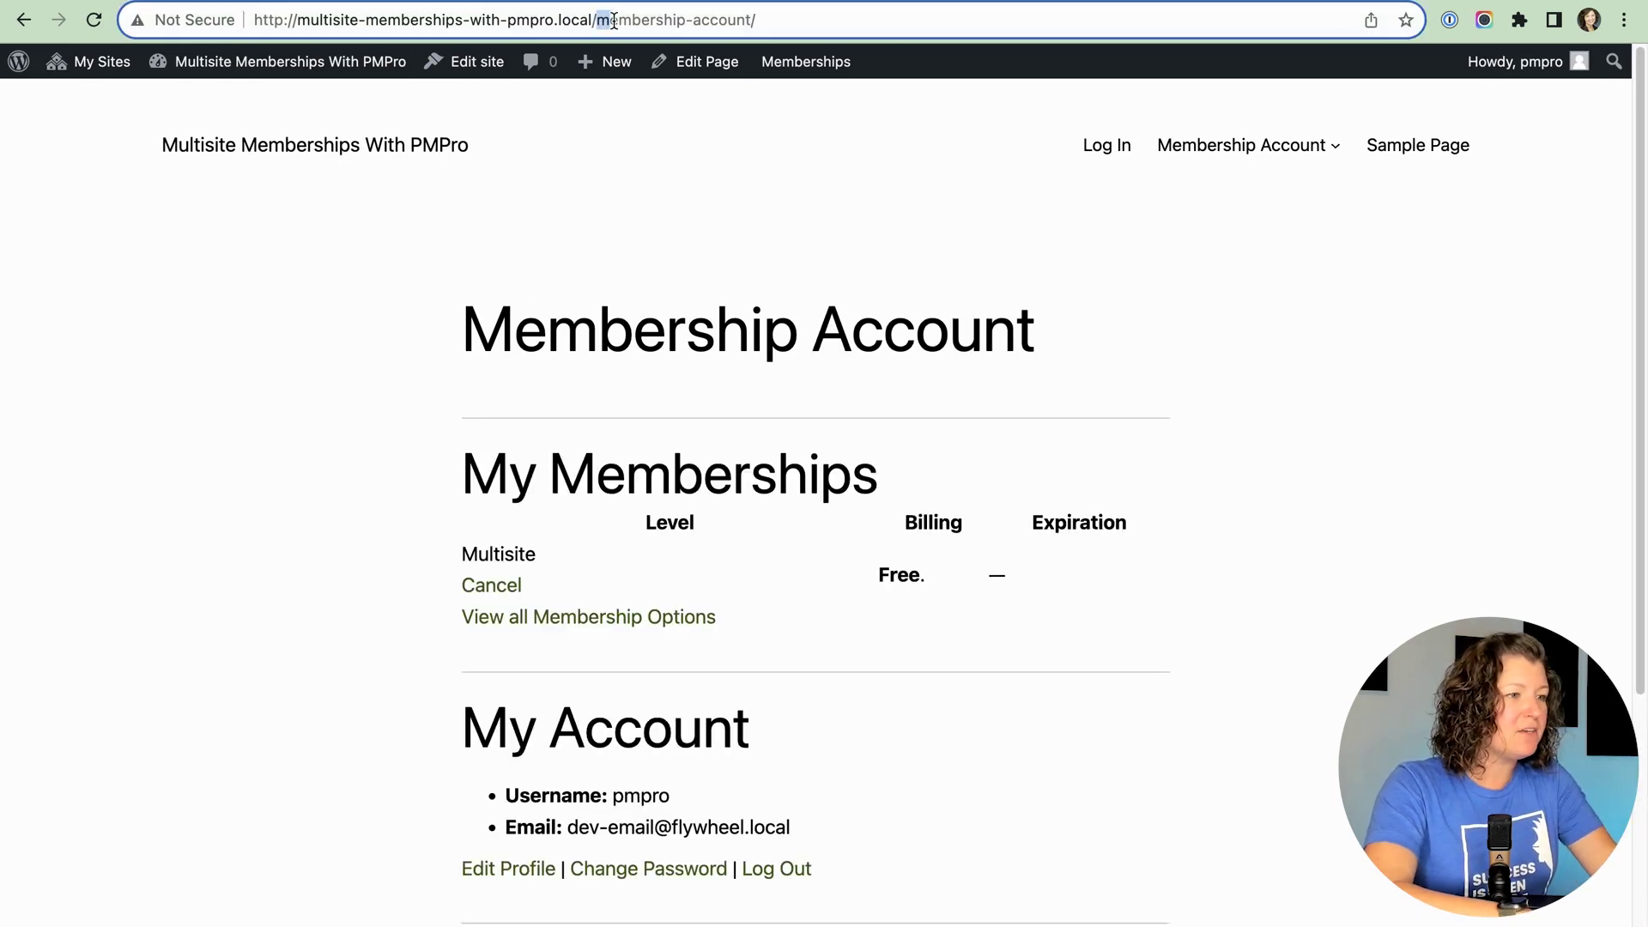
type("cour")
key("Down")
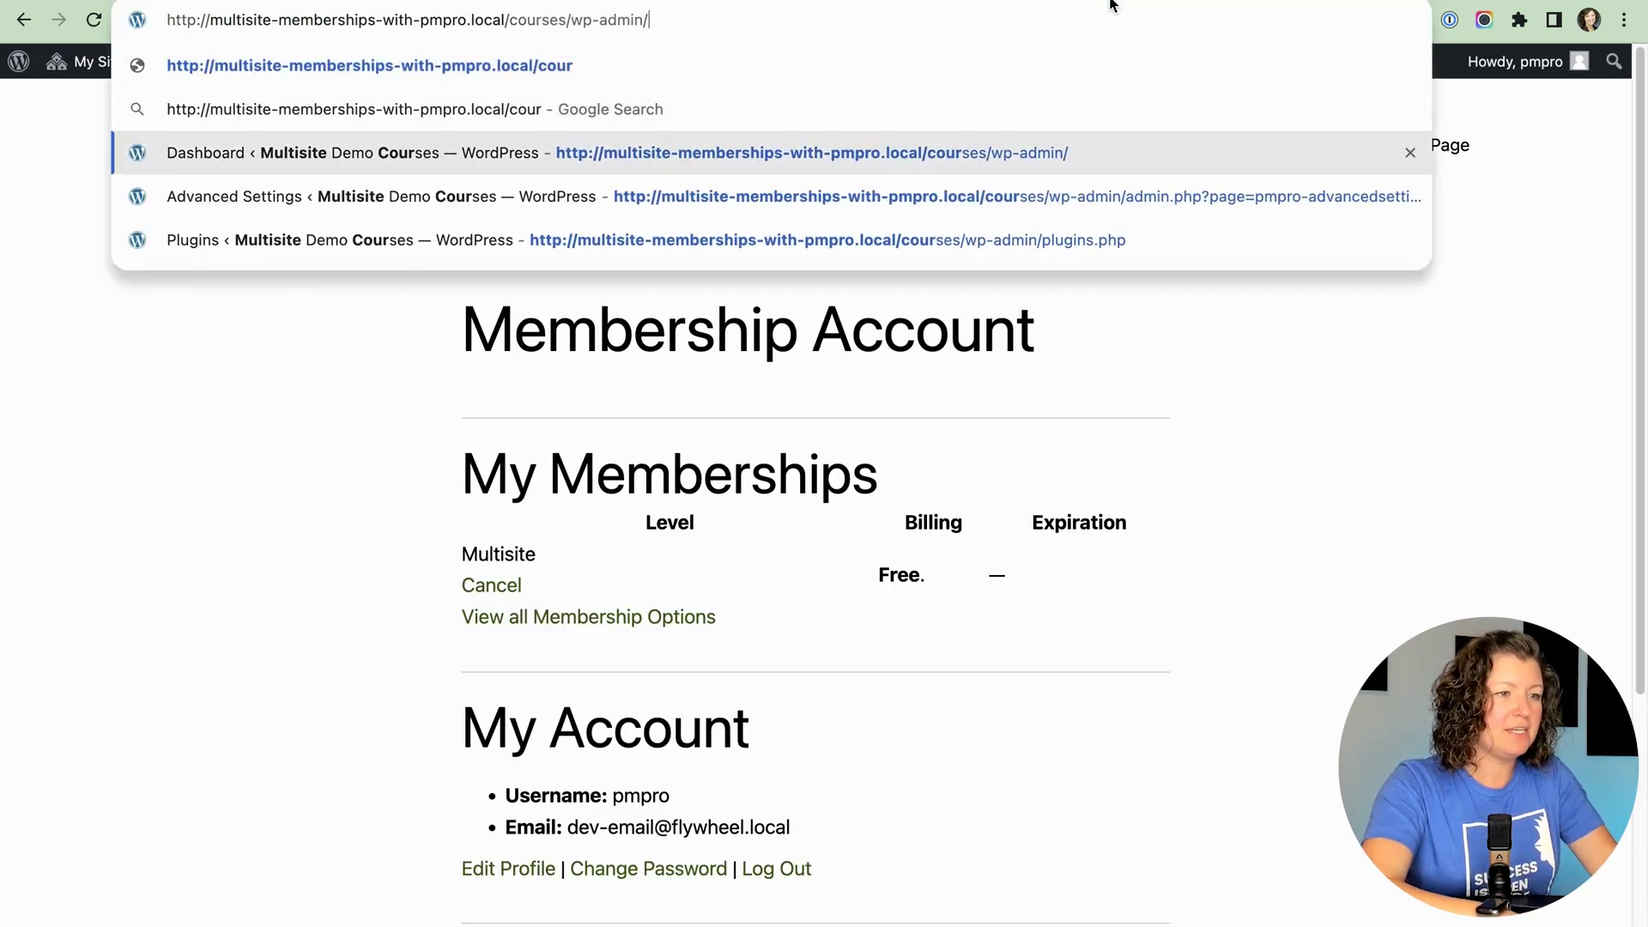
key("shift+Left")
key("shift+Left")
key("shift+Left")
key("shift+Left")
key("shift+Left")
key("shift+Left")
key("shift+Left")
key("shift+Left")
key("shift+Left")
key("BackSpace")
key("Return")
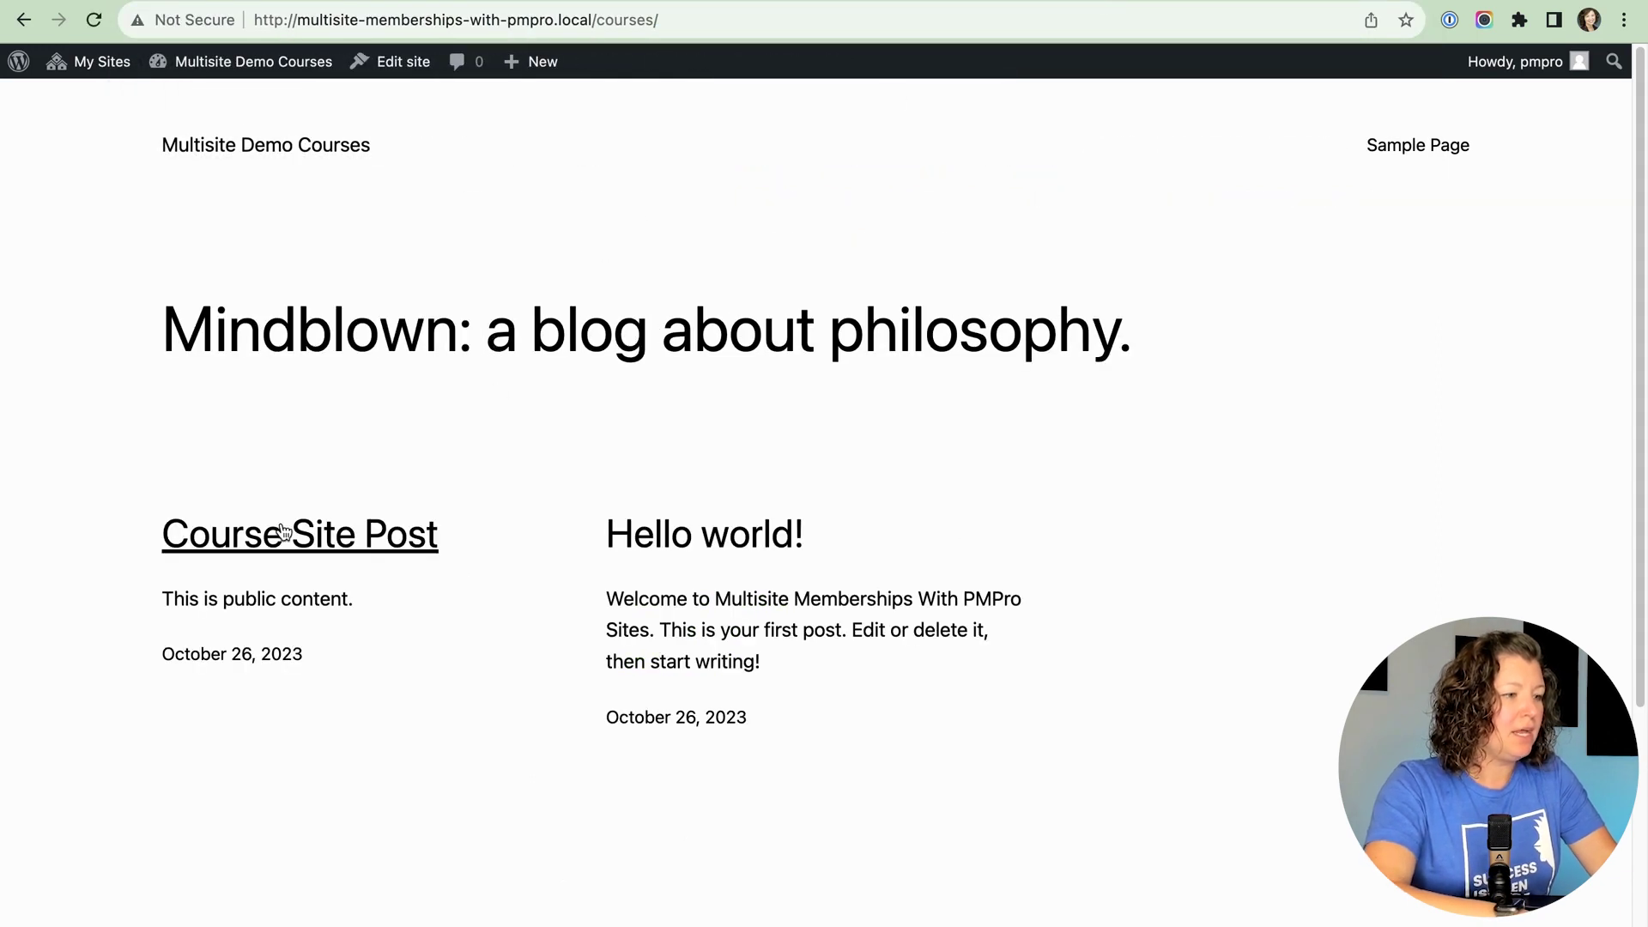
left_click(281, 533)
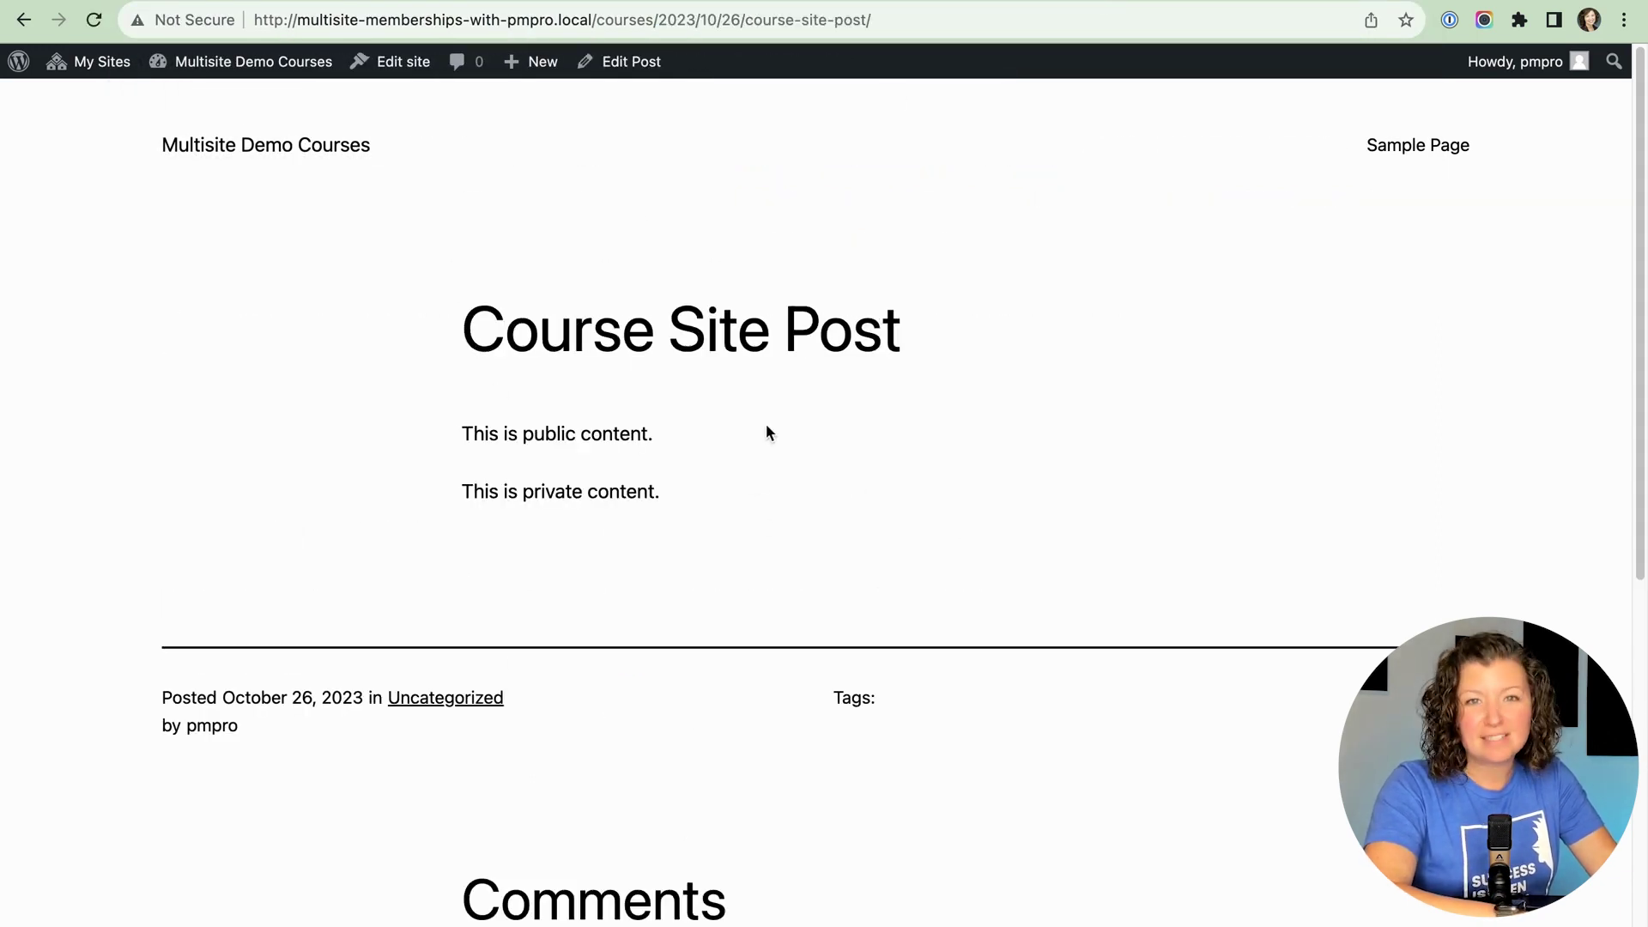